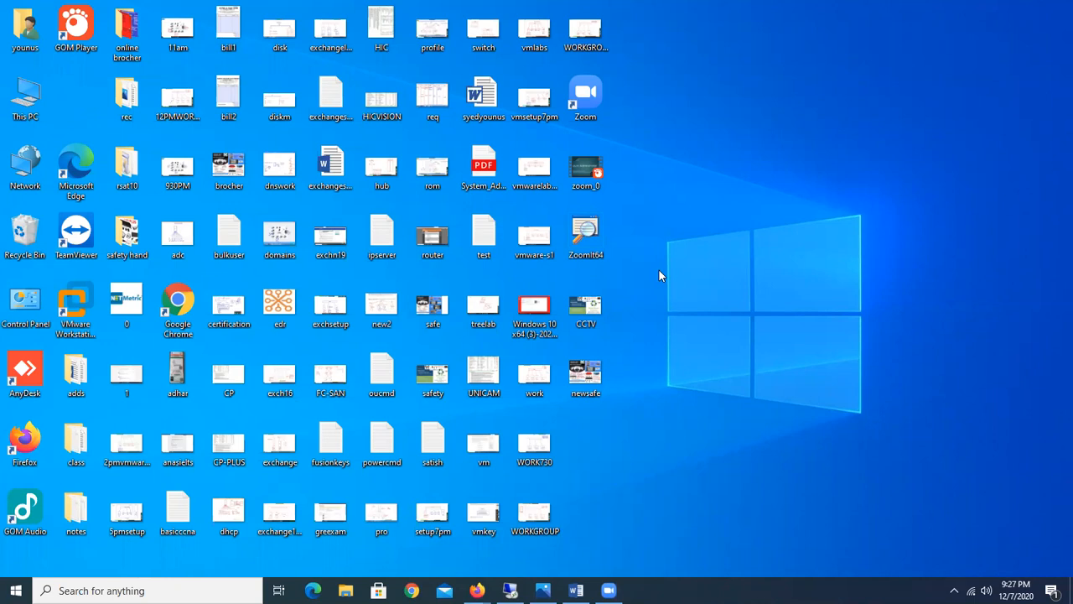
Step: Launch Notepad from the Run box and maximize its window
{"action": "key", "text": "super+r"}
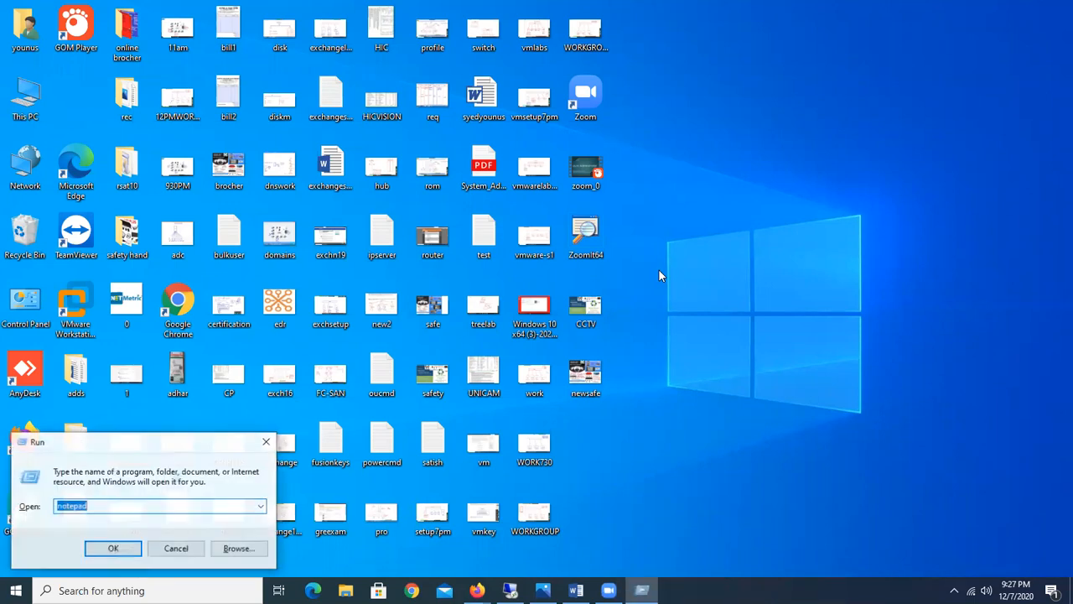
{"action": "key", "text": "Return"}
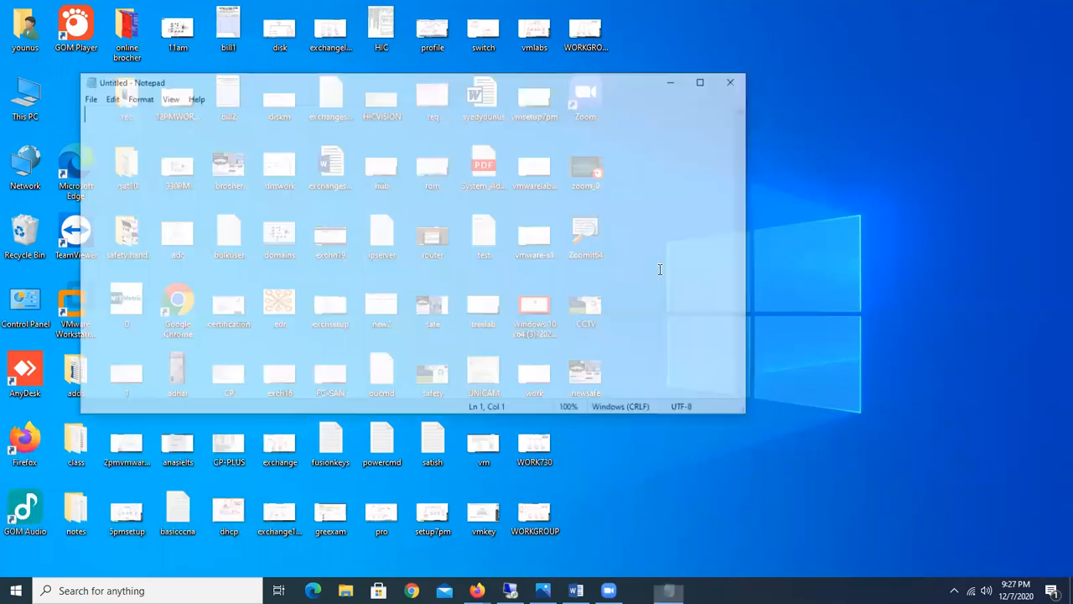
{"action": "left_click", "coordinate": [707, 81]}
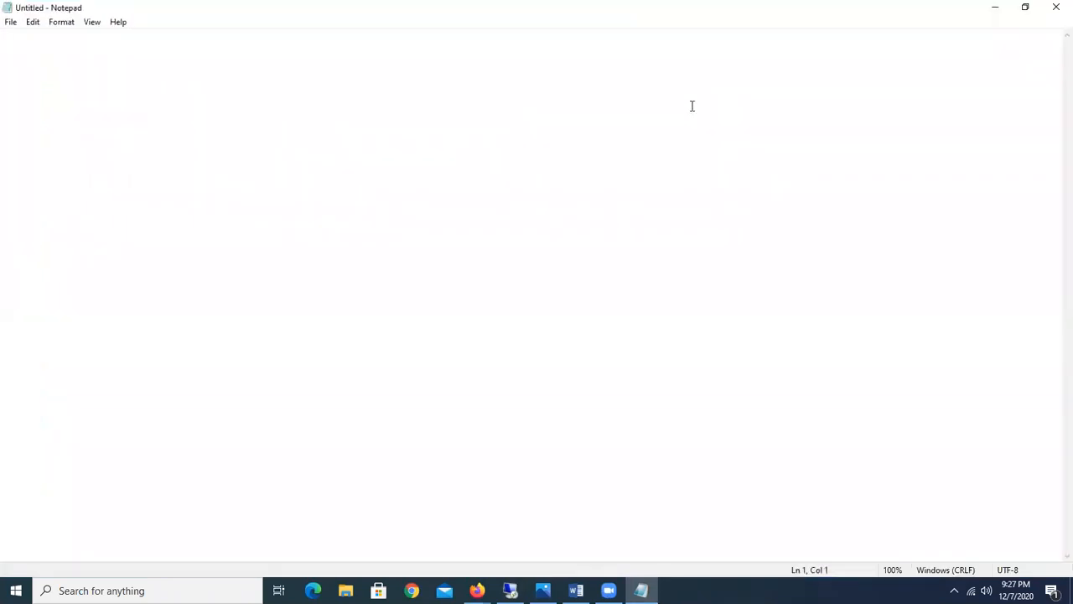
Step: Draw a row of five red ZoomIt boxes across the upper page
{"action": "mouse_move", "coordinate": [452, 175]}
{"action": "left_mouse_down"}
{"action": "mouse_move", "coordinate": [484, 215]}
{"action": "mouse_move", "coordinate": [539, 232]}
{"action": "left_mouse_up"}
{"action": "left_click_drag", "start_coordinate": [590, 172], "coordinate": [678, 225]}
{"action": "left_click_drag", "start_coordinate": [721, 170], "coordinate": [803, 223]}
{"action": "mouse_move", "coordinate": [832, 171]}
{"action": "left_mouse_down"}
{"action": "mouse_move", "coordinate": [902, 205]}
{"action": "mouse_move", "coordinate": [1002, 210]}
{"action": "left_mouse_up"}
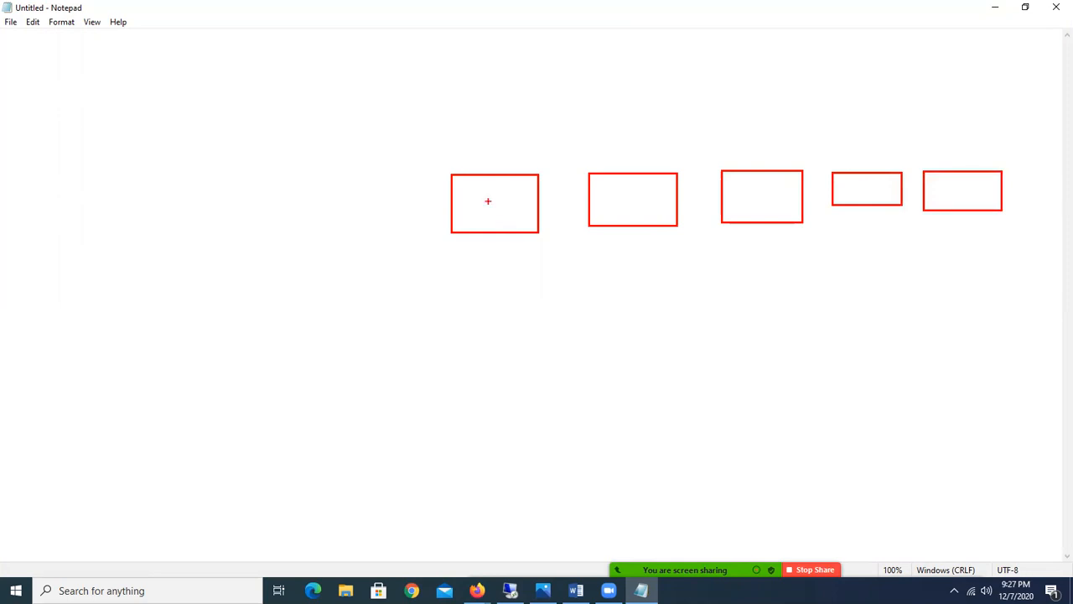
Step: Draw a monitor box with a stand at lower left, curved to the first box
{"action": "left_click_drag", "start_coordinate": [44, 313], "coordinate": [219, 399]}
{"action": "left_click_drag", "start_coordinate": [91, 408], "coordinate": [186, 409]}
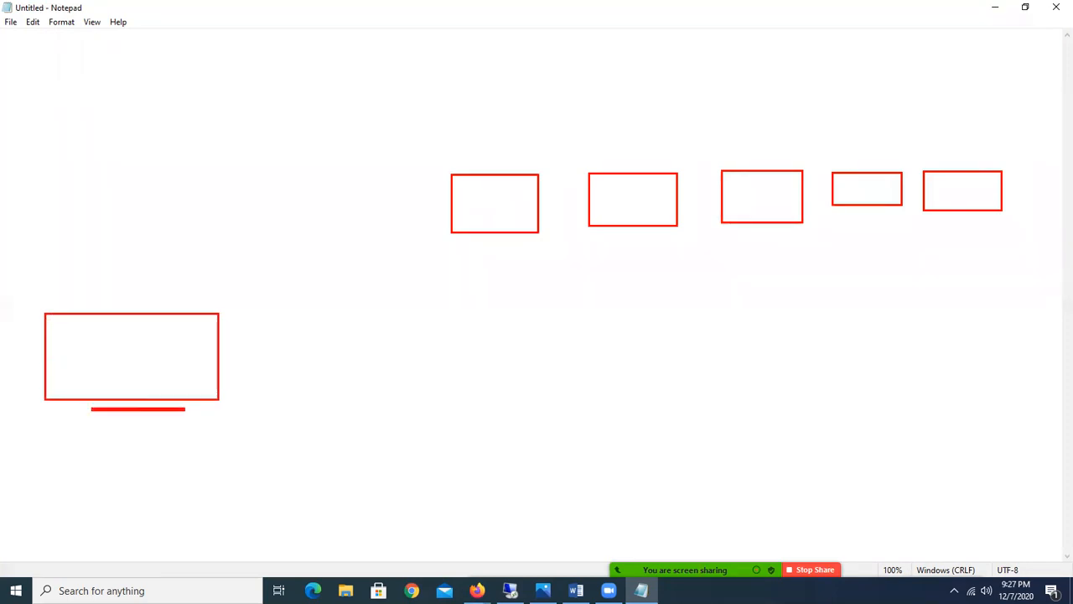
{"action": "mouse_move", "coordinate": [156, 311]}
{"action": "left_mouse_down"}
{"action": "mouse_move", "coordinate": [204, 249]}
{"action": "mouse_move", "coordinate": [319, 206]}
{"action": "mouse_move", "coordinate": [436, 202]}
{"action": "left_mouse_up"}
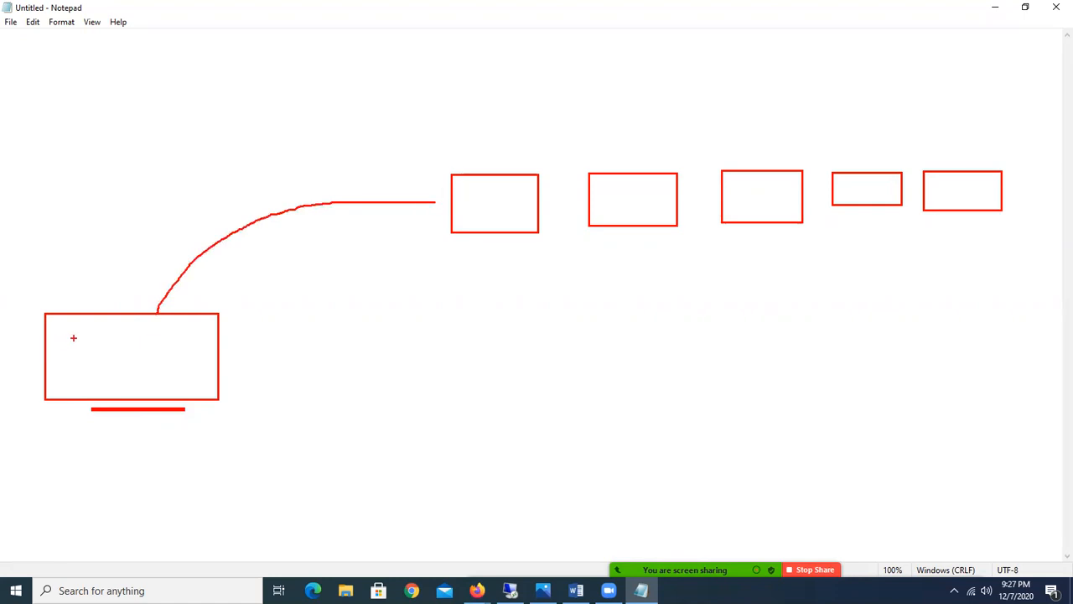
Step: Add an inner screen rectangle to the monitor and a wide red bar across the top, undoing a stray tall box
{"action": "mouse_move", "coordinate": [60, 327]}
{"action": "left_mouse_down"}
{"action": "mouse_move", "coordinate": [127, 344]}
{"action": "mouse_move", "coordinate": [199, 385]}
{"action": "left_mouse_up"}
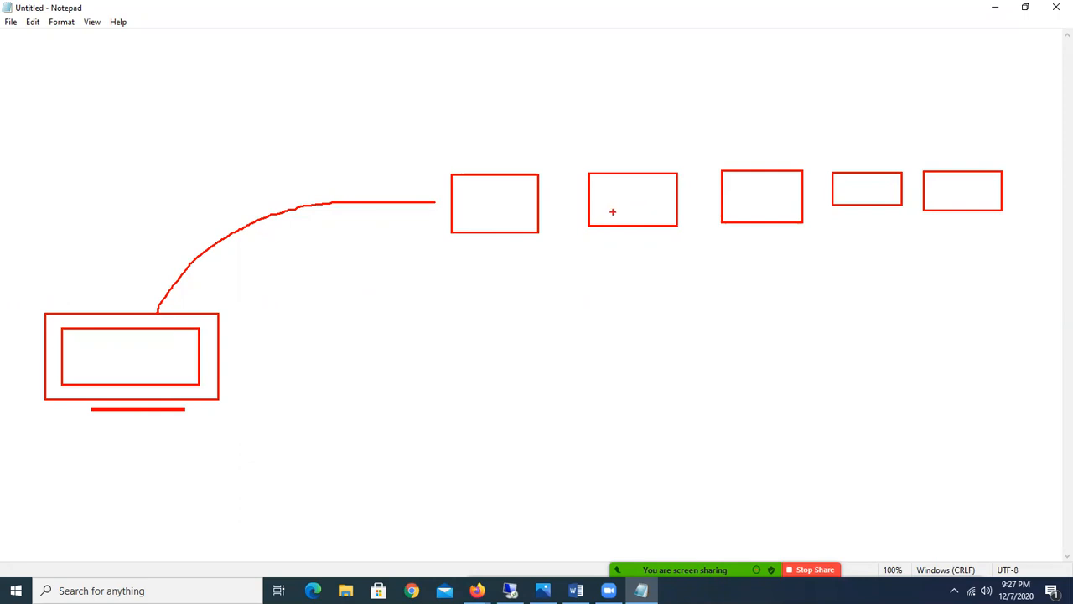
{"action": "left_click_drag", "start_coordinate": [499, 289], "coordinate": [583, 468]}
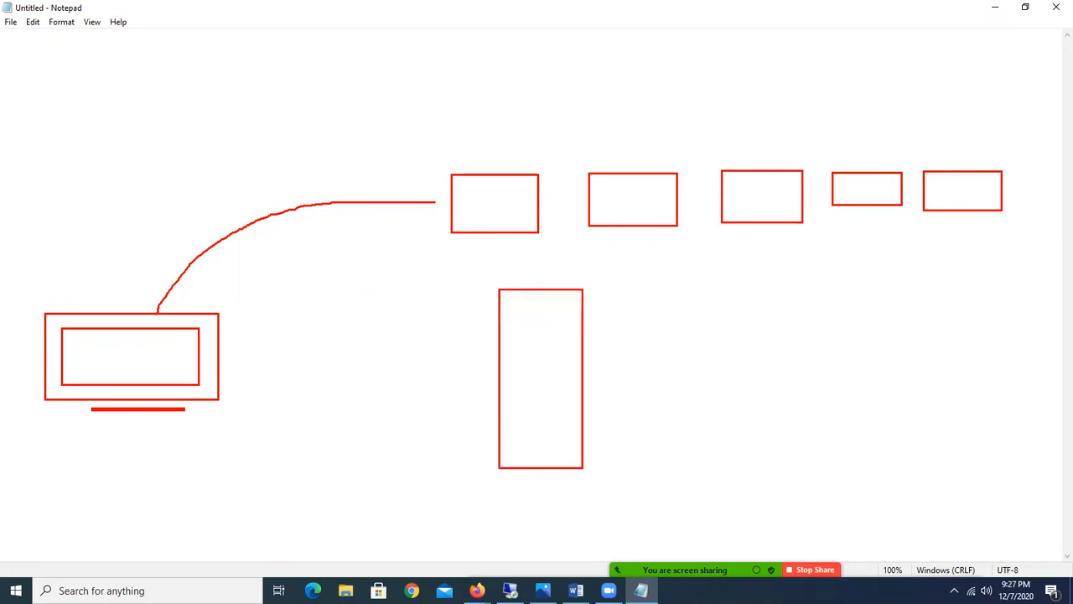
{"action": "key", "text": "ctrl+z"}
{"action": "mouse_move", "coordinate": [496, 35]}
{"action": "left_mouse_down"}
{"action": "mouse_move", "coordinate": [651, 50]}
{"action": "mouse_move", "coordinate": [897, 43]}
{"action": "mouse_move", "coordinate": [1001, 85]}
{"action": "left_mouse_up"}
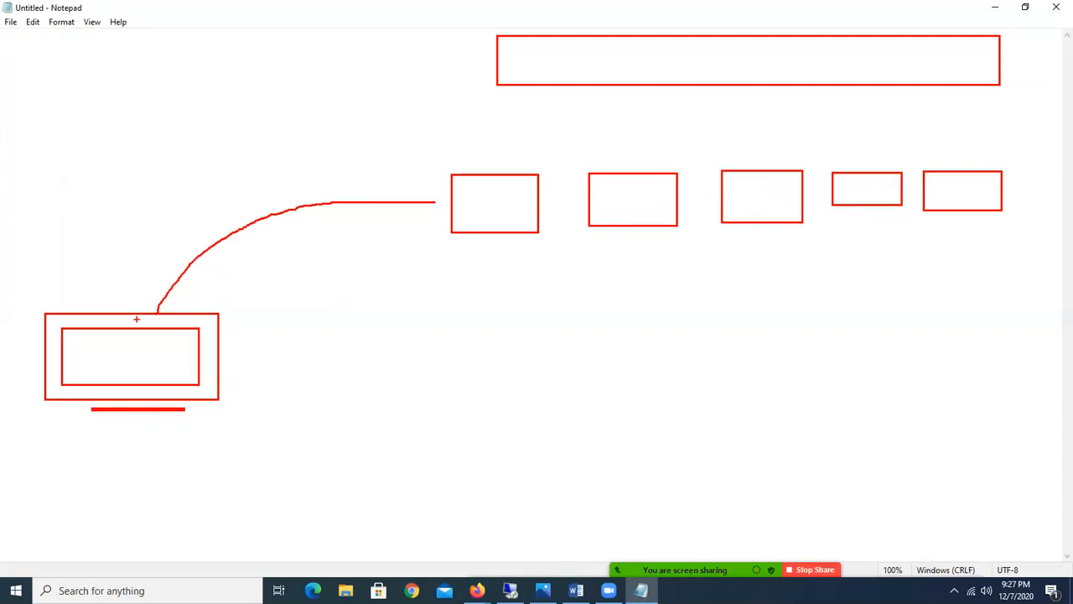
Step: Draw red lines linking the monitor and all five boxes to the top bar
{"action": "mouse_move", "coordinate": [109, 312]}
{"action": "left_mouse_down"}
{"action": "mouse_move", "coordinate": [252, 161]}
{"action": "mouse_move", "coordinate": [425, 71]}
{"action": "mouse_move", "coordinate": [490, 62]}
{"action": "mouse_move", "coordinate": [518, 125]}
{"action": "mouse_move", "coordinate": [499, 173]}
{"action": "left_mouse_up"}
{"action": "left_click_drag", "start_coordinate": [625, 86], "coordinate": [635, 173]}
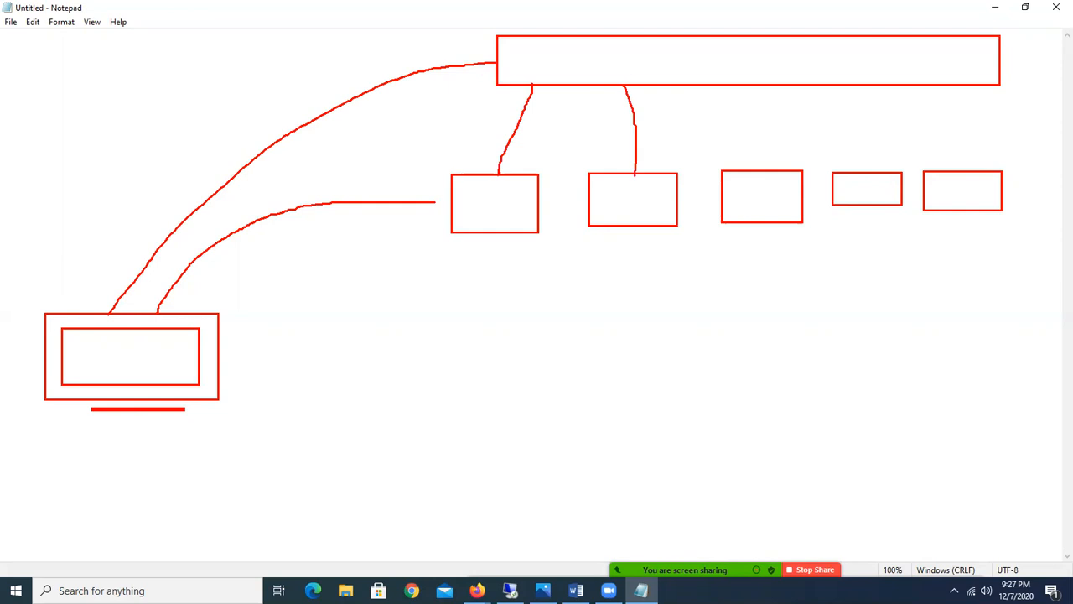
{"action": "left_click_drag", "start_coordinate": [722, 86], "coordinate": [766, 170]}
{"action": "left_click_drag", "start_coordinate": [818, 87], "coordinate": [864, 167]}
{"action": "left_click_drag", "start_coordinate": [905, 86], "coordinate": [962, 170]}
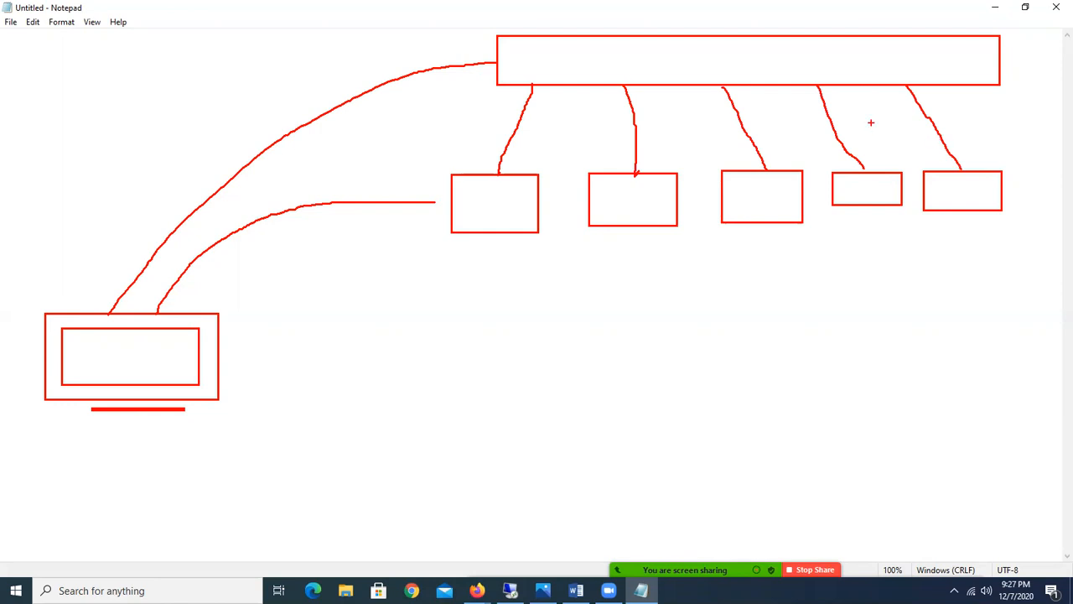
Step: Cross out the direct monitor-to-box curve and tick the top bar twice
{"action": "left_click_drag", "start_coordinate": [290, 194], "coordinate": [340, 233]}
{"action": "left_click_drag", "start_coordinate": [332, 192], "coordinate": [300, 238]}
{"action": "mouse_move", "coordinate": [615, 60]}
{"action": "left_mouse_down"}
{"action": "mouse_move", "coordinate": [624, 68]}
{"action": "mouse_move", "coordinate": [661, 41]}
{"action": "left_mouse_up"}
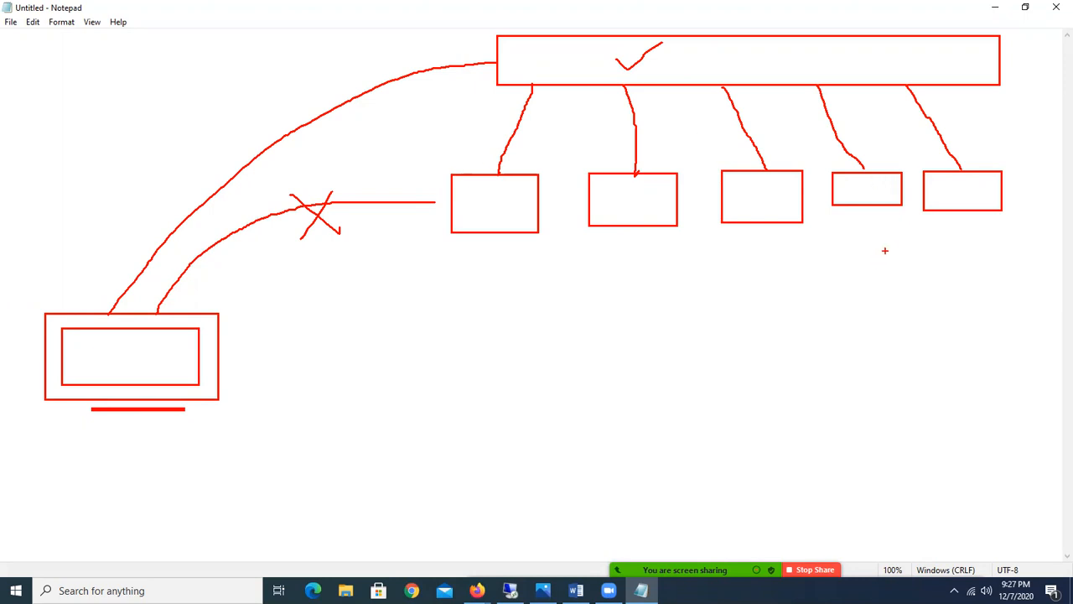
{"action": "left_click_drag", "start_coordinate": [725, 29], "coordinate": [755, 26]}
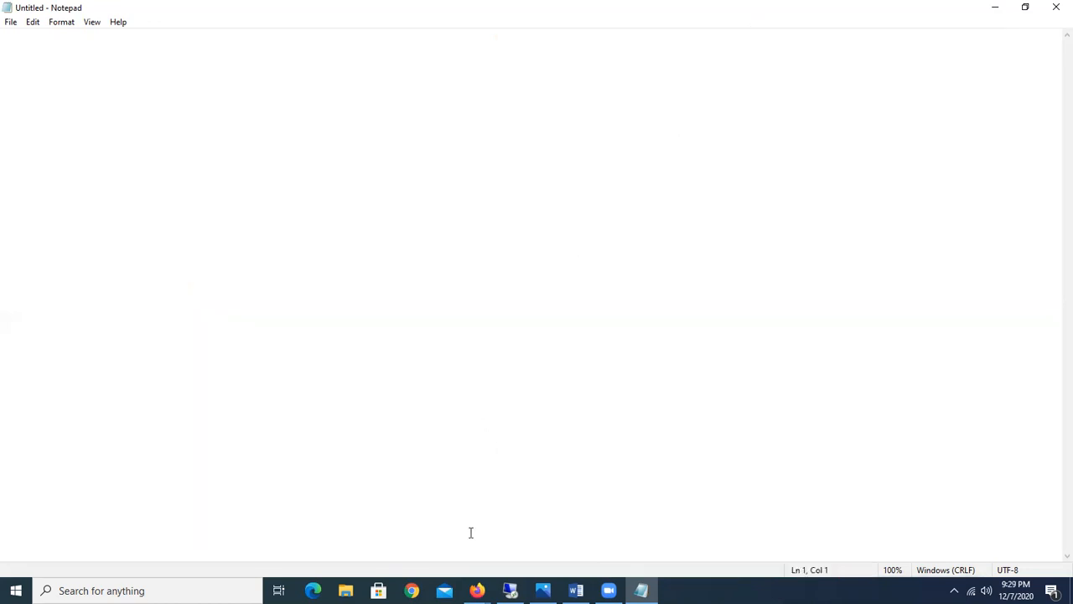
Step: Open Chrome maximized and dismiss the Restore pages prompt
{"action": "mouse_move", "coordinate": [477, 591]}
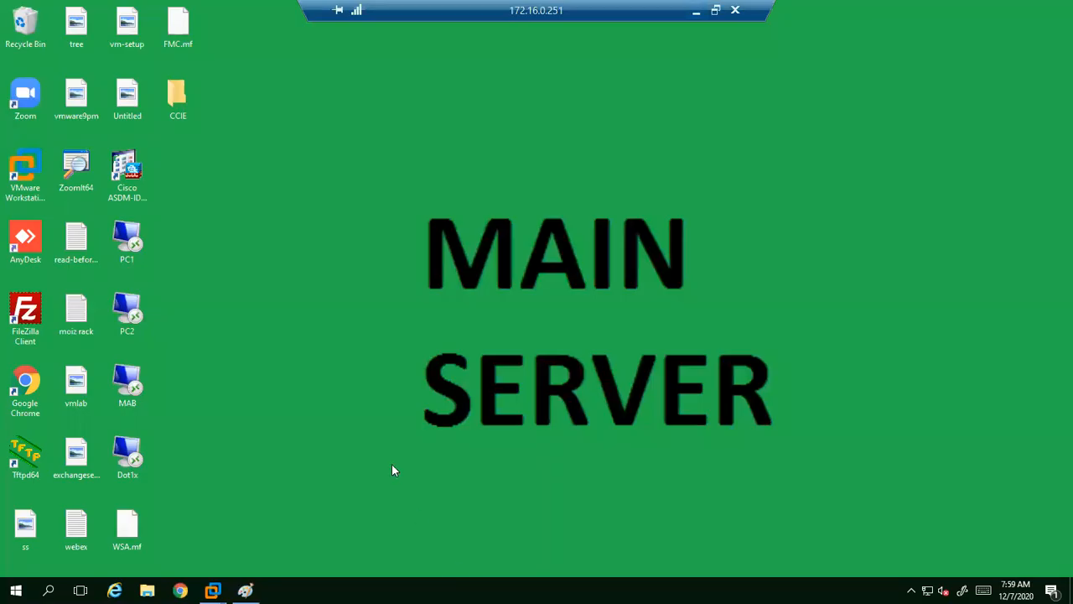
{"action": "double_click", "coordinate": [20, 403]}
{"action": "mouse_move", "coordinate": [213, 590]}
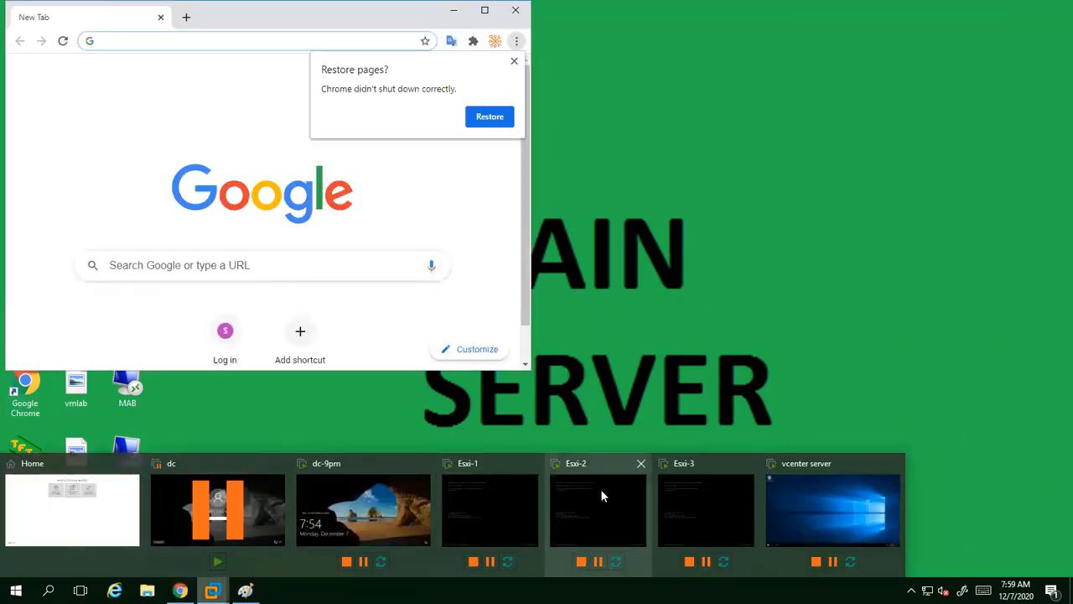
{"action": "left_click", "coordinate": [488, 12]}
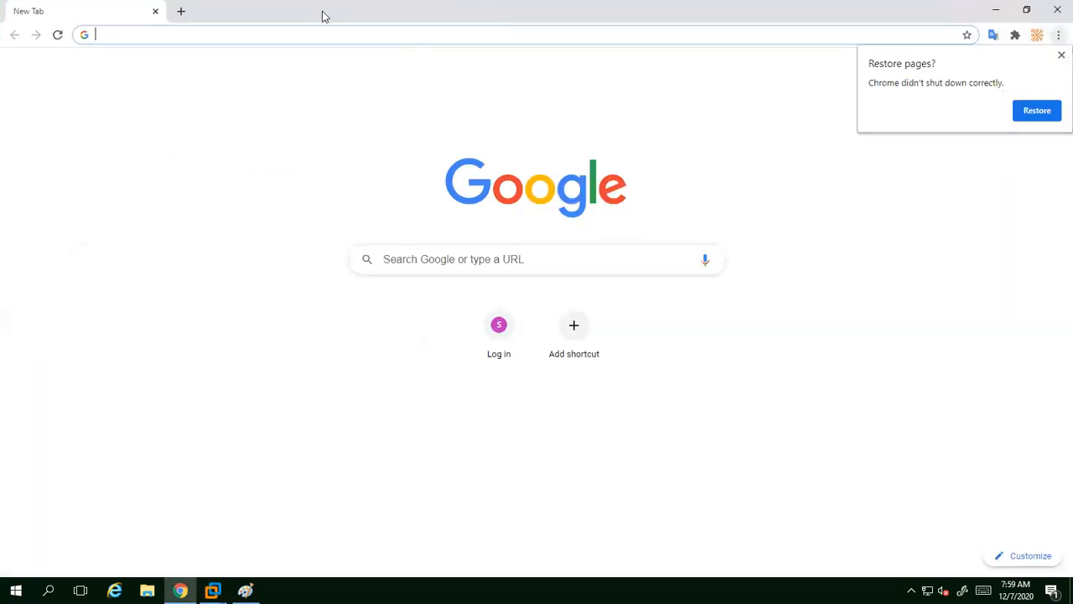
{"action": "left_click", "coordinate": [1058, 56]}
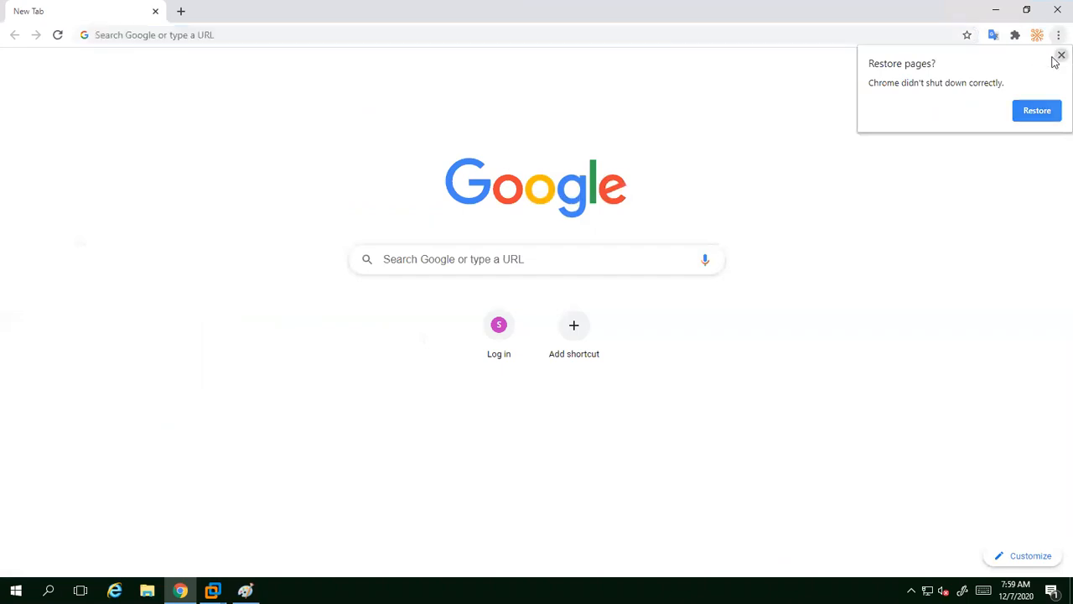
{"action": "left_click", "coordinate": [295, 40]}
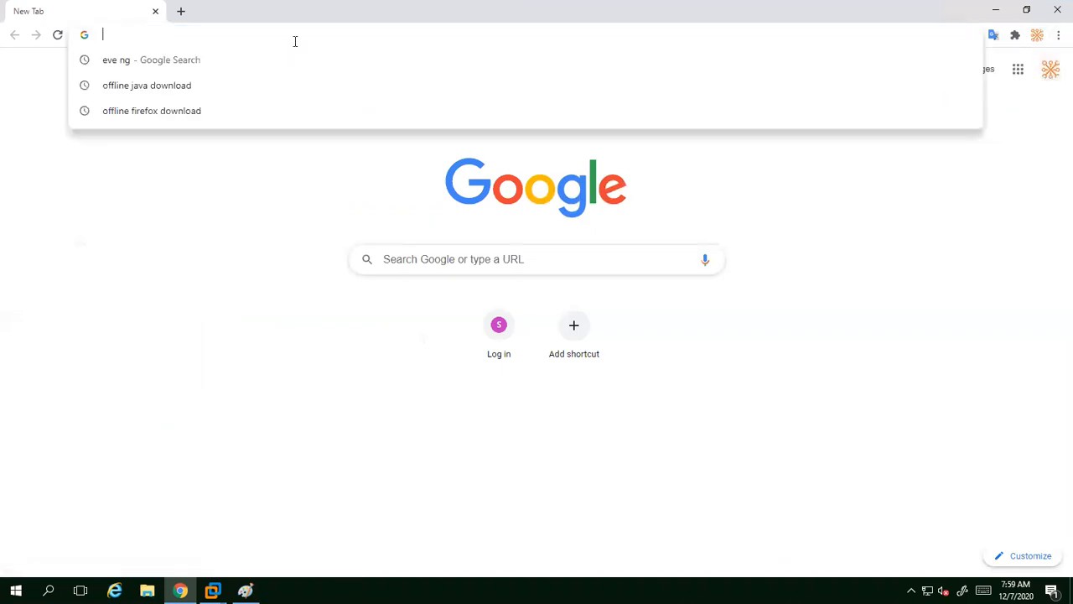
{"action": "type", "text": "http"}
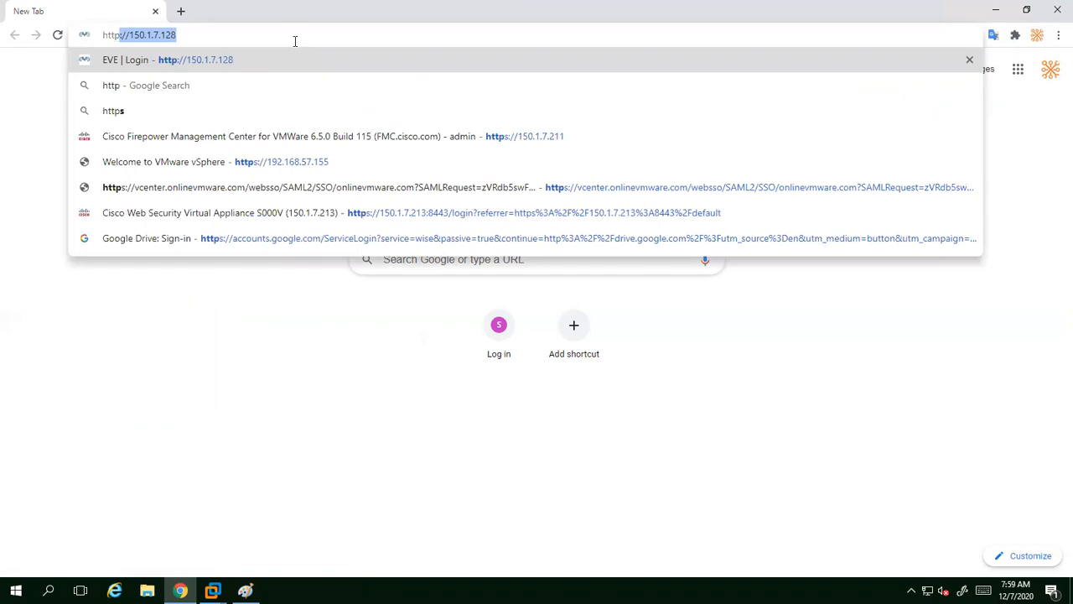
{"action": "type", "text": "s://"}
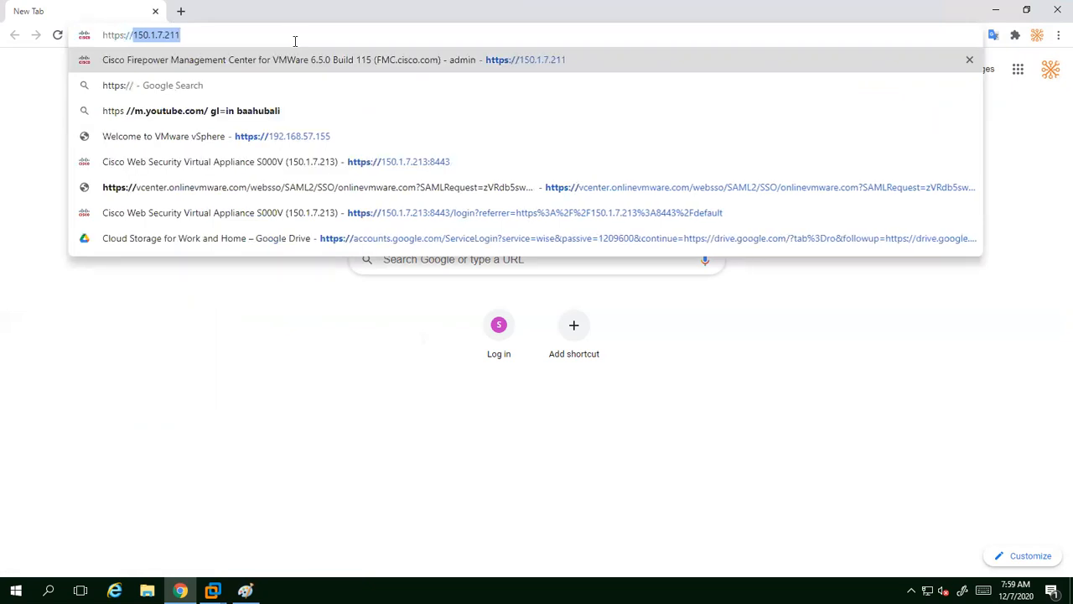
{"action": "type", "text": "192.1"}
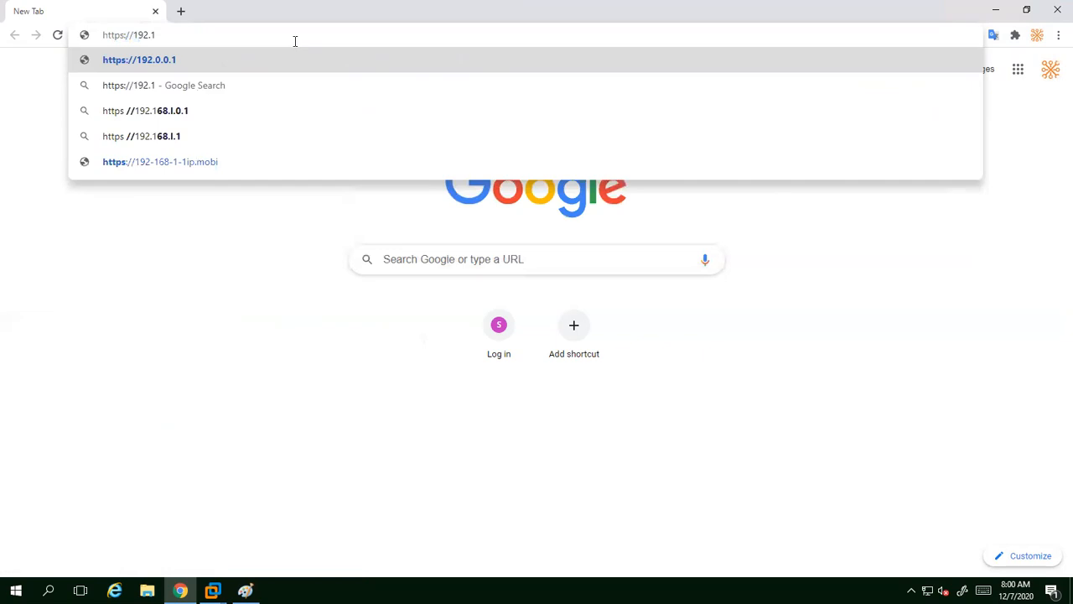
{"action": "type", "text": "68."}
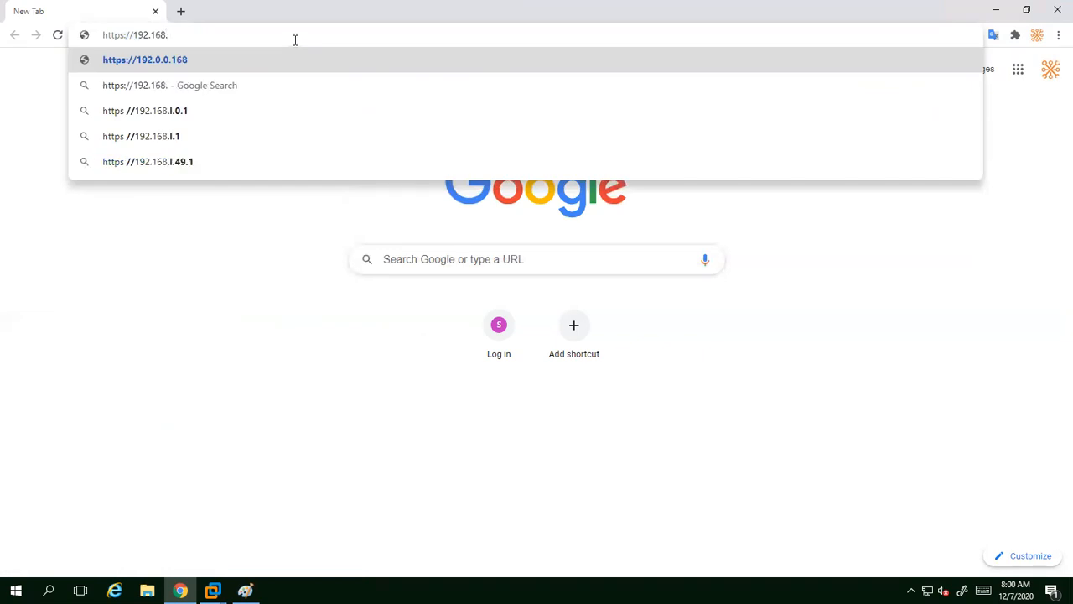
{"action": "type", "text": "57."}
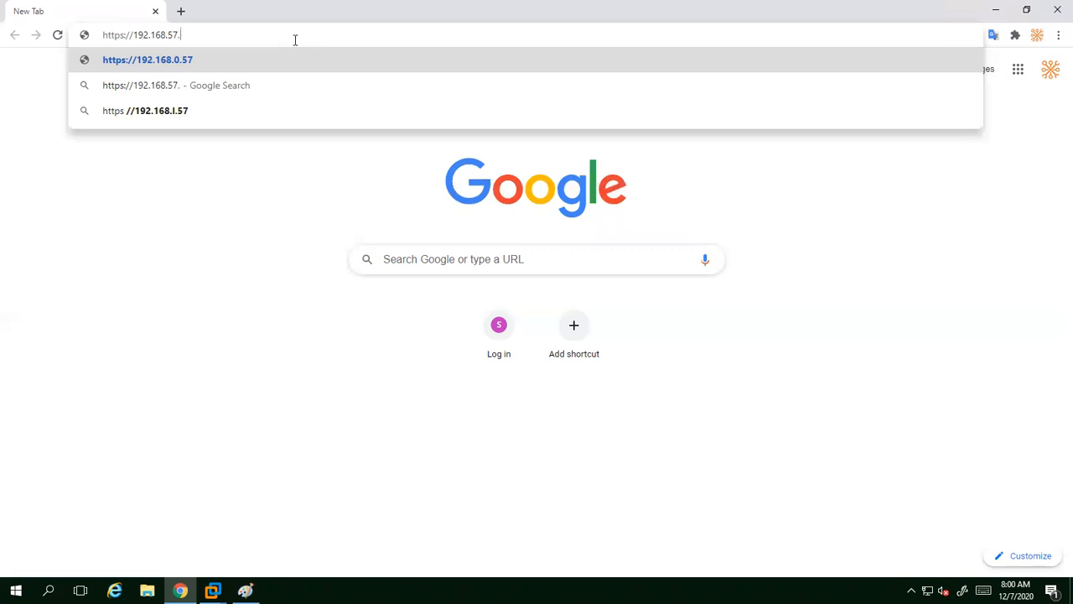
{"action": "type", "text": "61"}
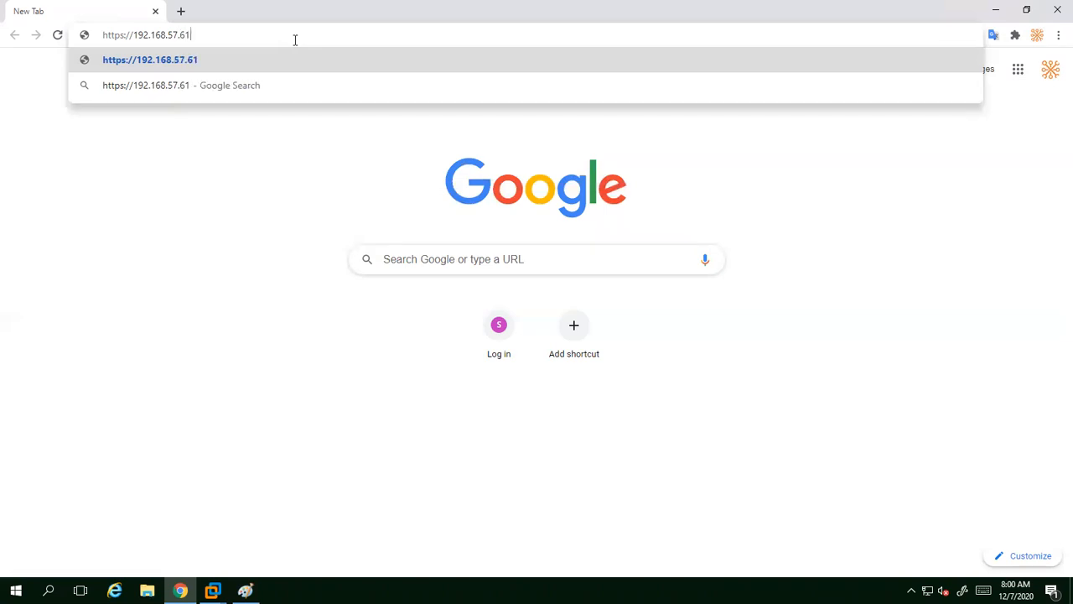
{"action": "key", "text": "Return"}
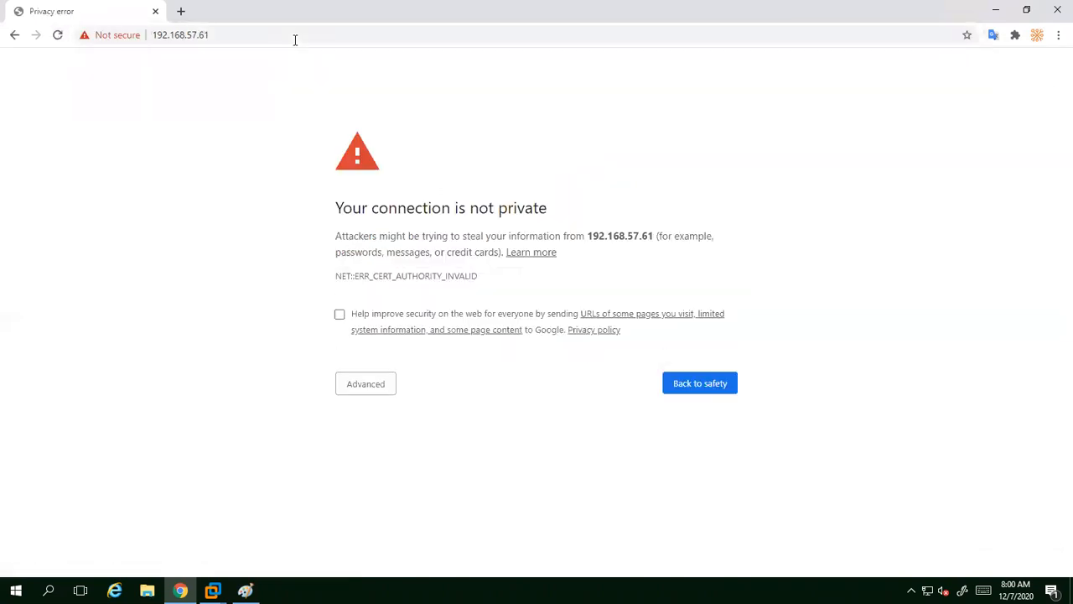
Step: Bypass the certificate warning, sign in to Esxi-1 as root, and select 61 in the address
{"action": "left_click", "coordinate": [349, 384]}
{"action": "left_click", "coordinate": [411, 488]}
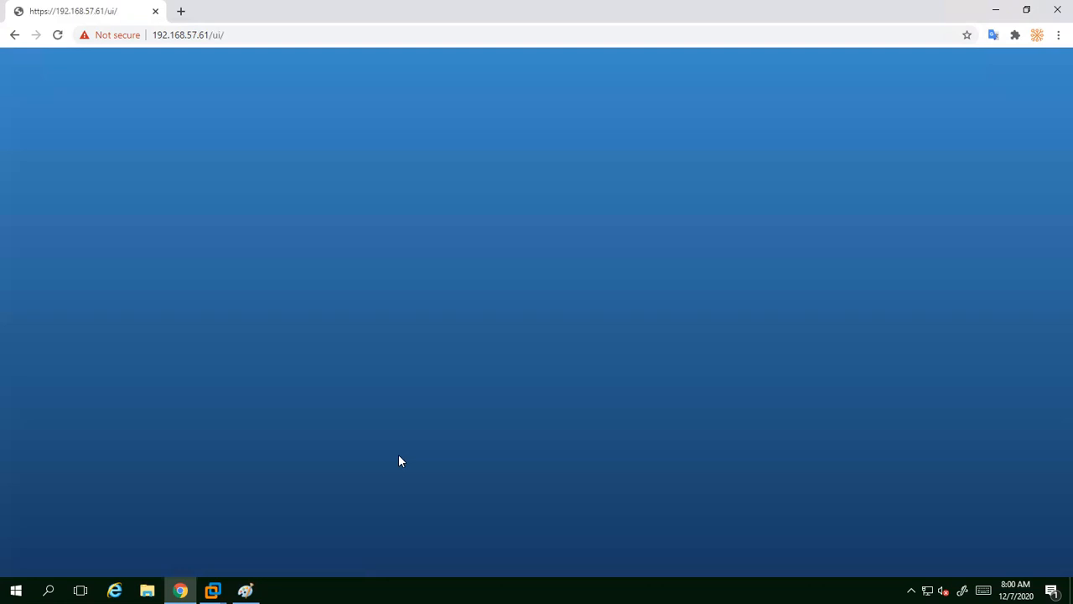
{"action": "left_click", "coordinate": [185, 277]}
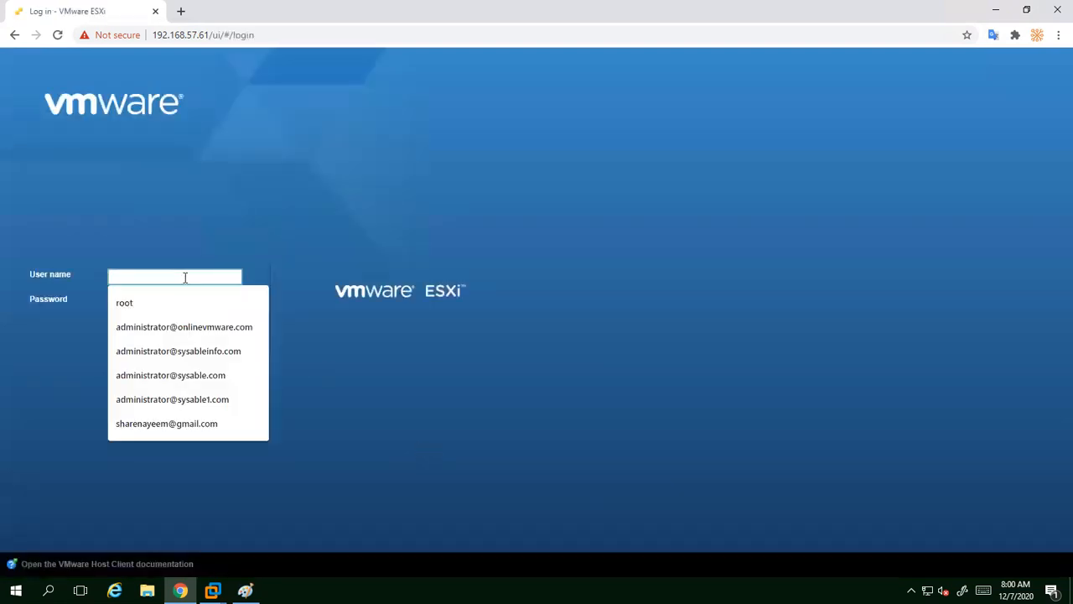
{"action": "type", "text": "root"}
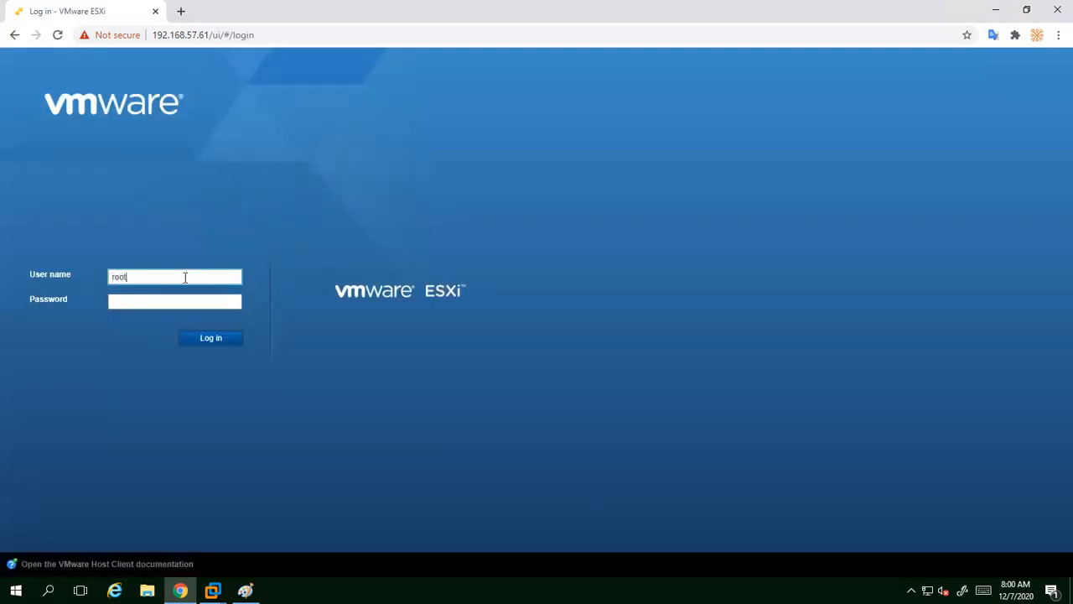
{"action": "key", "text": "Tab"}
{"action": "type", "text": "P"}
{"action": "key", "text": "BackSpace"}
{"action": "type", "text": "*******"}
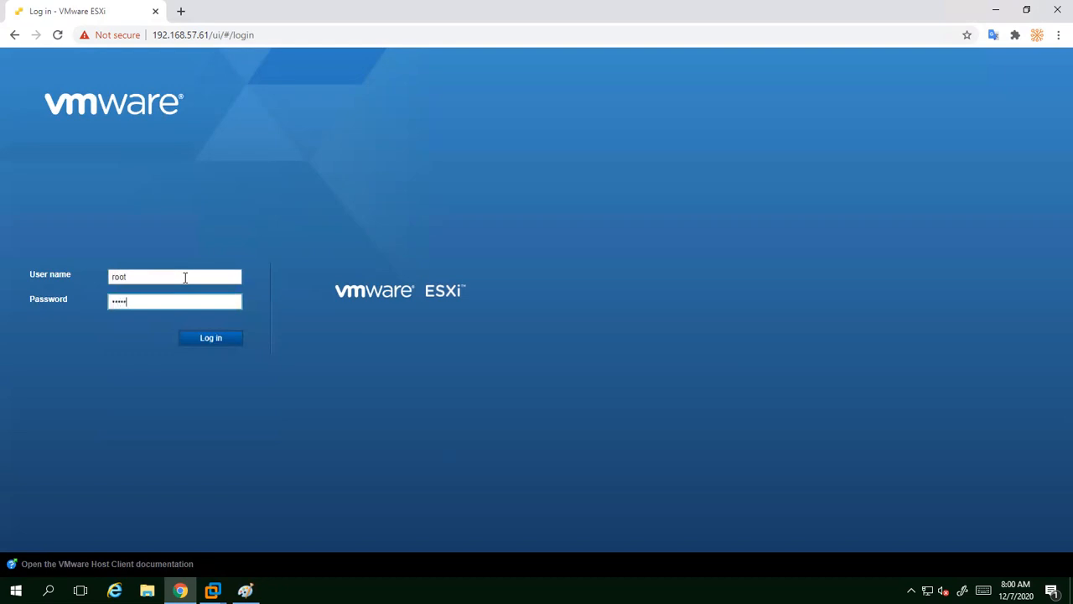
{"action": "type", "text": "***"}
{"action": "key", "text": "Return"}
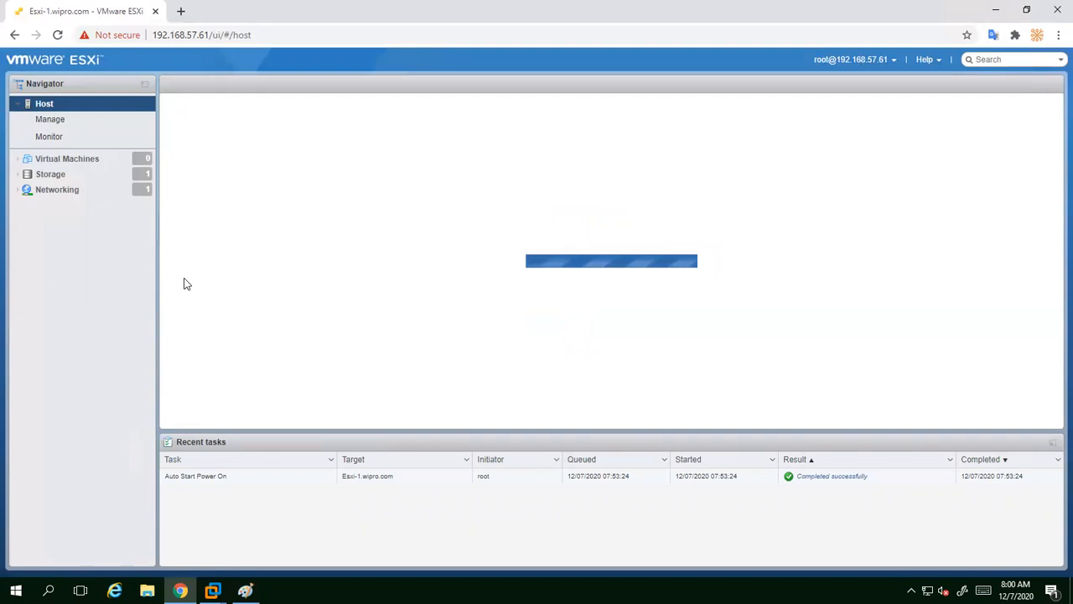
{"action": "left_click", "coordinate": [210, 34]}
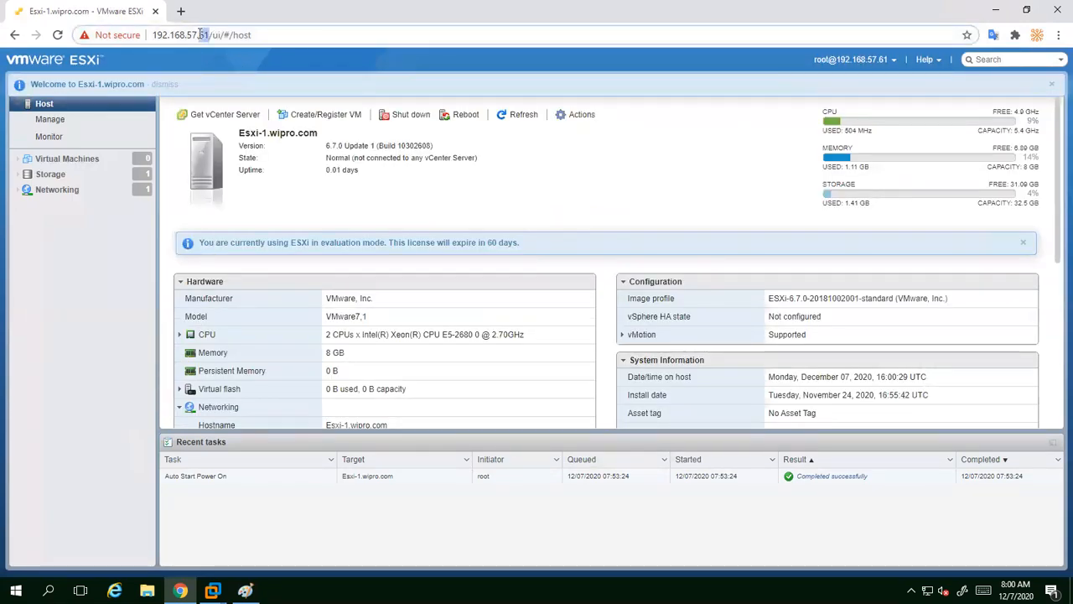
{"action": "double_click", "coordinate": [203, 35]}
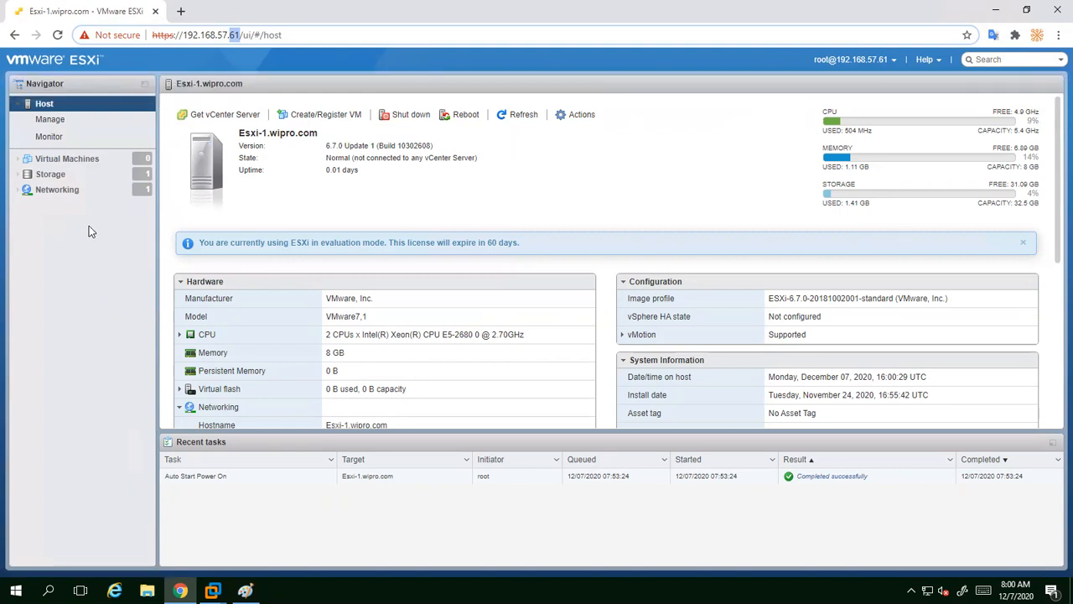
{"action": "left_click", "coordinate": [179, 13]}
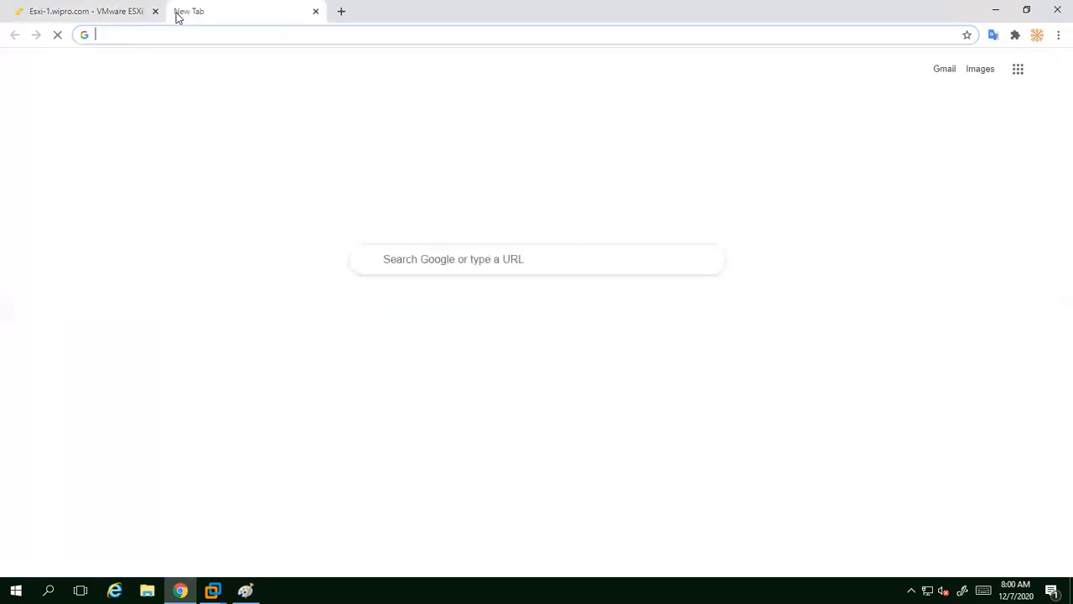
{"action": "left_click", "coordinate": [202, 37]}
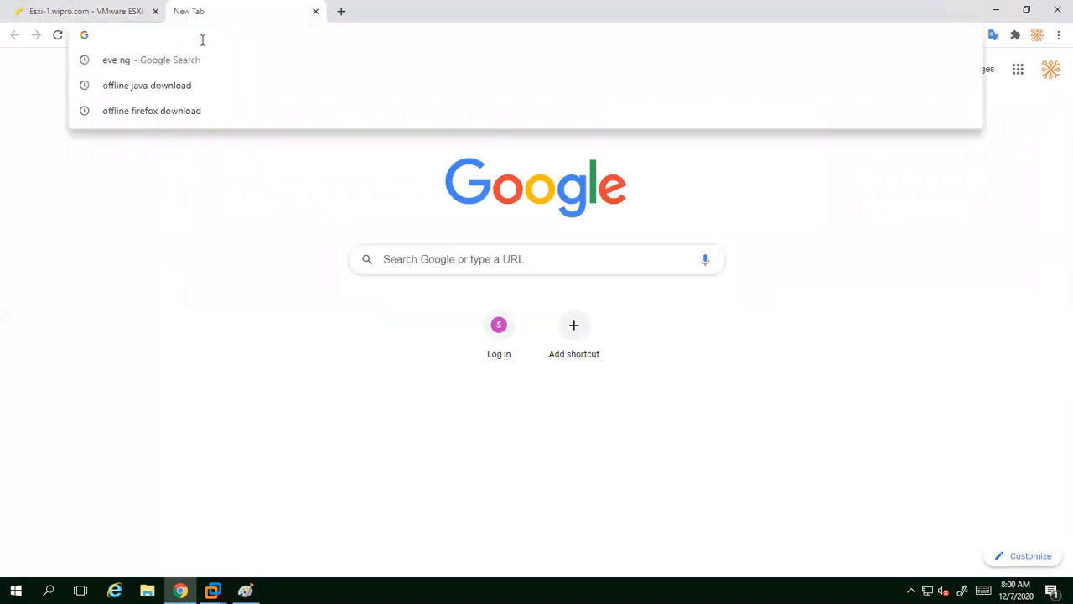
{"action": "type", "text": "http"}
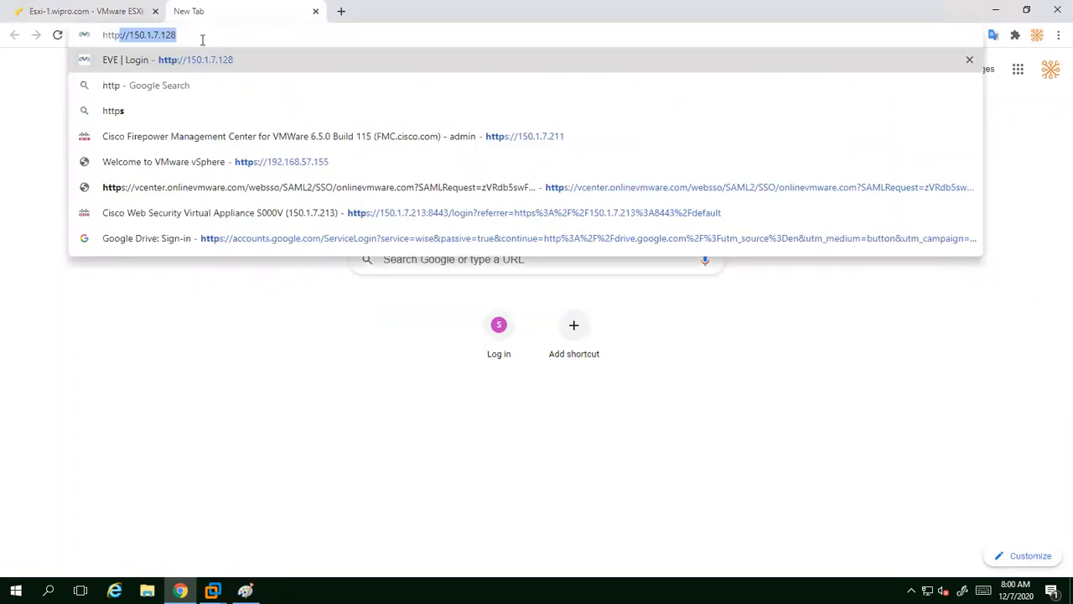
{"action": "type", "text": "s://"}
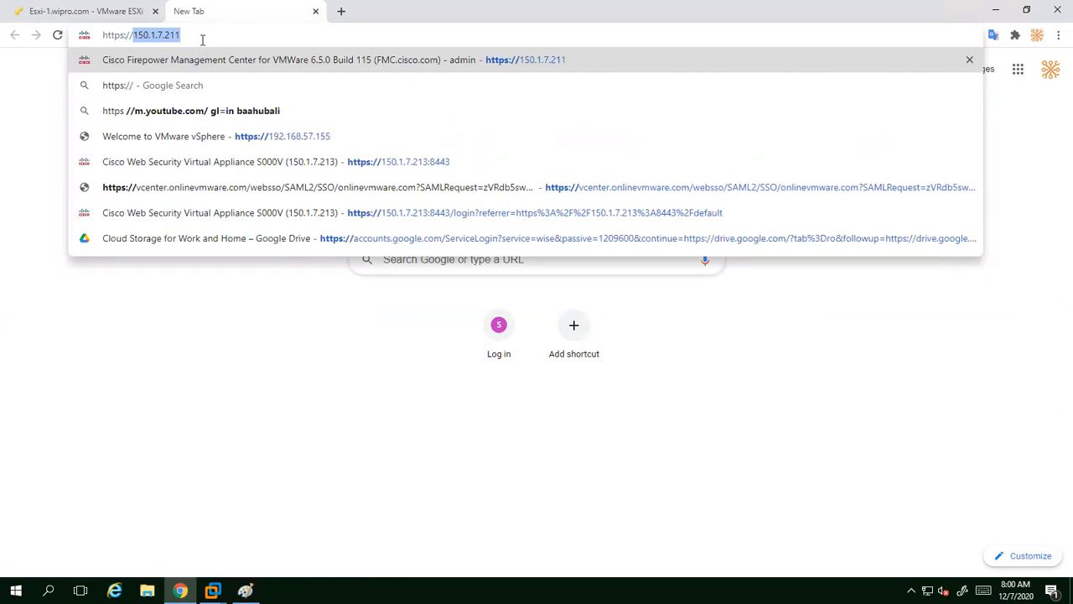
{"action": "type", "text": "192"}
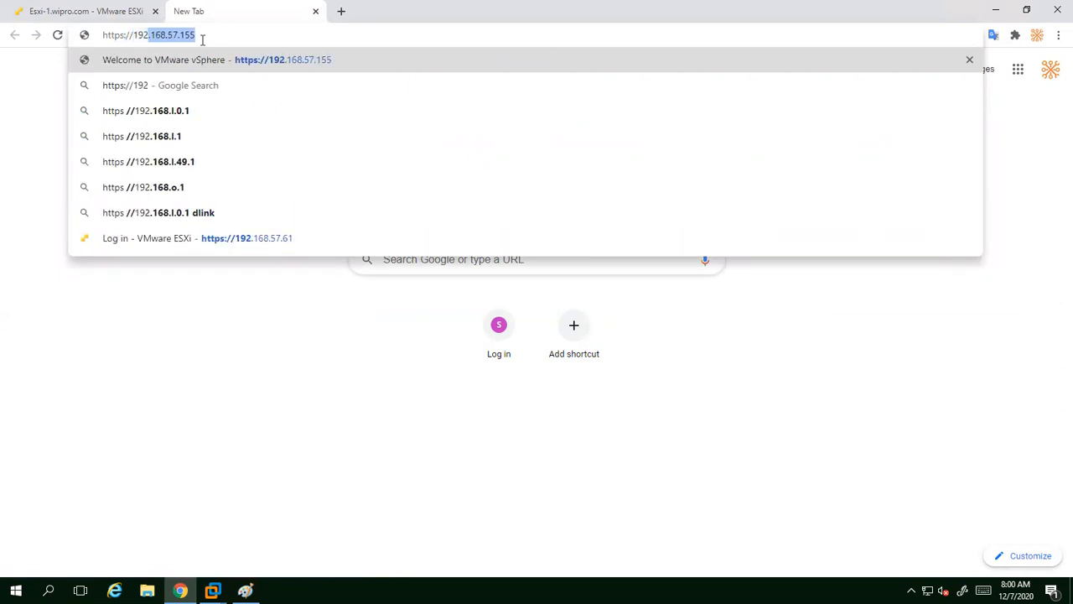
{"action": "type", "text": ".168.57.1"}
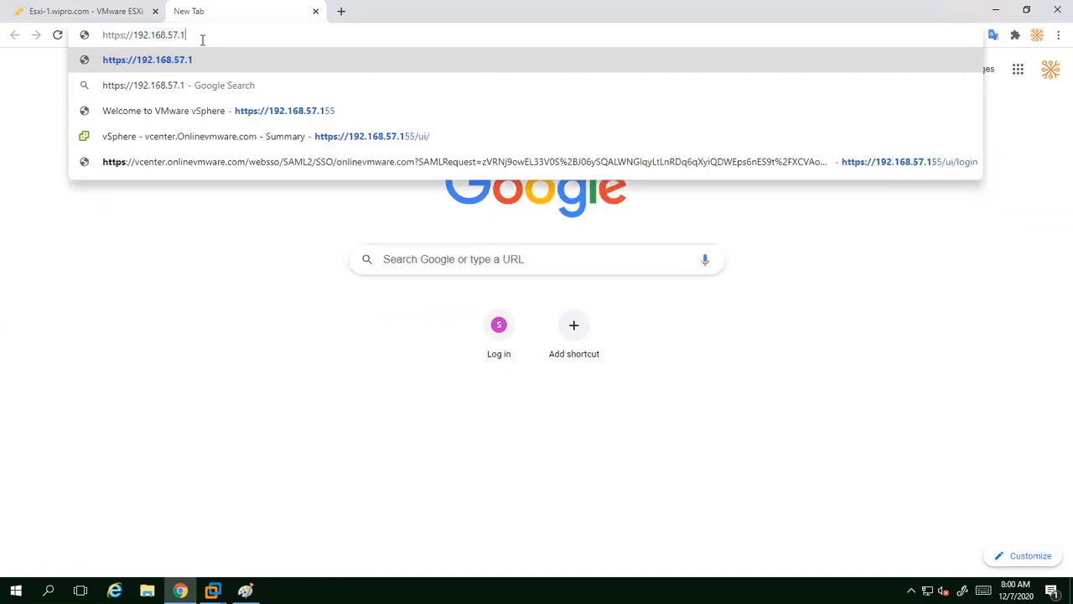
{"action": "key", "text": "BackSpace"}
{"action": "type", "text": "62"}
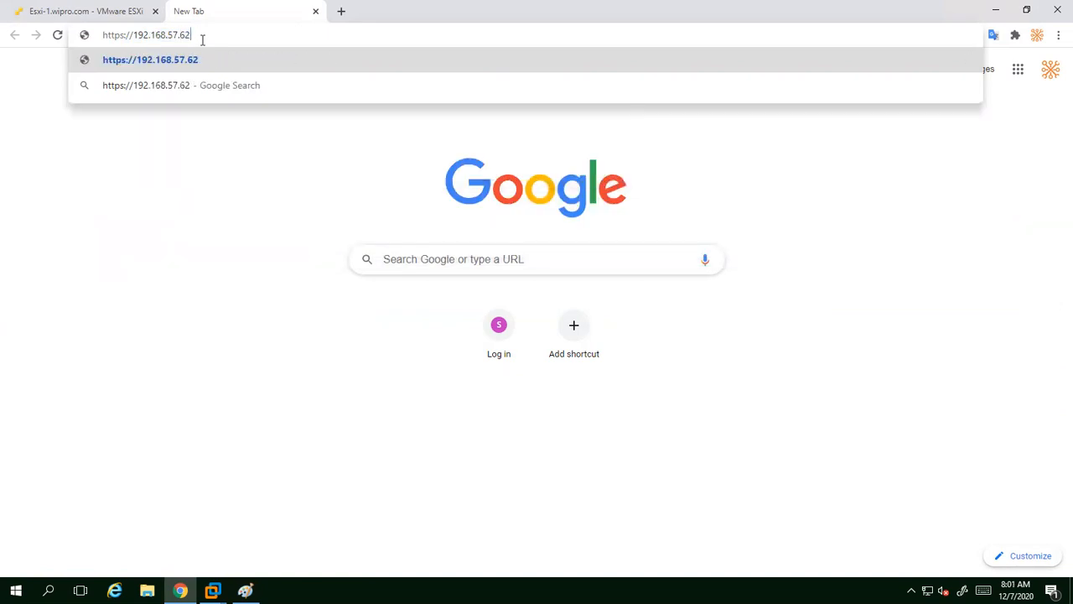
{"action": "key", "text": "Return"}
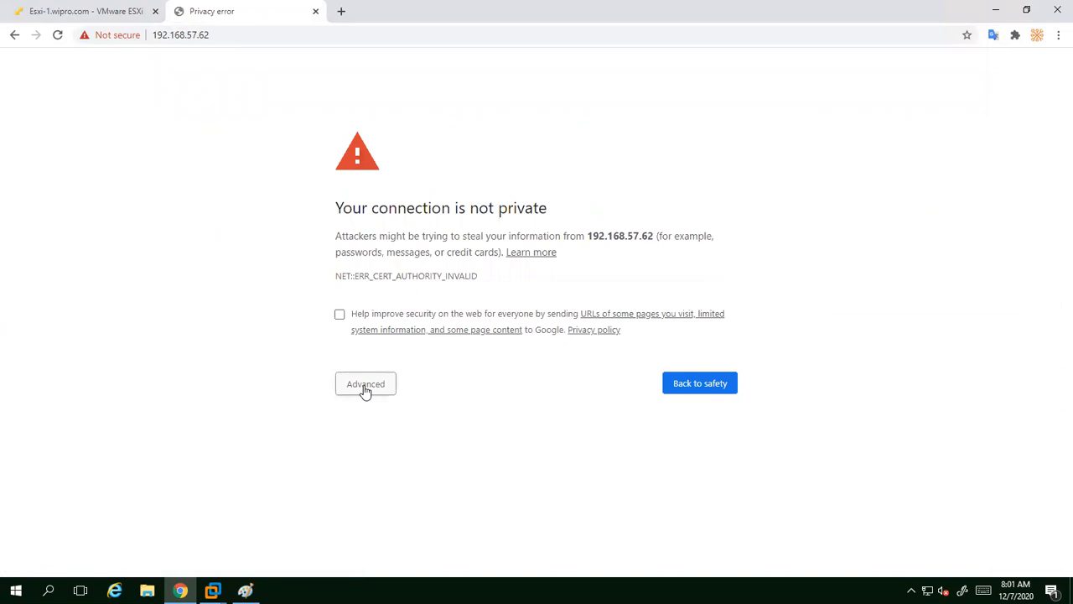
{"action": "left_click", "coordinate": [362, 387]}
{"action": "left_click", "coordinate": [380, 489]}
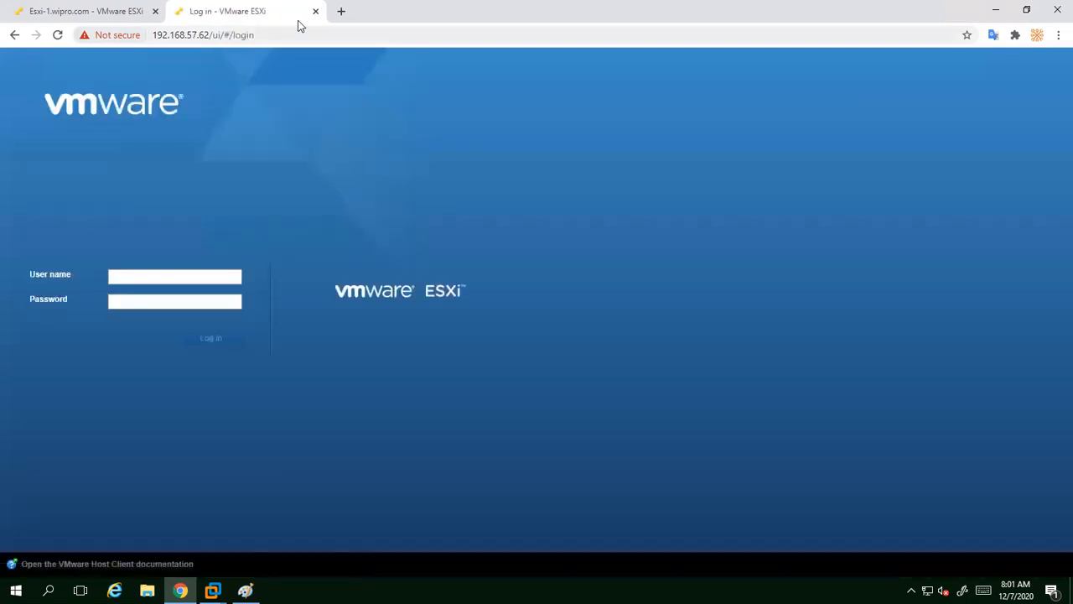
{"action": "left_click", "coordinate": [1055, 10]}
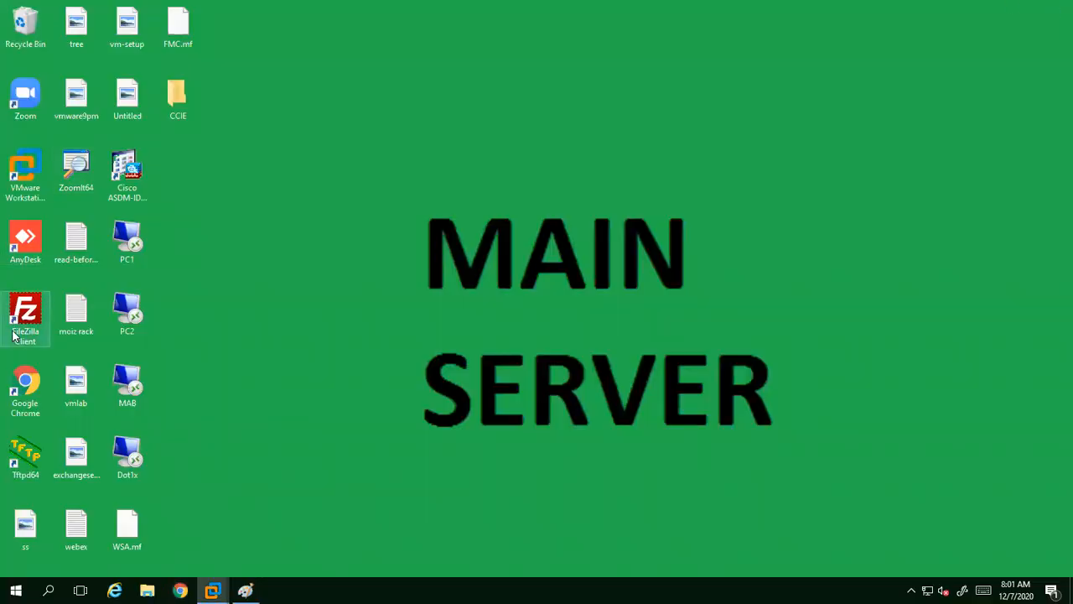
{"action": "double_click", "coordinate": [27, 387]}
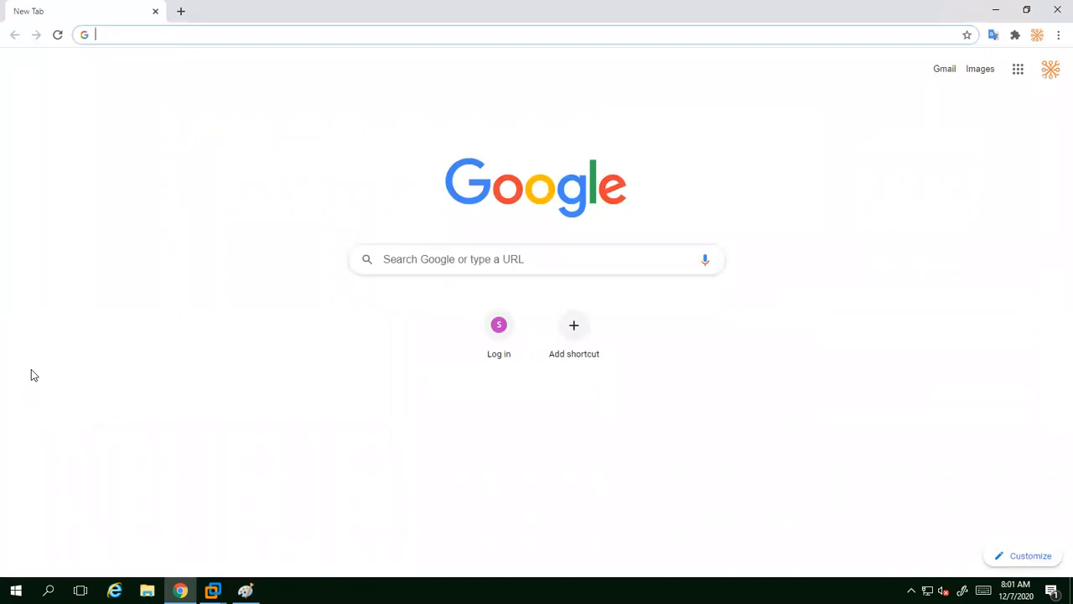
{"action": "left_click", "coordinate": [227, 30]}
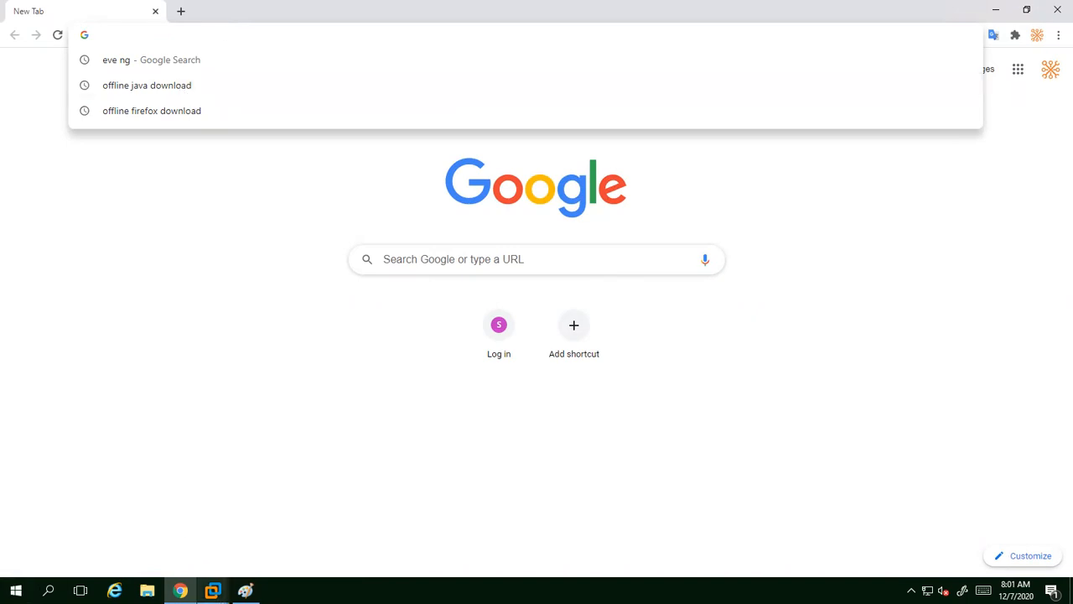
{"action": "left_click", "coordinate": [213, 591]}
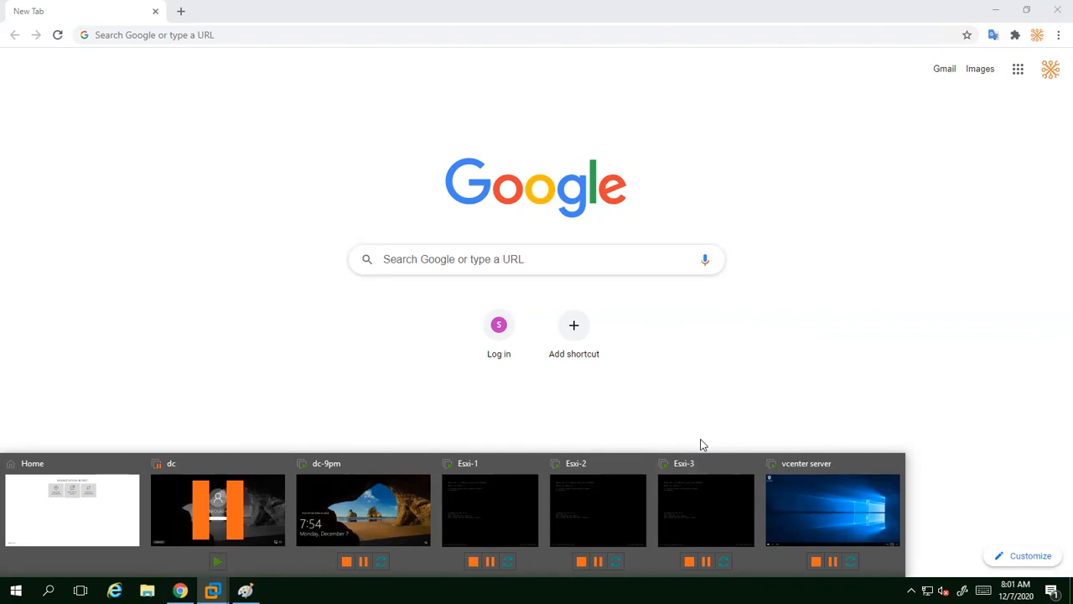
{"action": "left_click", "coordinate": [242, 34]}
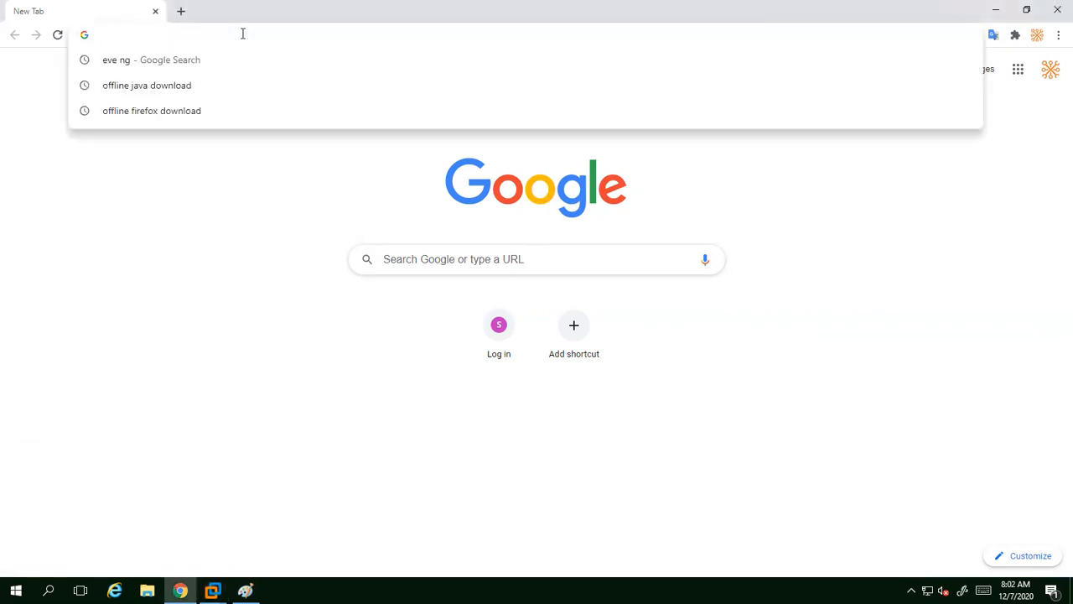
{"action": "type", "text": "http"}
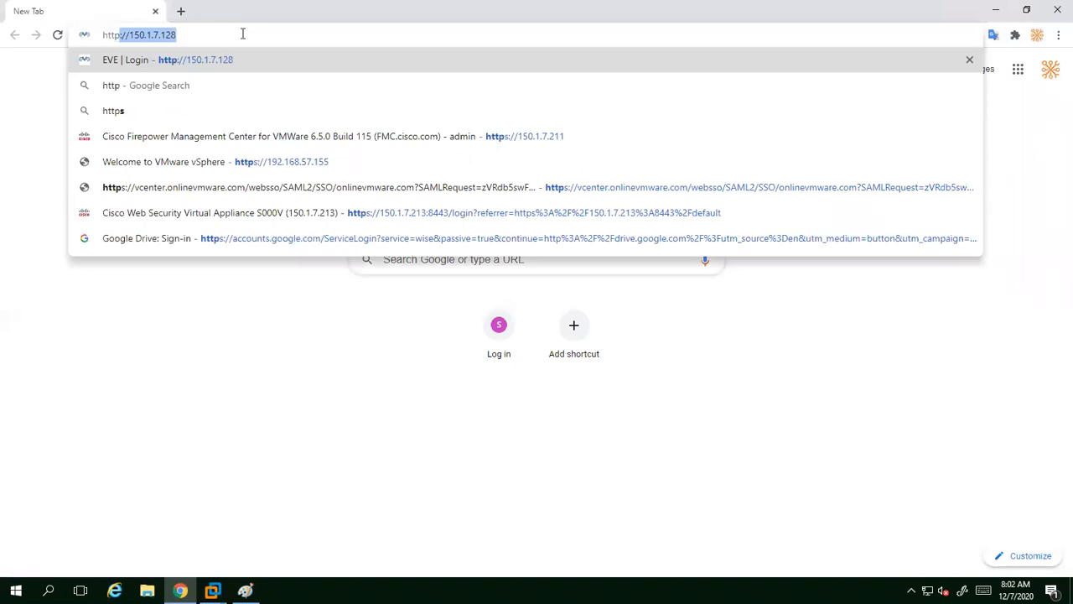
{"action": "type", "text": "s:"}
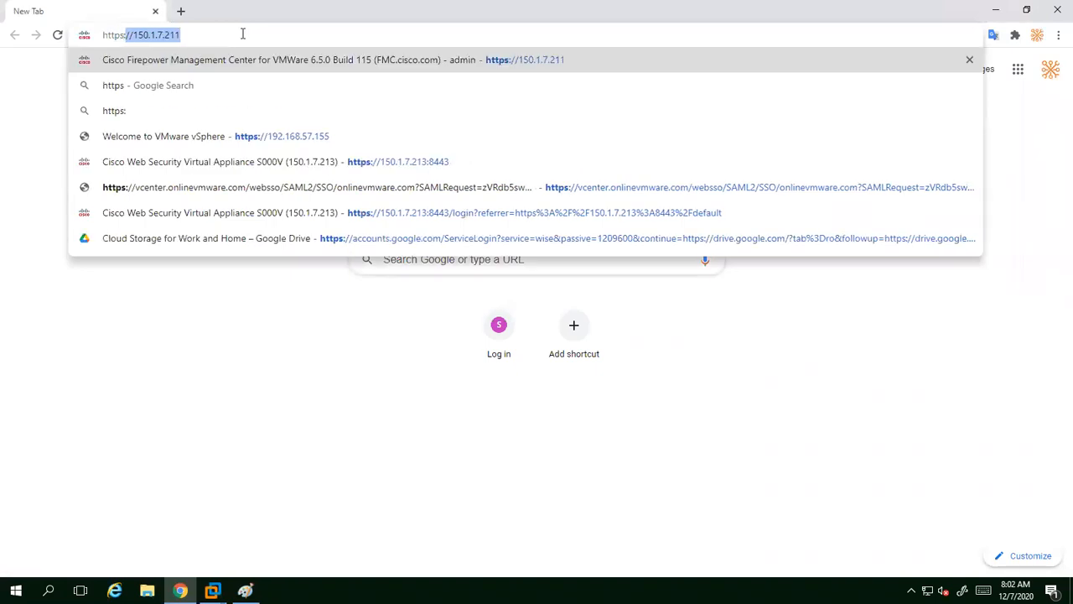
{"action": "type", "text": "//192"}
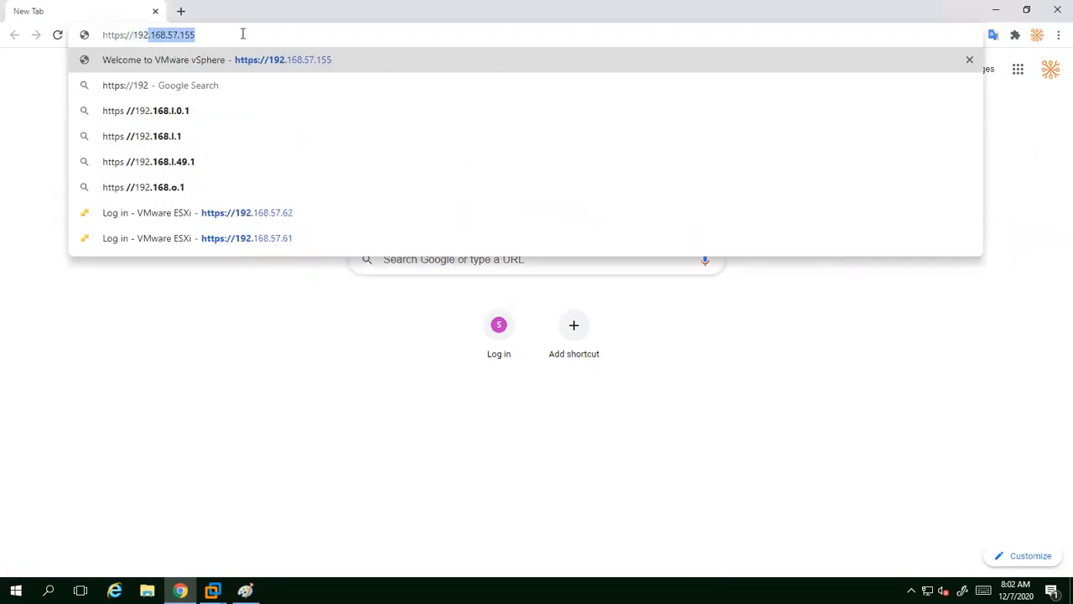
{"action": "type", "text": ".168."}
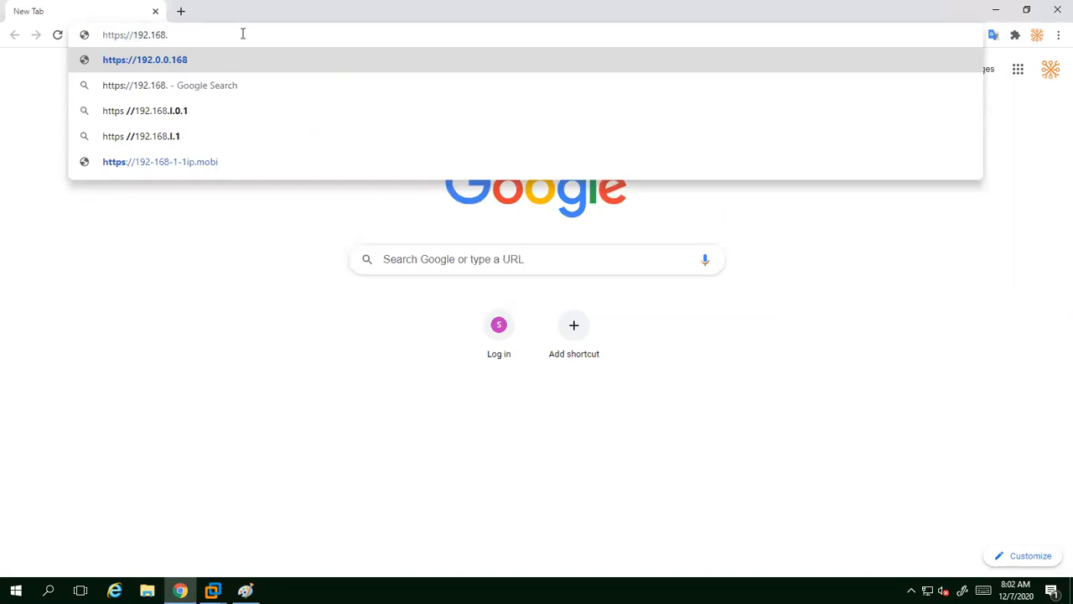
{"action": "type", "text": "57."}
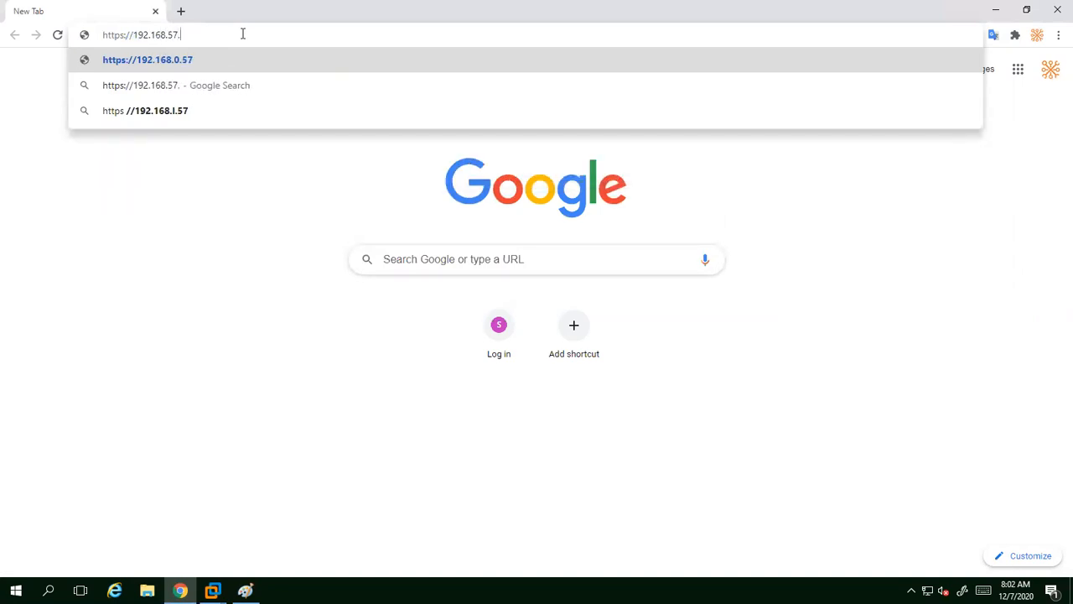
{"action": "type", "text": "65"}
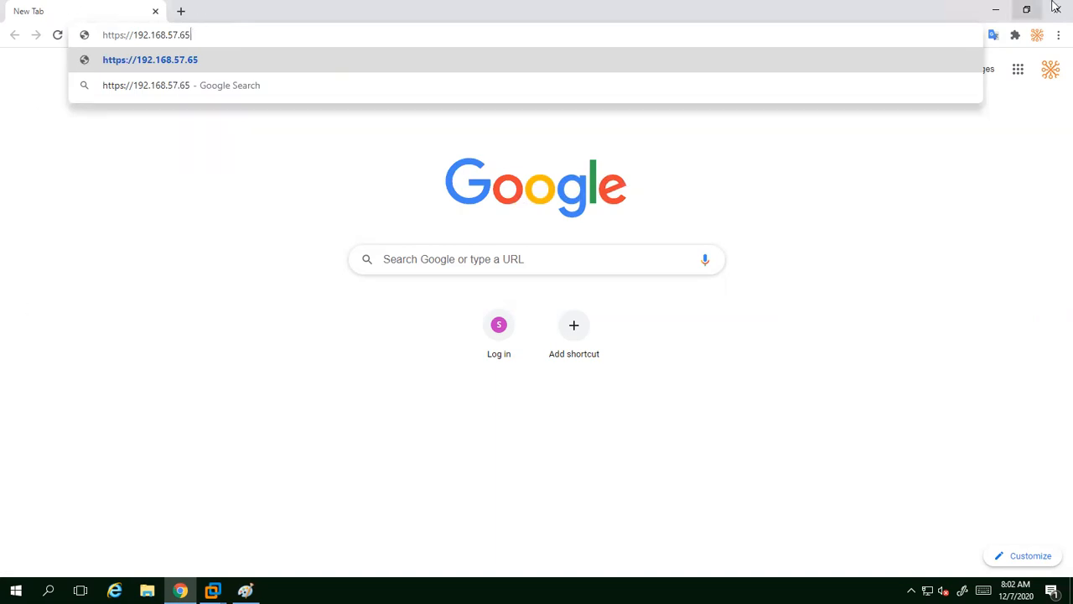
{"action": "left_click", "coordinate": [992, 11]}
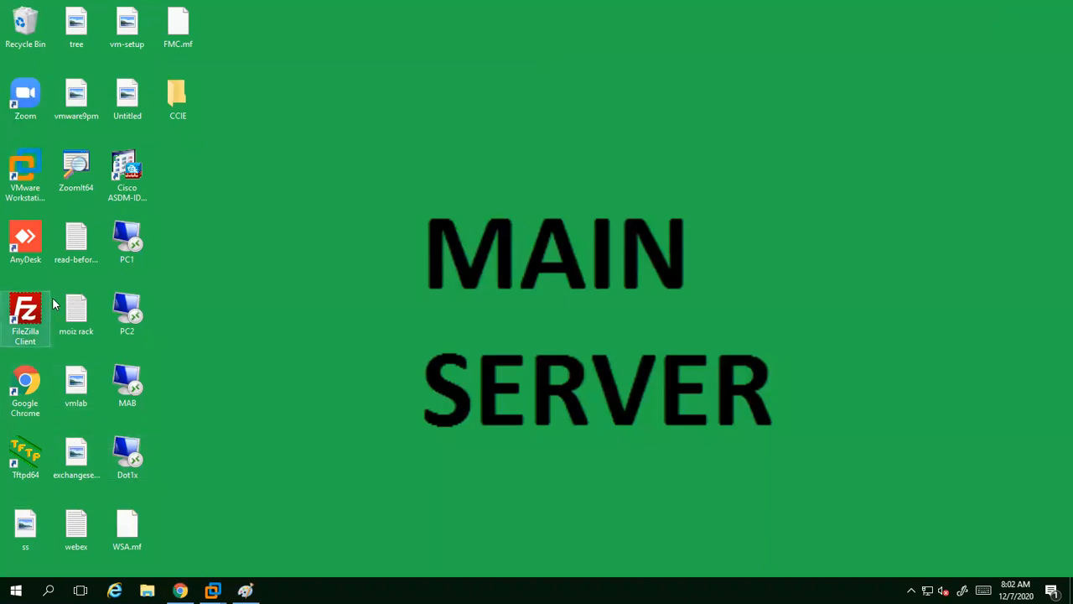
Step: Start ZoomIt and highlight the 192.168.57.65 address with a red box in a zoomed view
{"action": "double_click", "coordinate": [69, 174]}
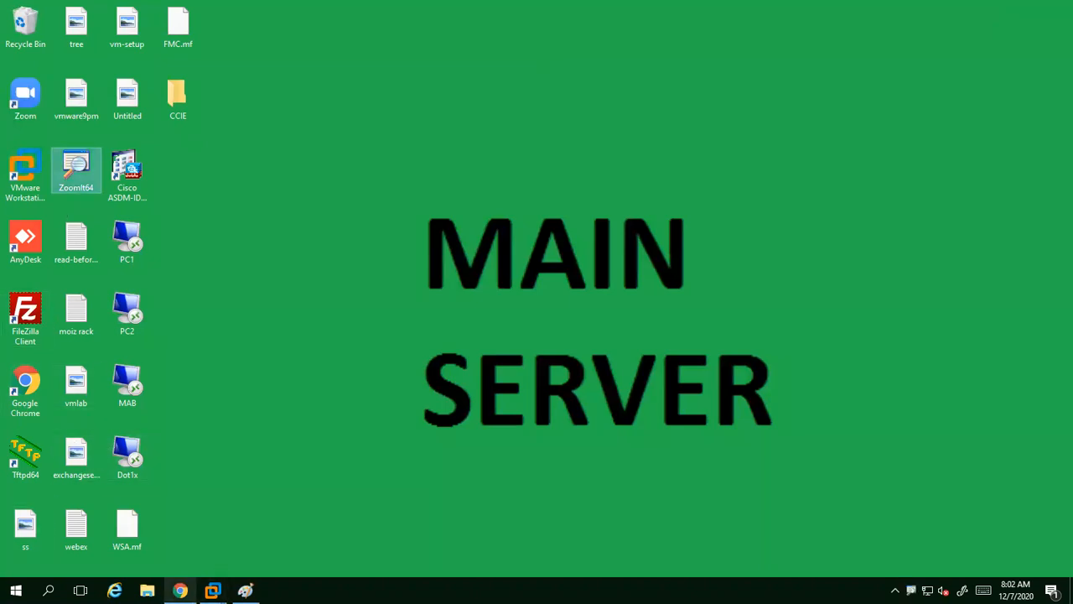
{"action": "left_click", "coordinate": [180, 590]}
{"action": "key", "text": "ctrl+1"}
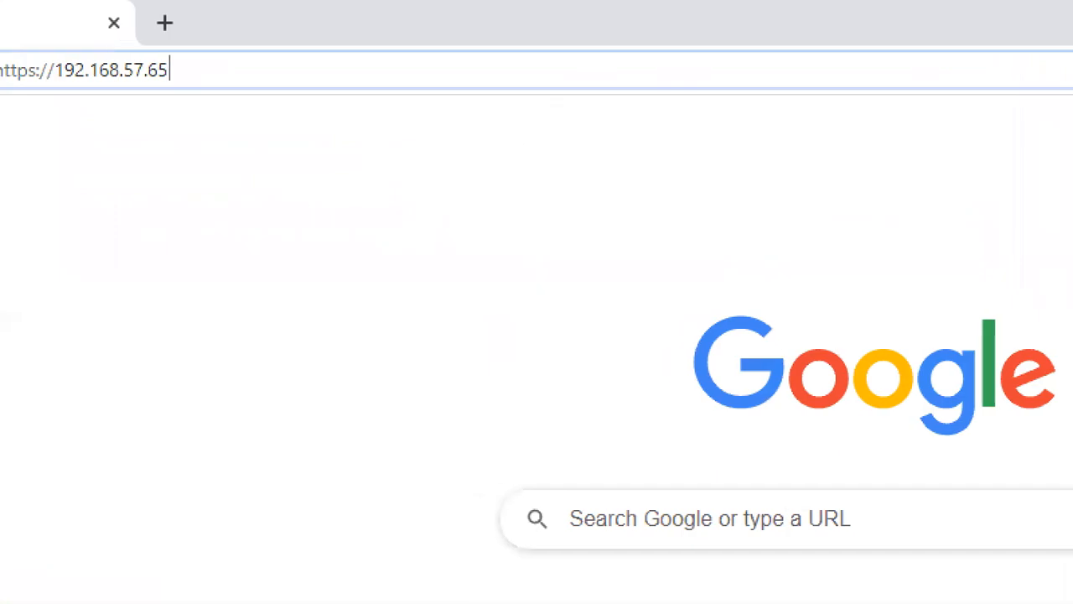
{"action": "left_click_drag", "start_coordinate": [230, 44], "coordinate": [418, 87]}
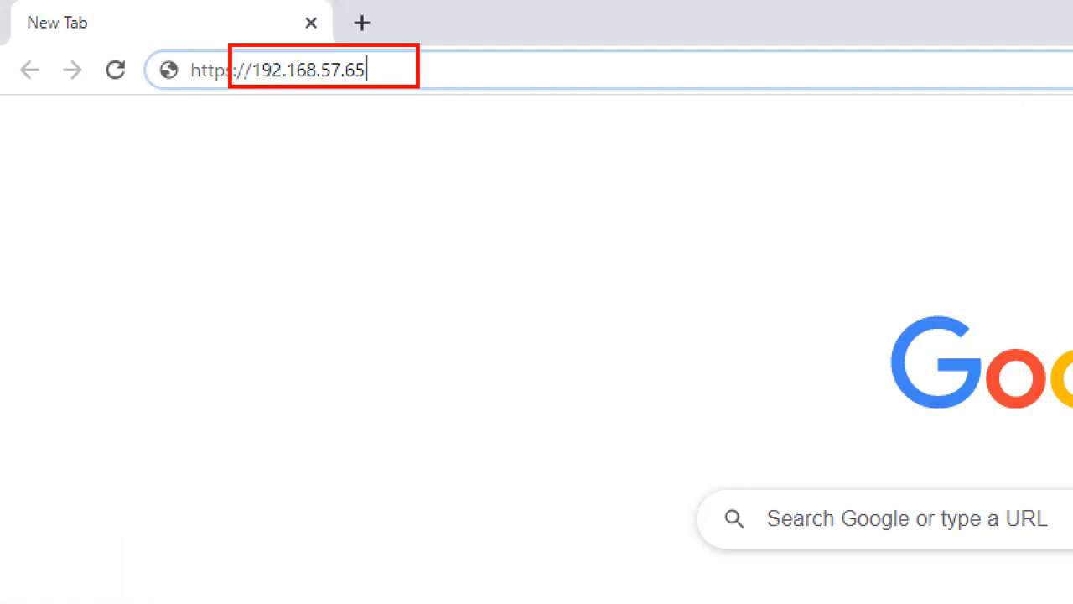
{"action": "key", "text": "Escape"}
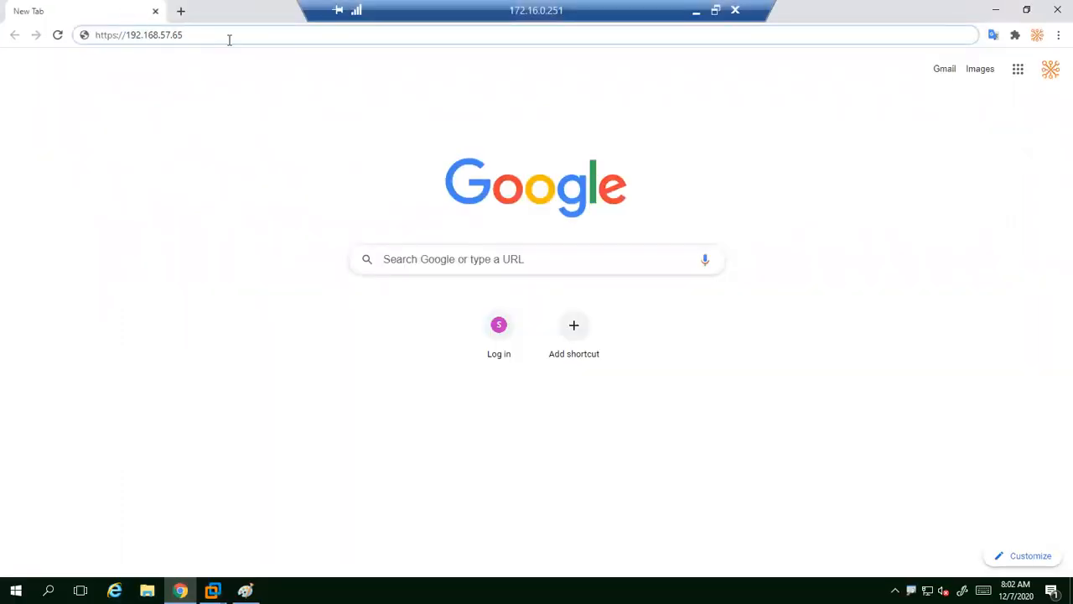
Step: Load 192.168.57.65 and proceed past the certificate warning
{"action": "key", "text": "Return"}
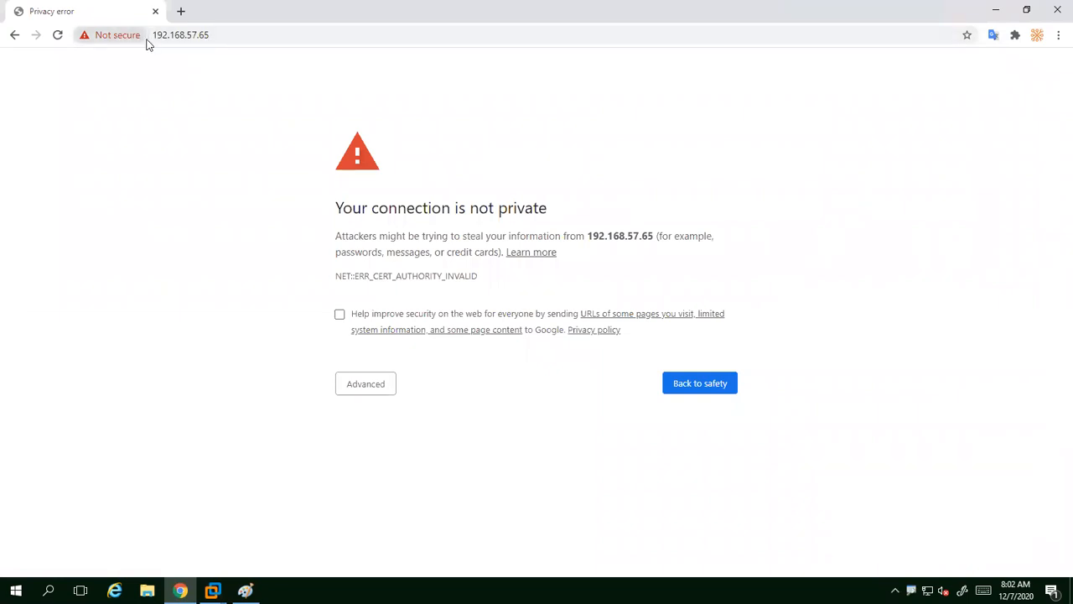
{"action": "left_click", "coordinate": [372, 386]}
{"action": "left_click", "coordinate": [401, 488]}
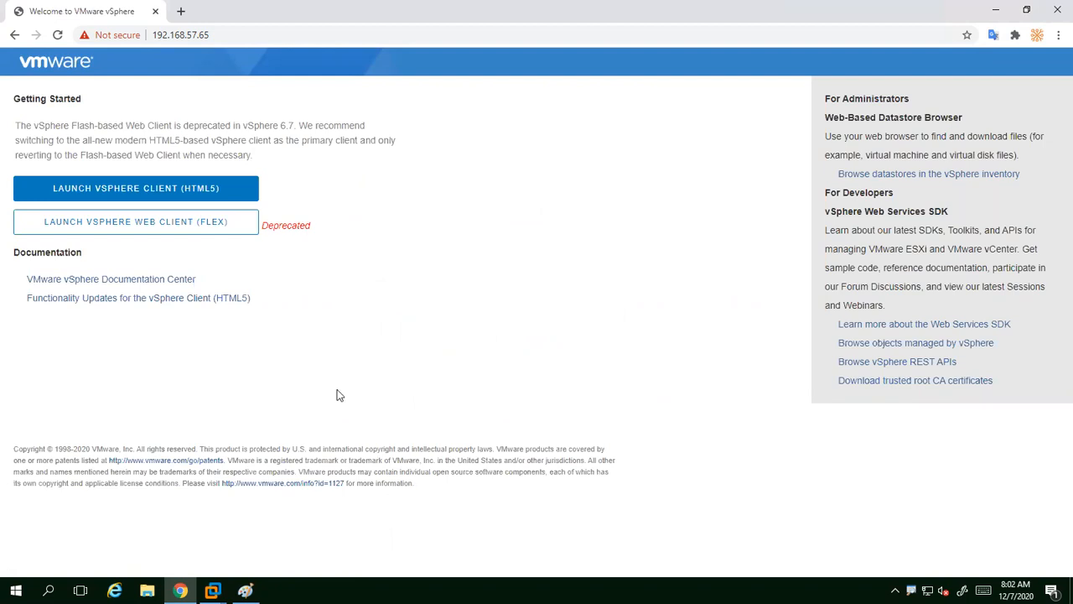
Step: Launch the HTML5 vSphere Client, then minimize Chrome
{"action": "left_click", "coordinate": [158, 192]}
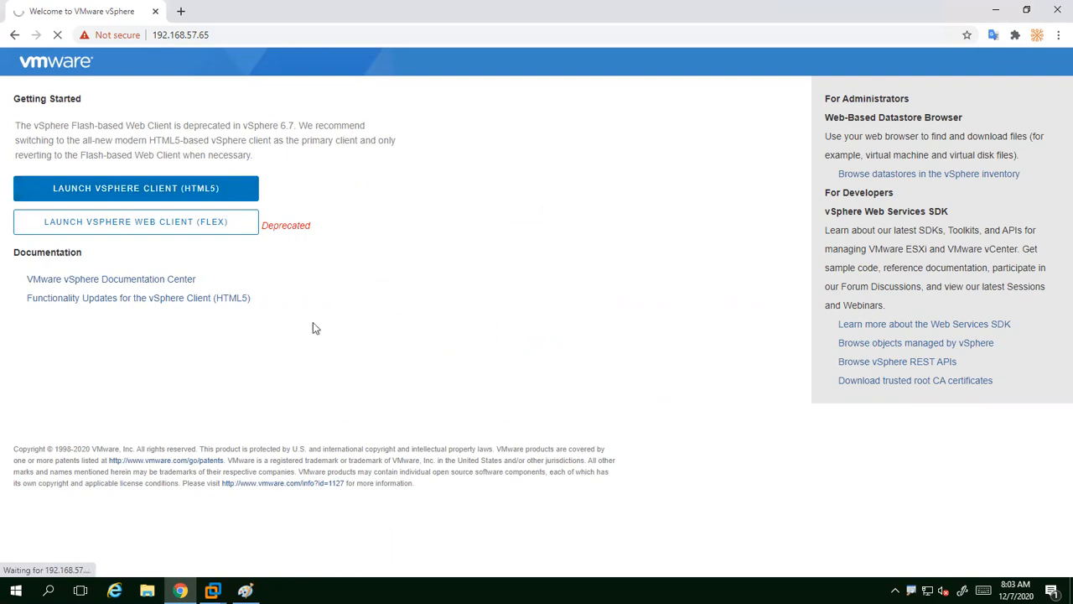
{"action": "left_click", "coordinate": [996, 9]}
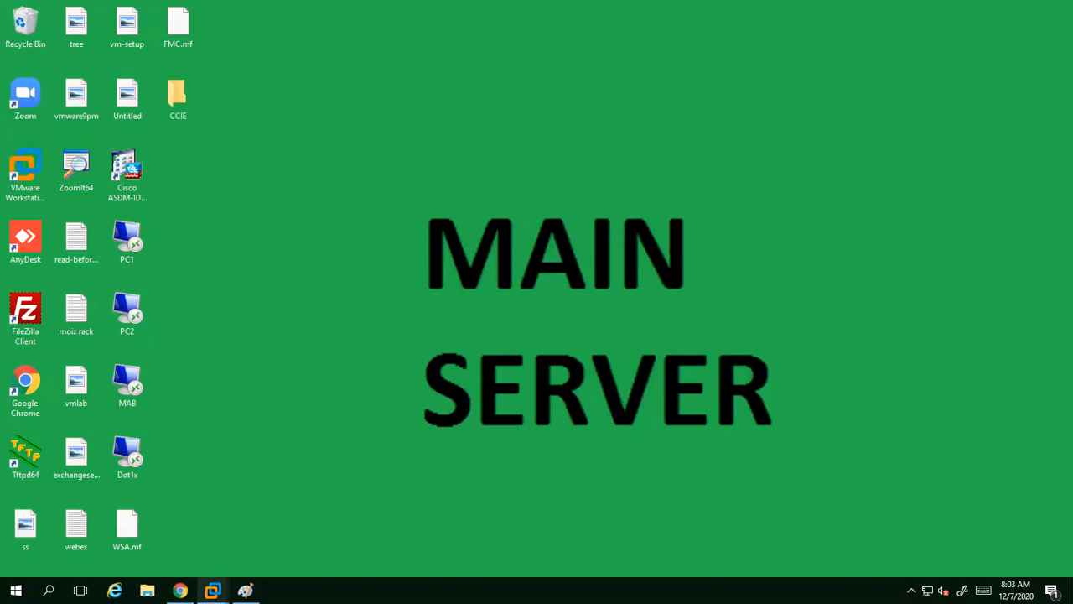
Step: Switch to the vcenter server VM, then minimize Server Manager and VMware Workstation
{"action": "mouse_move", "coordinate": [213, 590]}
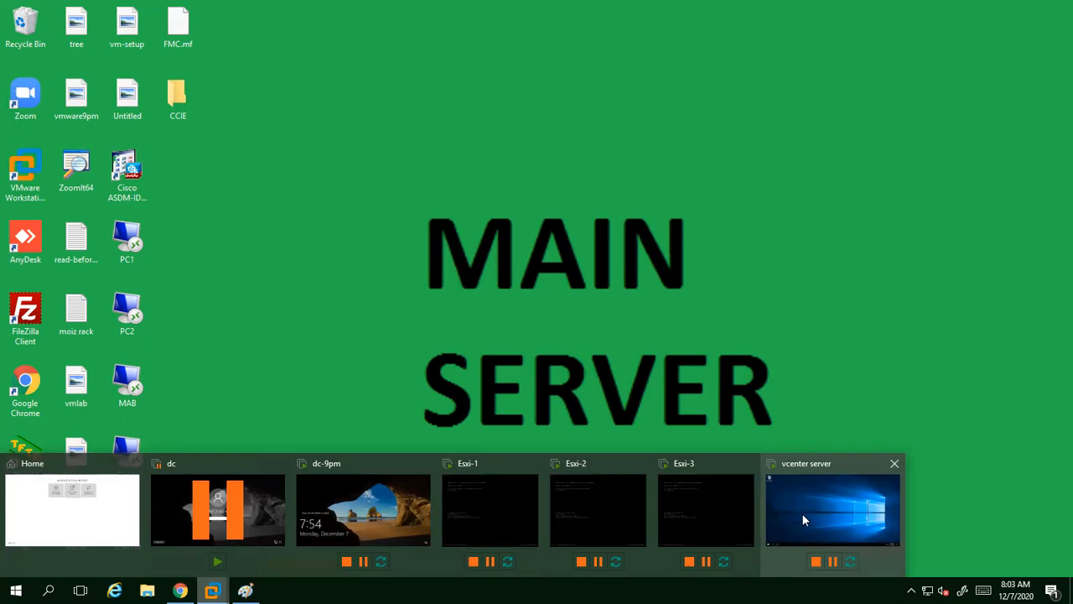
{"action": "left_click", "coordinate": [803, 515]}
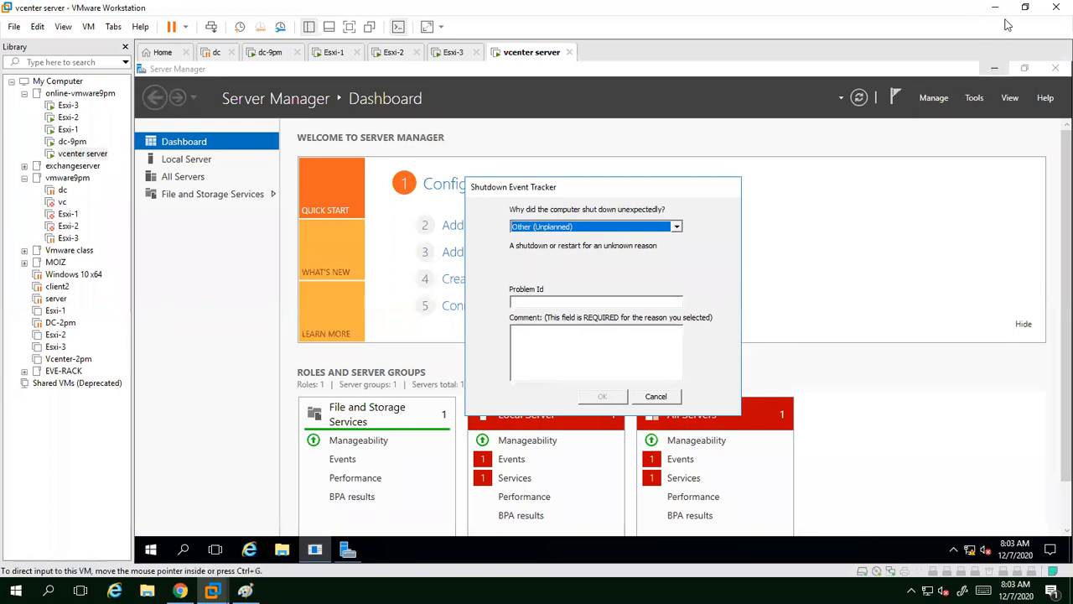
{"action": "left_click", "coordinate": [994, 72]}
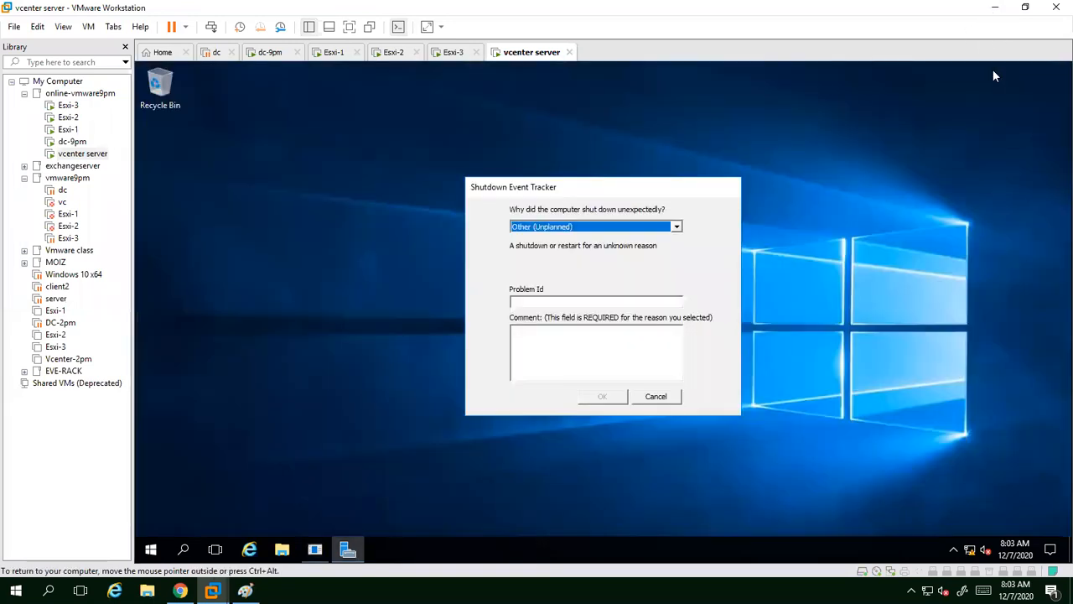
{"action": "left_click", "coordinate": [995, 7]}
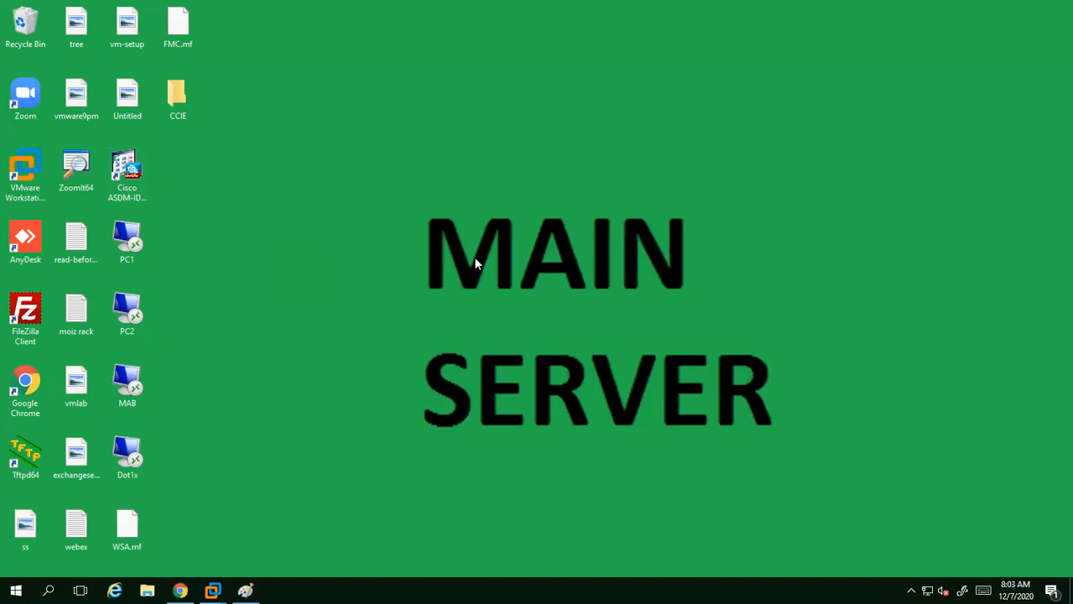
Step: Bring back Chrome showing vcenter.wipro.com unreachable, minimize it, and open File Explorer at Quick access
{"action": "left_click", "coordinate": [179, 590]}
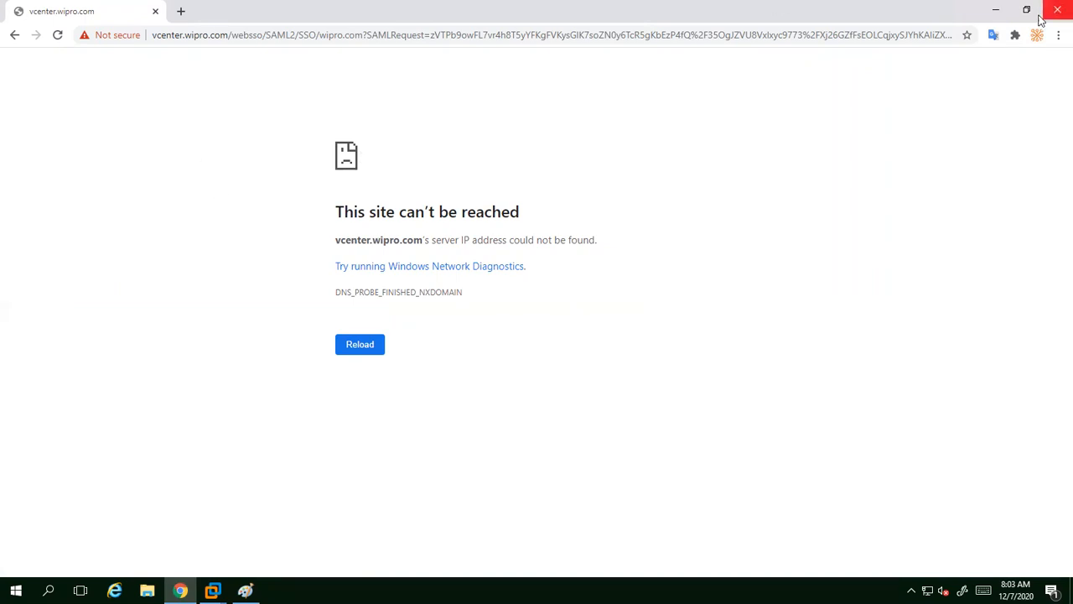
{"action": "left_click", "coordinate": [996, 10]}
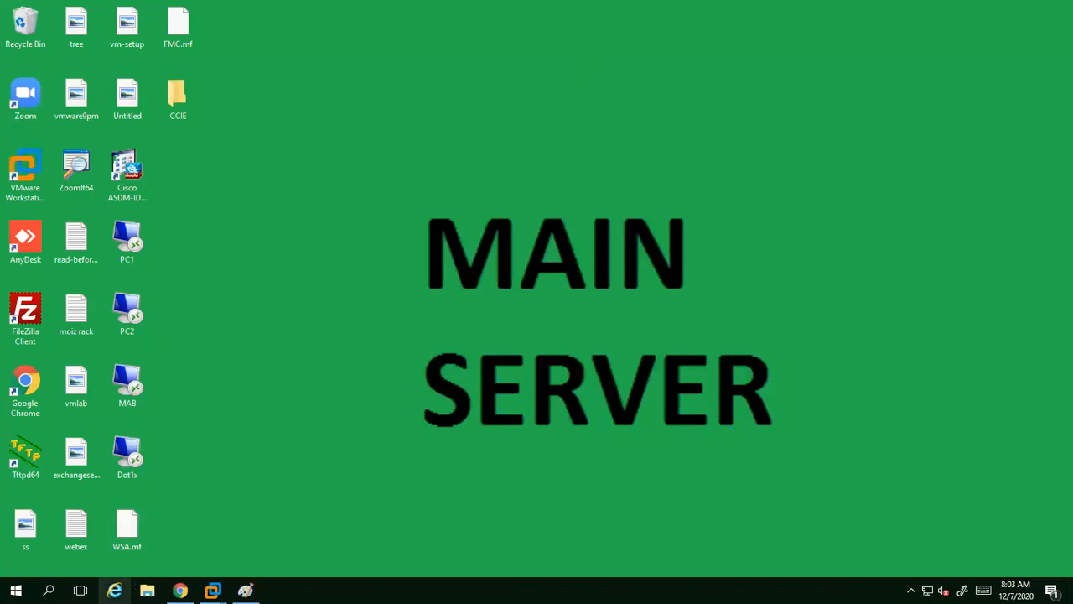
{"action": "left_click", "coordinate": [147, 591]}
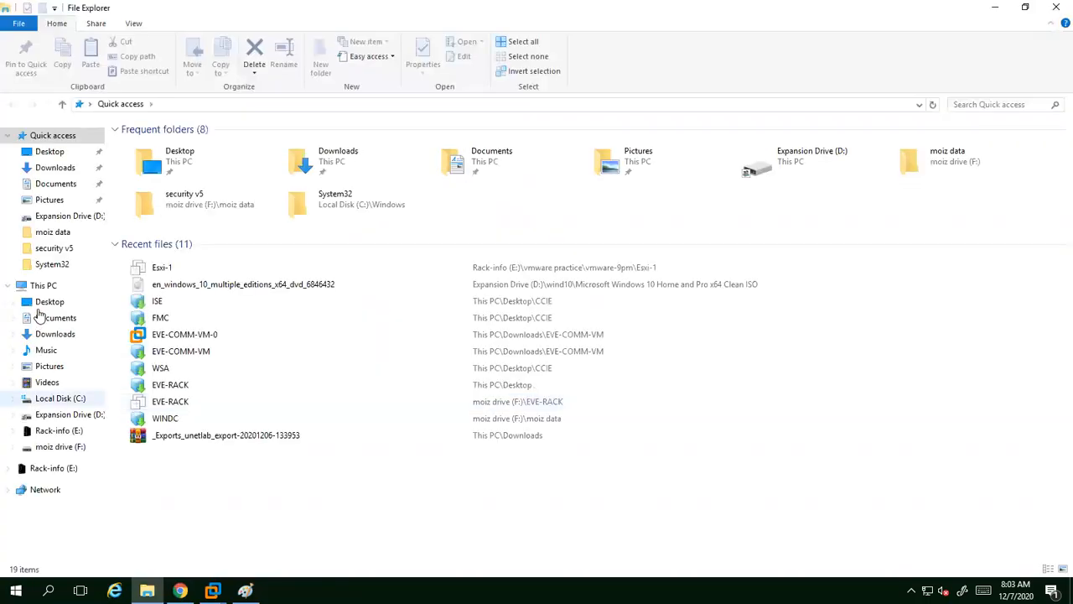
Step: Open This PC's System properties full screen, box the WORKGROUP membership, then minimize it
{"action": "right_click", "coordinate": [42, 286]}
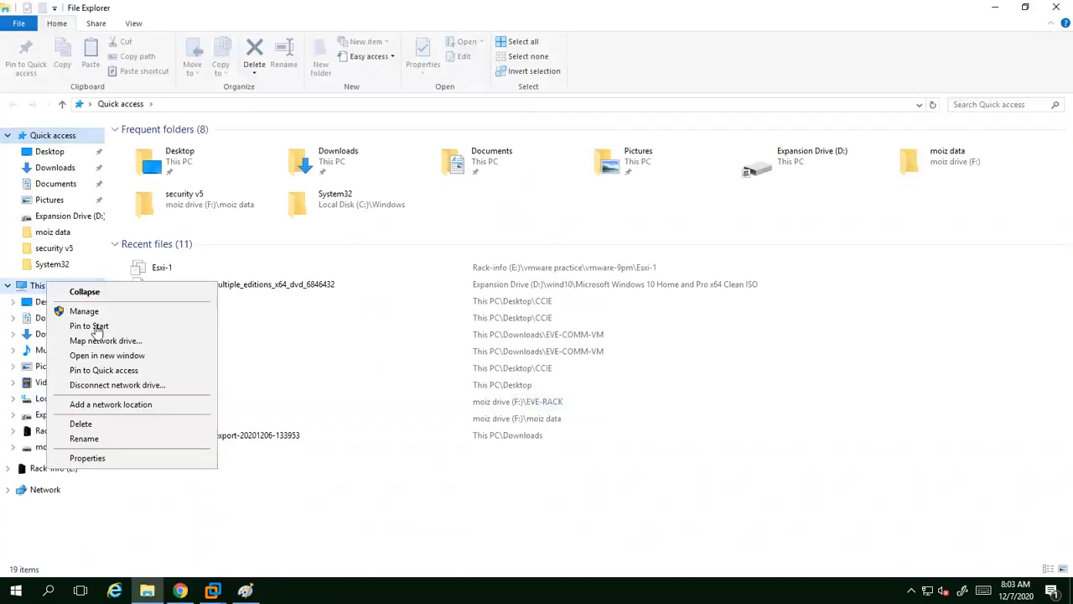
{"action": "left_click", "coordinate": [110, 458]}
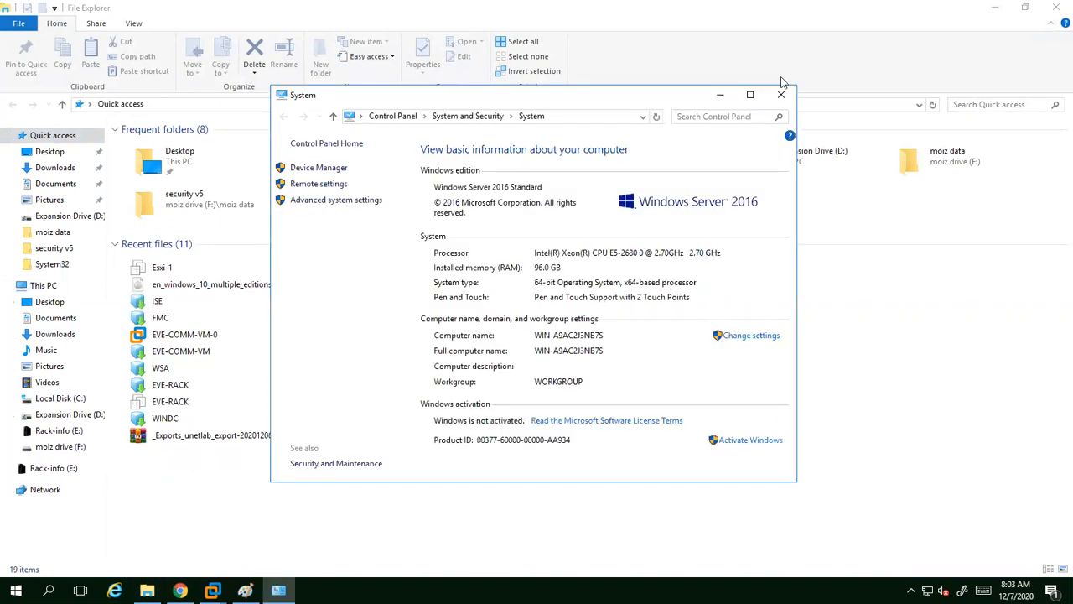
{"action": "left_click", "coordinate": [750, 94]}
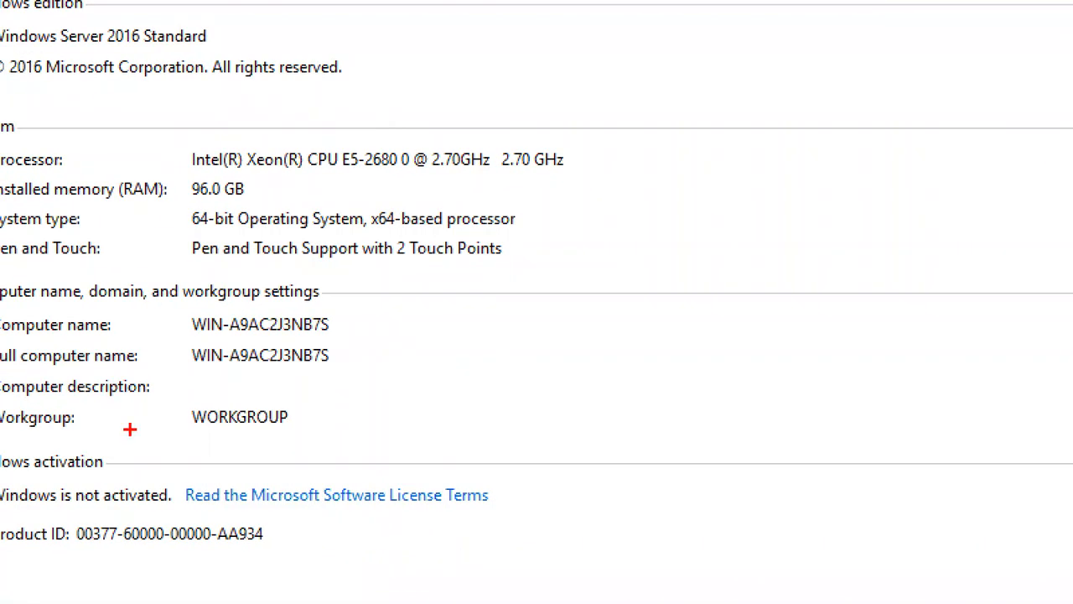
{"action": "left_click_drag", "start_coordinate": [165, 407], "coordinate": [317, 432]}
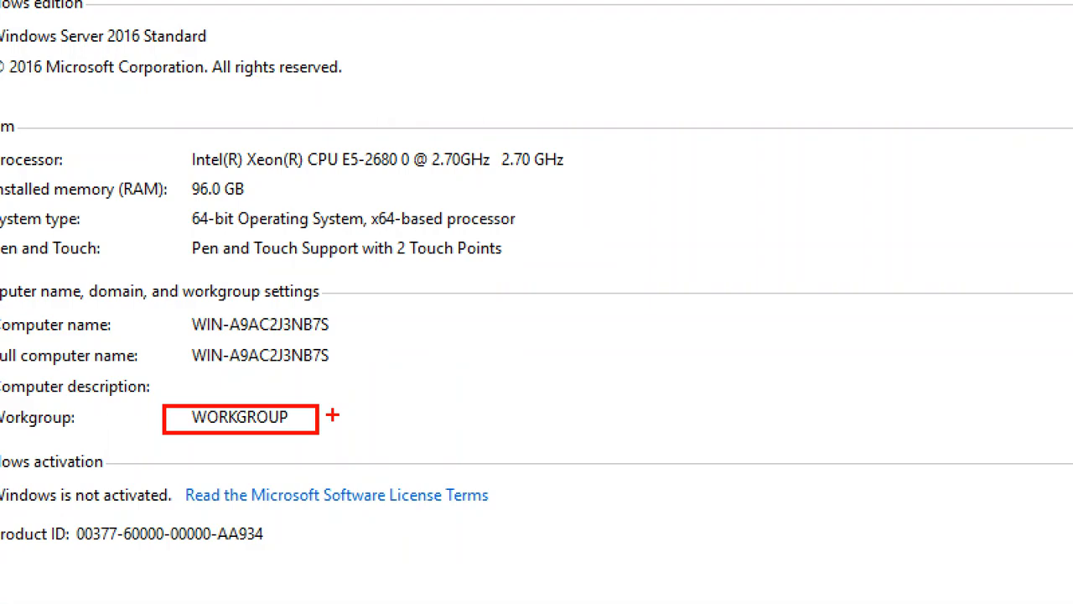
{"action": "left_click", "coordinate": [995, 7]}
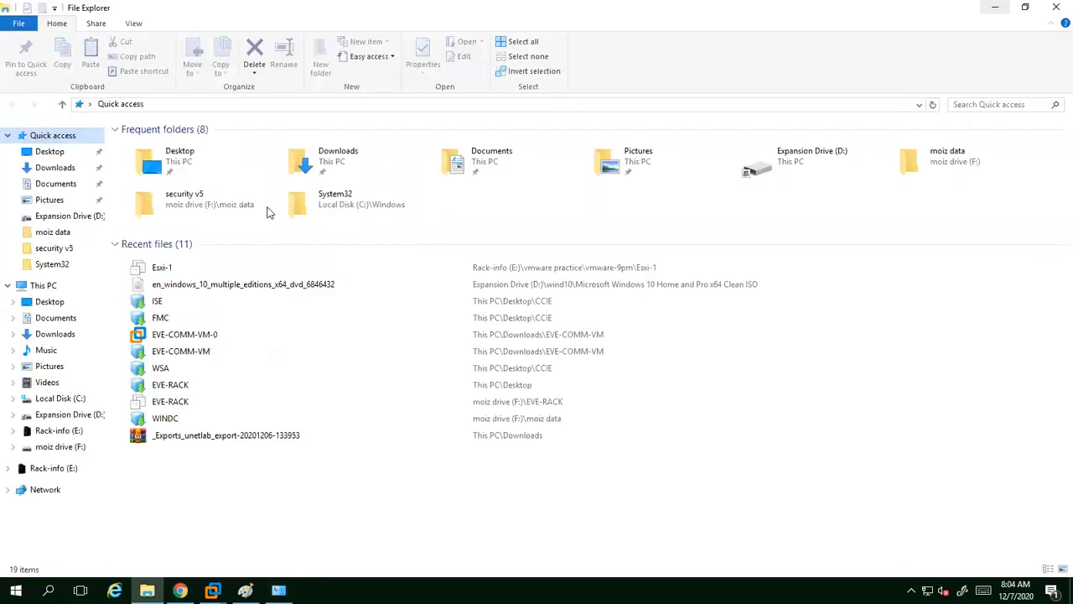
Step: Return to Chrome, box the DNS_PROBE_FINISHED_NXDOMAIN error, and bring up the Run dialog
{"action": "left_click", "coordinate": [181, 591]}
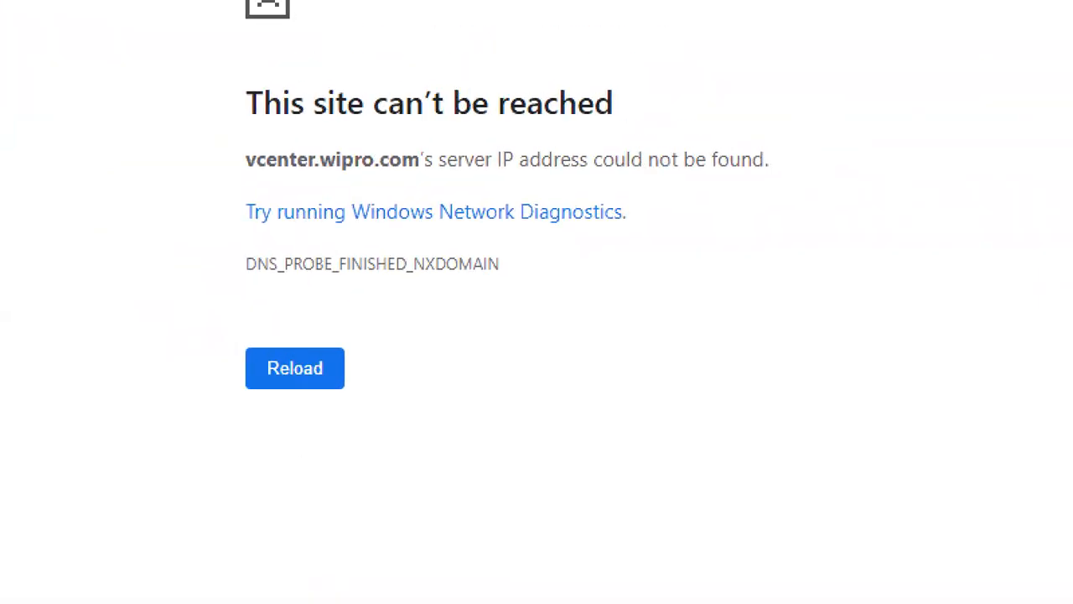
{"action": "mouse_move", "coordinate": [197, 235]}
{"action": "left_mouse_down"}
{"action": "mouse_move", "coordinate": [364, 311]}
{"action": "mouse_move", "coordinate": [502, 309]}
{"action": "left_mouse_up"}
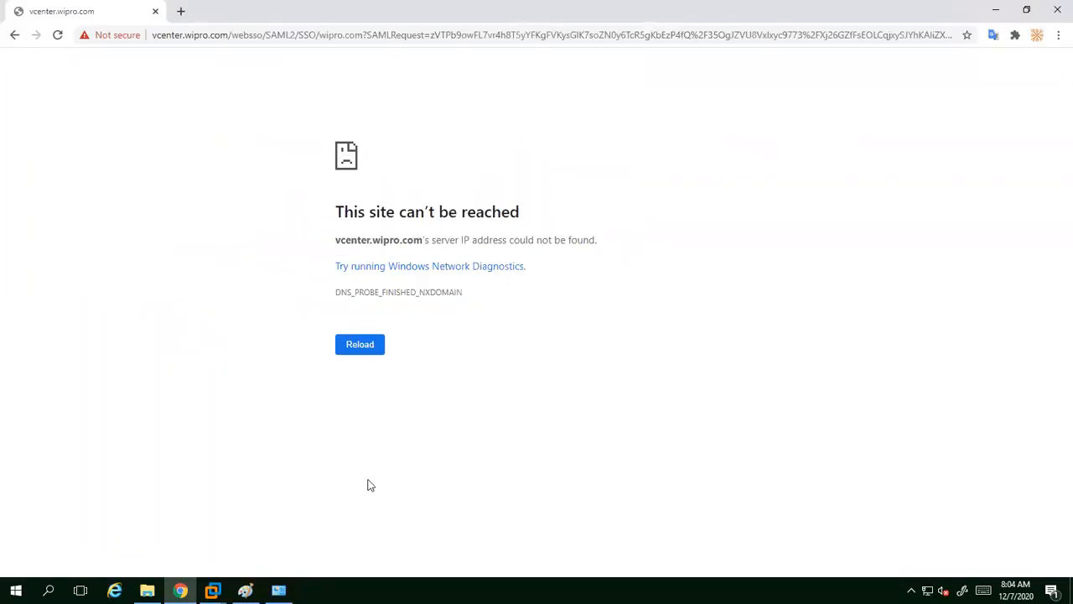
{"action": "mouse_move", "coordinate": [212, 591]}
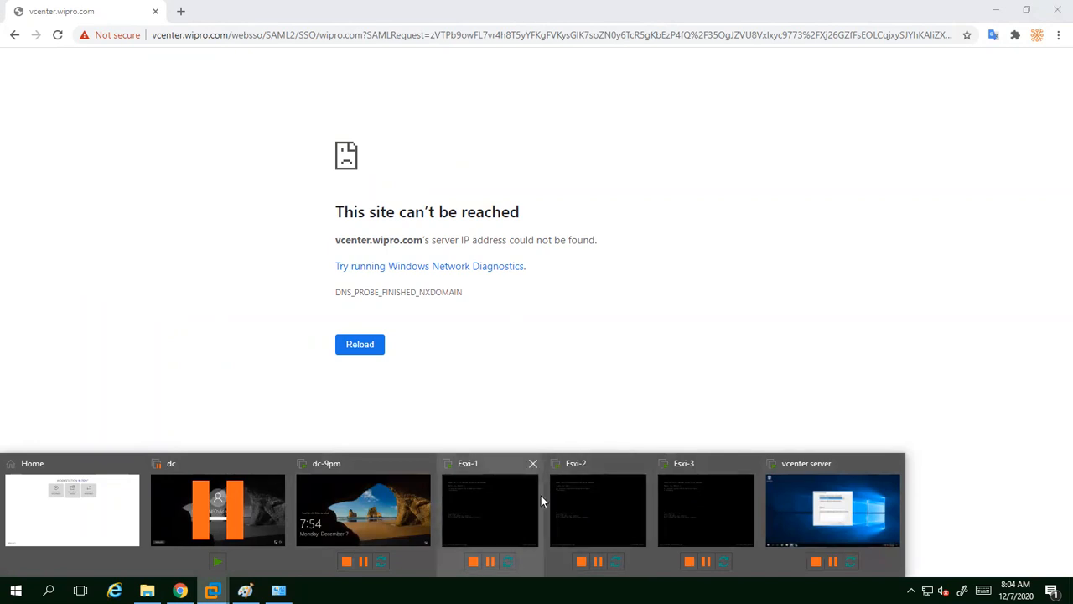
{"action": "left_click", "coordinate": [617, 388]}
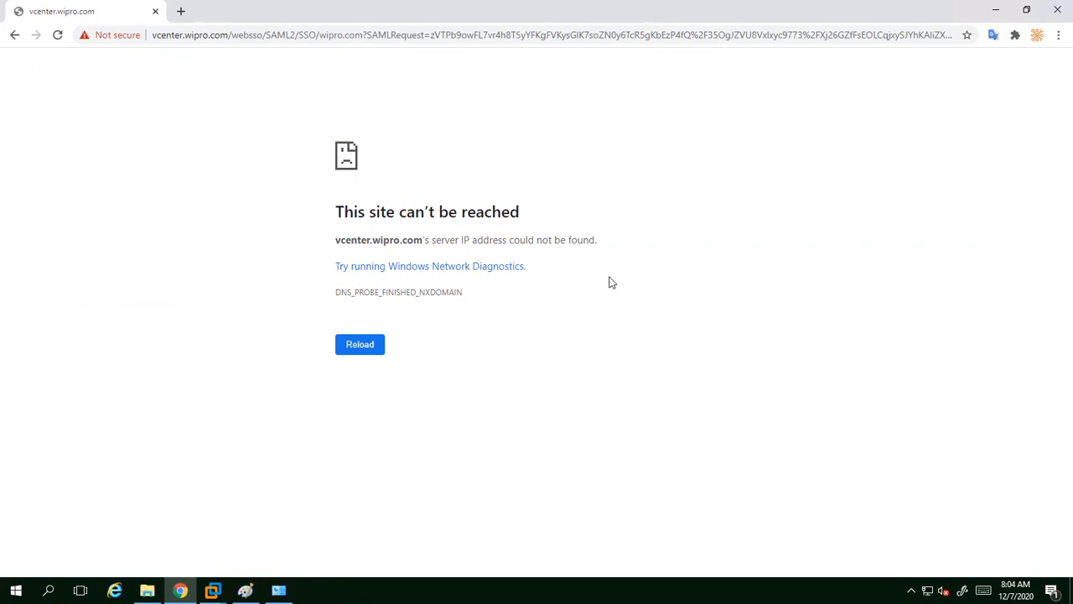
{"action": "key", "text": "super+r"}
Step: Run ncpa.cpl, maximize Network Connections, and highlight Ethernet, Ethernet 2 and the VMnet1/VMnet2/VMnet8 adapters
{"action": "type", "text": "ncpa.p"}
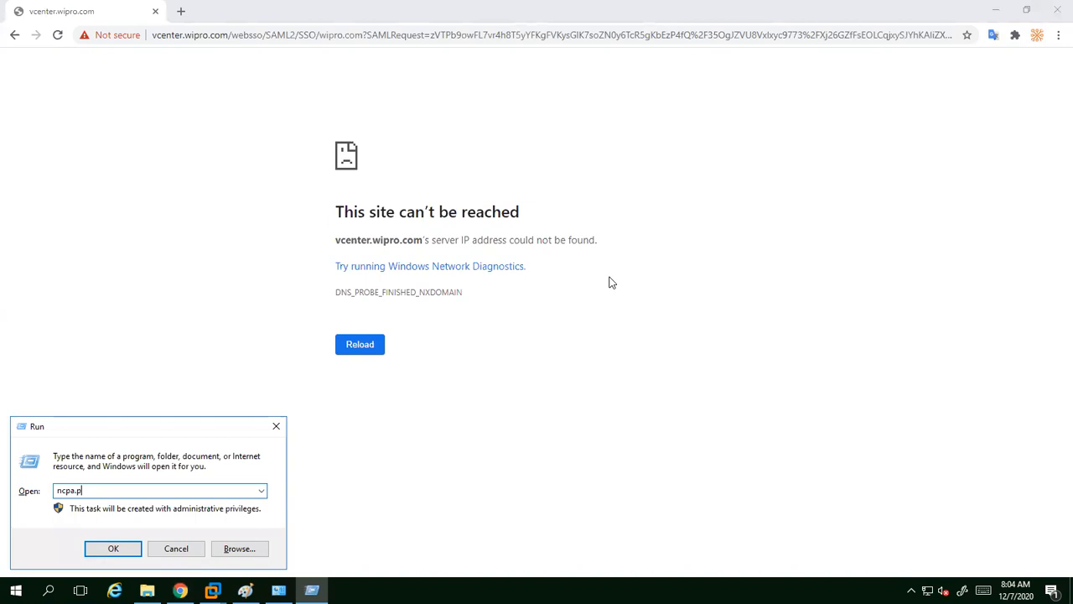
{"action": "key", "text": "BackSpace"}
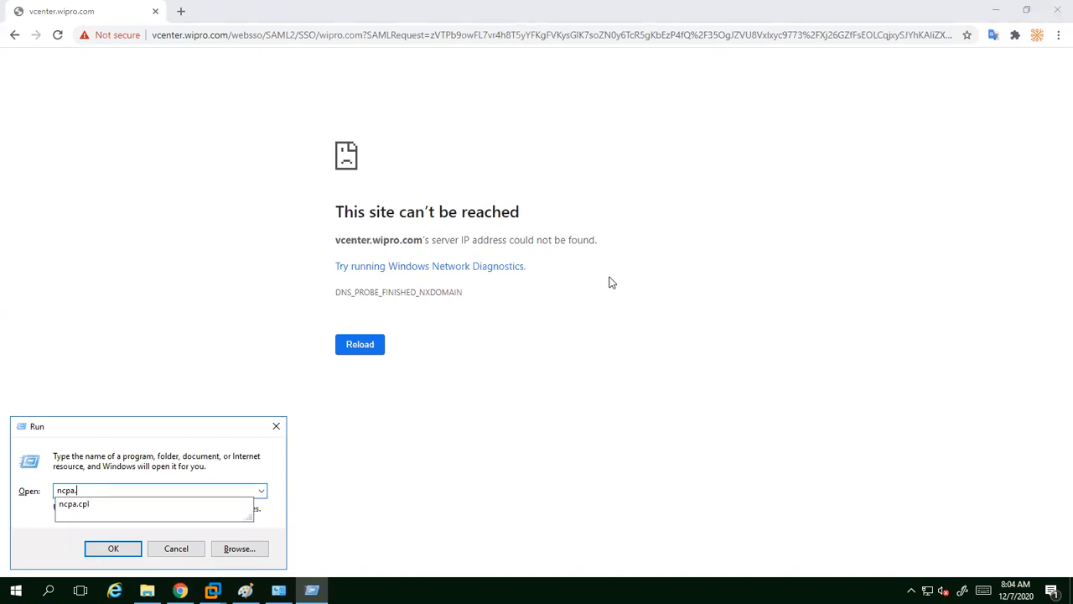
{"action": "type", "text": "cpl"}
{"action": "key", "text": "Return"}
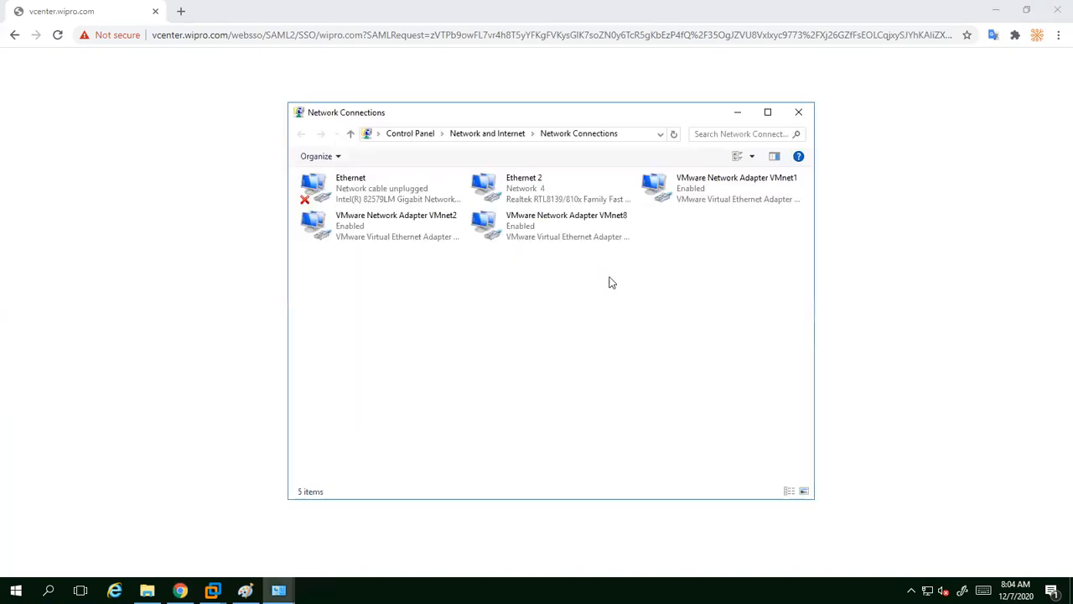
{"action": "left_click", "coordinate": [766, 113]}
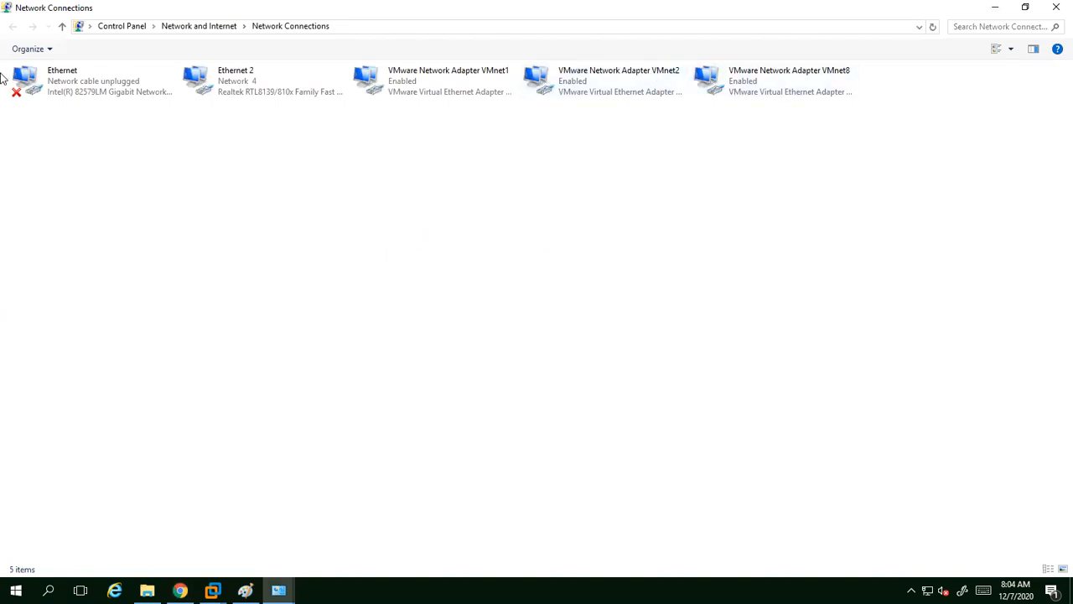
{"action": "left_click_drag", "start_coordinate": [1, 65], "coordinate": [252, 94]}
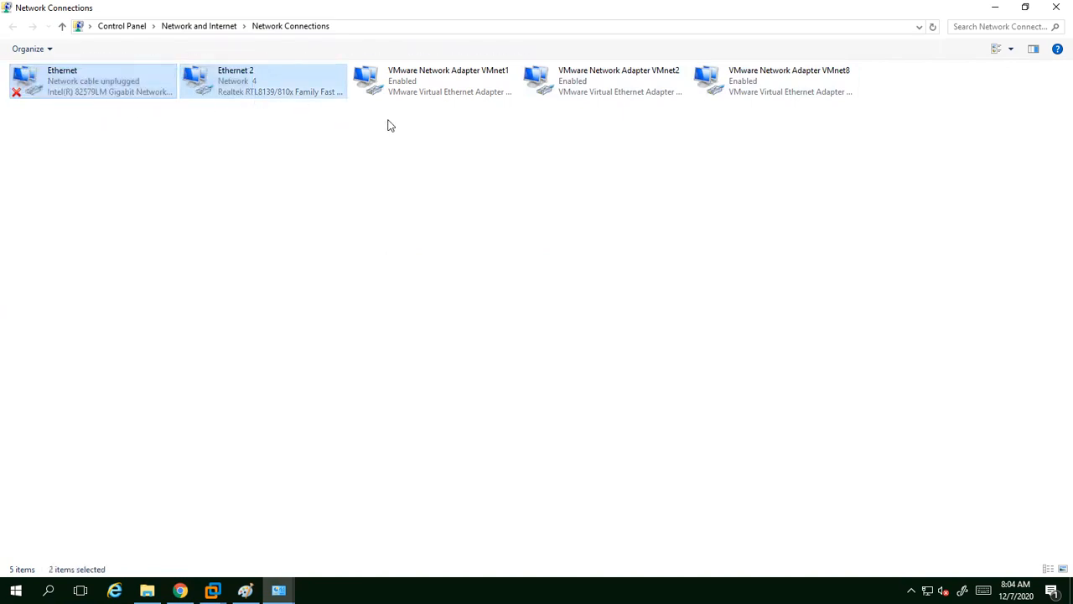
{"action": "left_click_drag", "start_coordinate": [400, 124], "coordinate": [856, 69]}
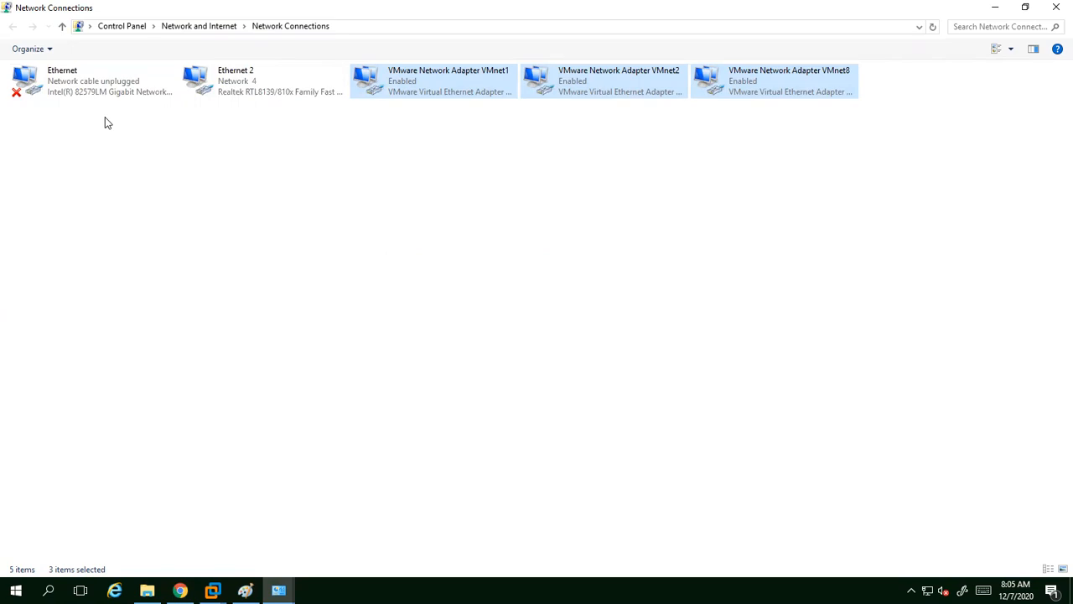
Step: Review Ethernet 2's static IPv4 (172.16.0.251, 255.255.0.0, gateway/DNS 172.16.1.1) and cancel unchanged
{"action": "right_click", "coordinate": [229, 75]}
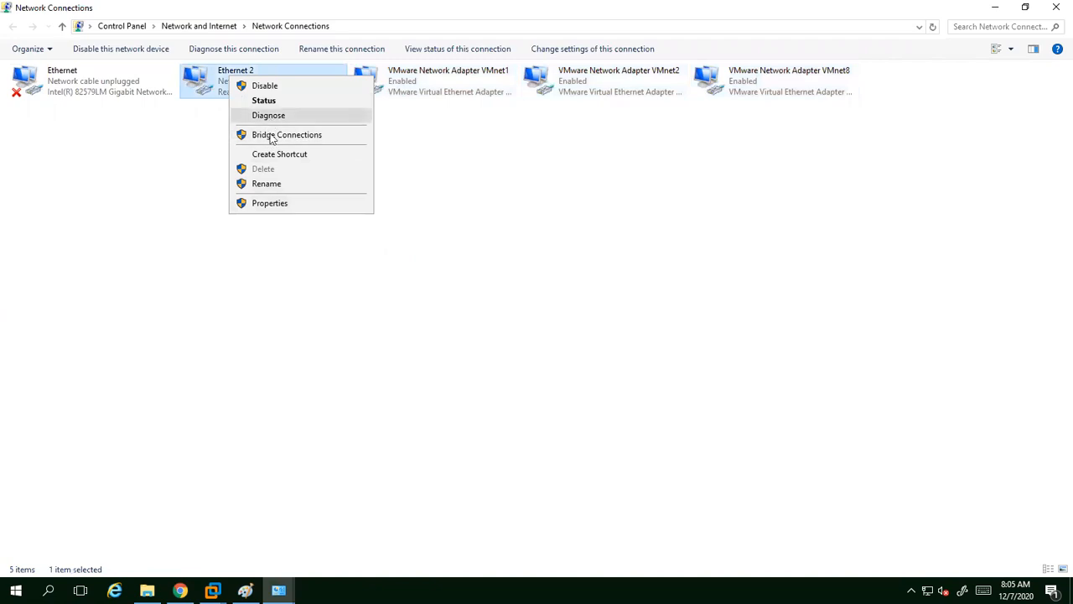
{"action": "left_click", "coordinate": [271, 202]}
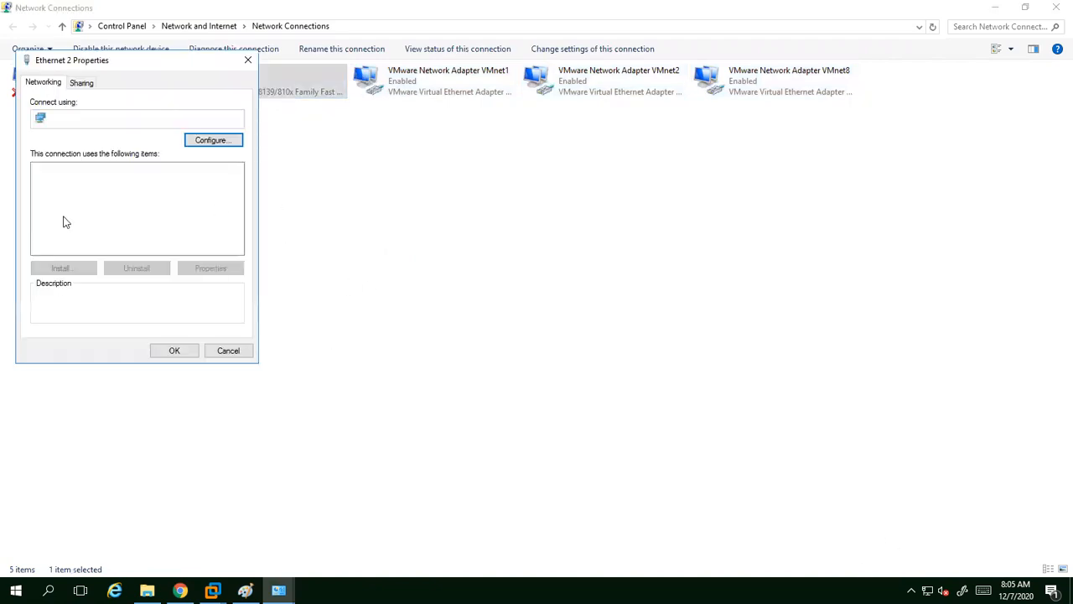
{"action": "left_click", "coordinate": [149, 237]}
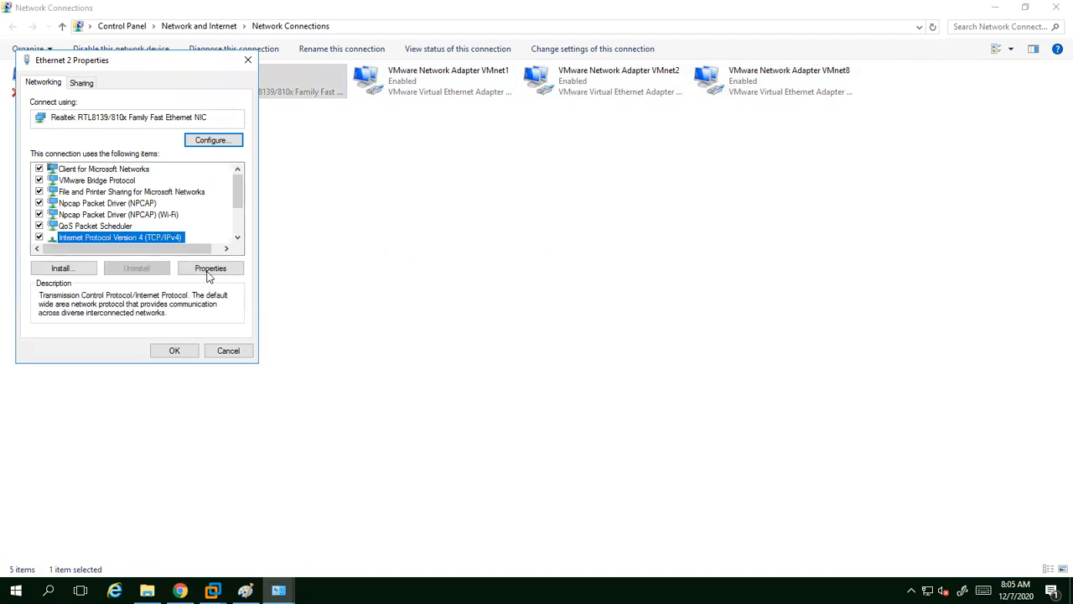
{"action": "left_click", "coordinate": [210, 269]}
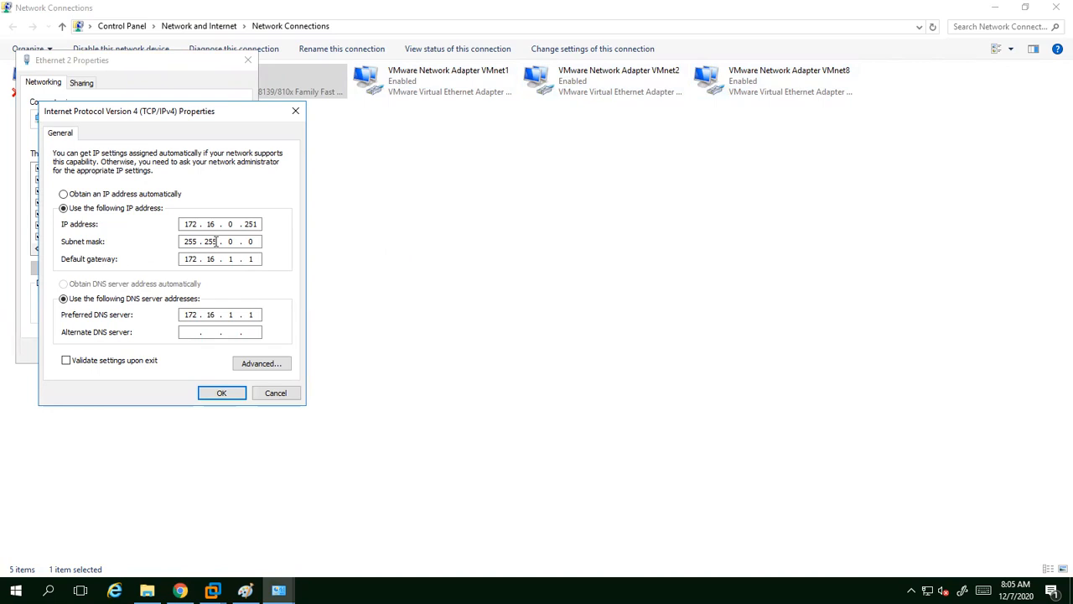
{"action": "left_click", "coordinate": [264, 395]}
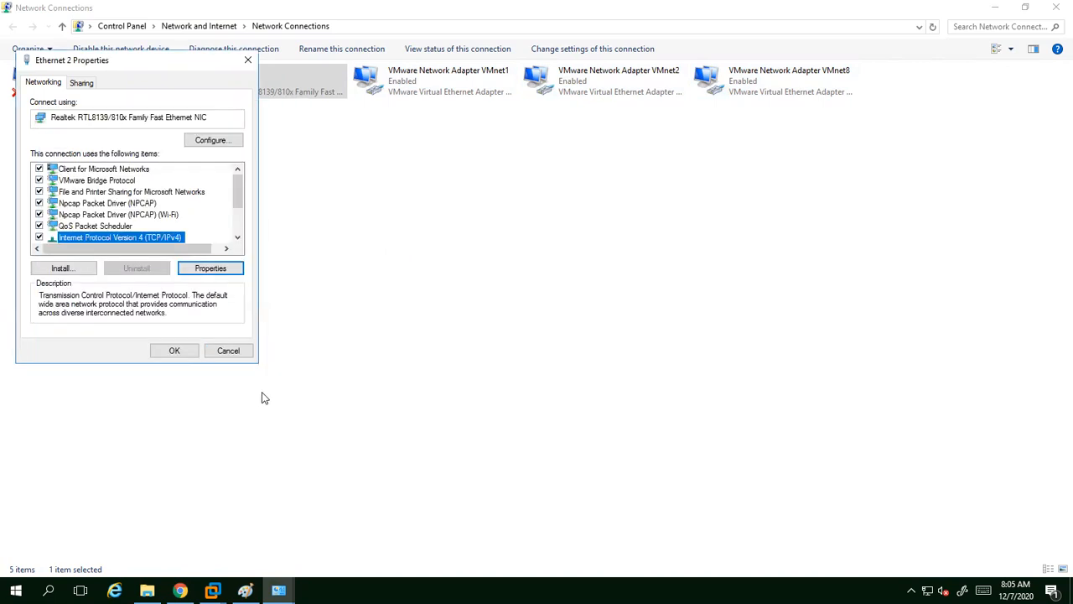
{"action": "left_click", "coordinate": [233, 352]}
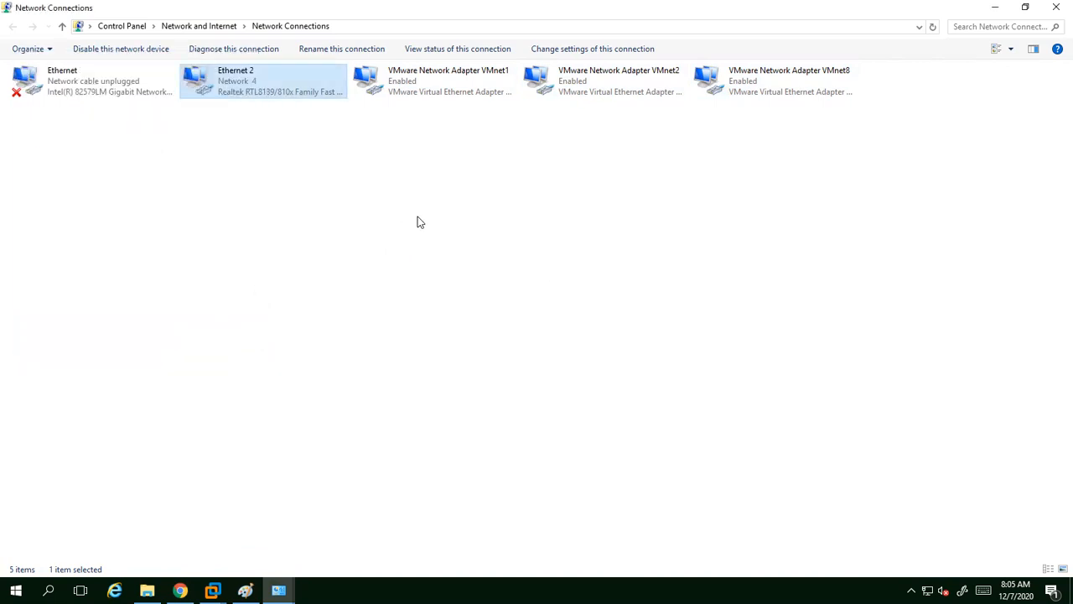
Step: Check the vcenter server VM's network adapter is on NAT, cancel the settings, and minimize VMware
{"action": "left_click", "coordinate": [997, 8]}
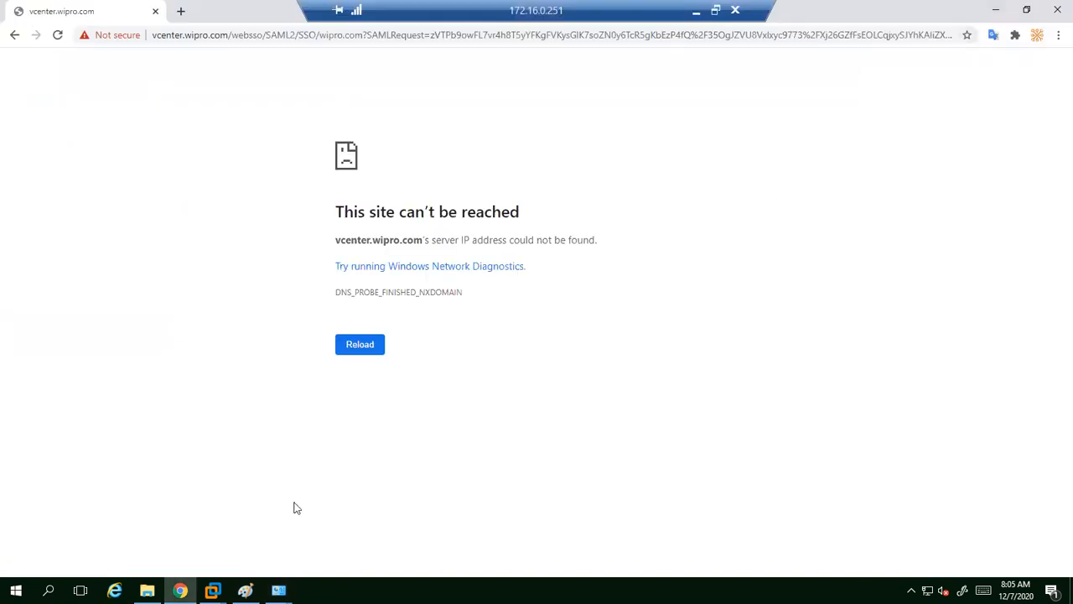
{"action": "left_click", "coordinate": [212, 590]}
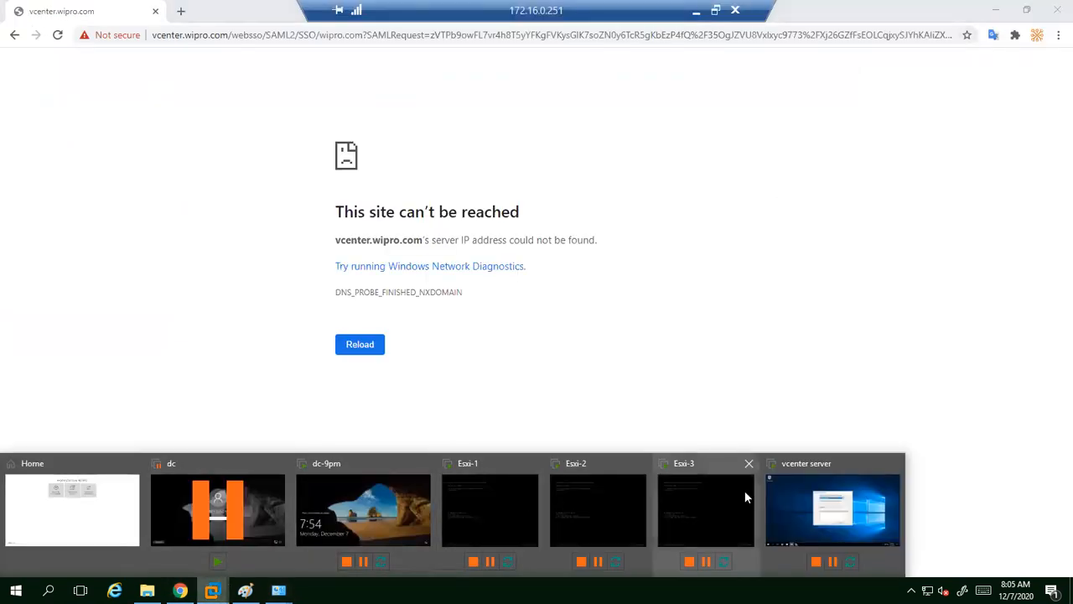
{"action": "left_click", "coordinate": [802, 492]}
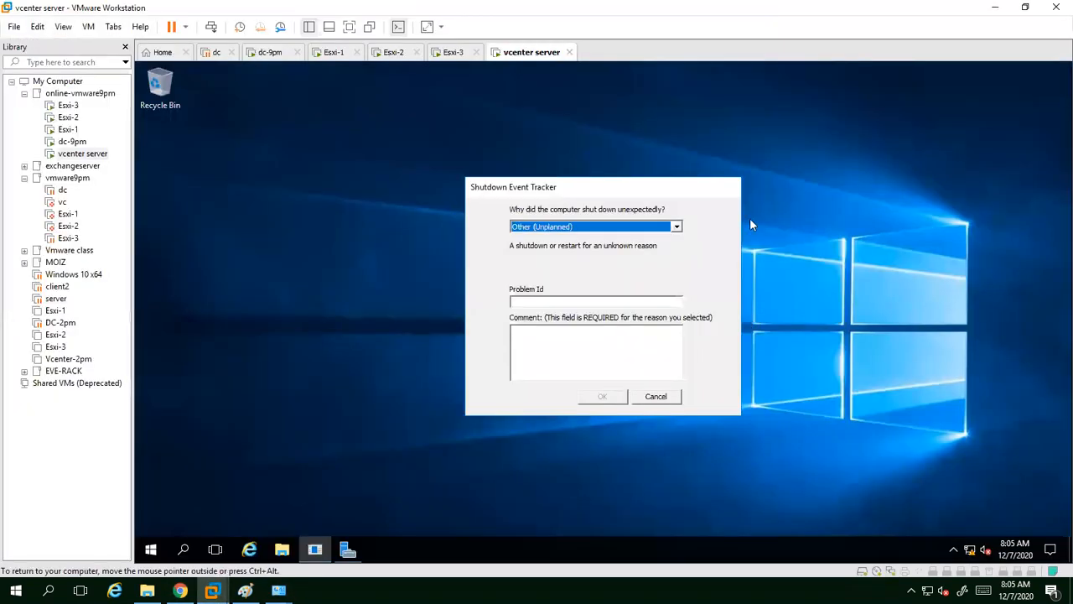
{"action": "right_click", "coordinate": [531, 55]}
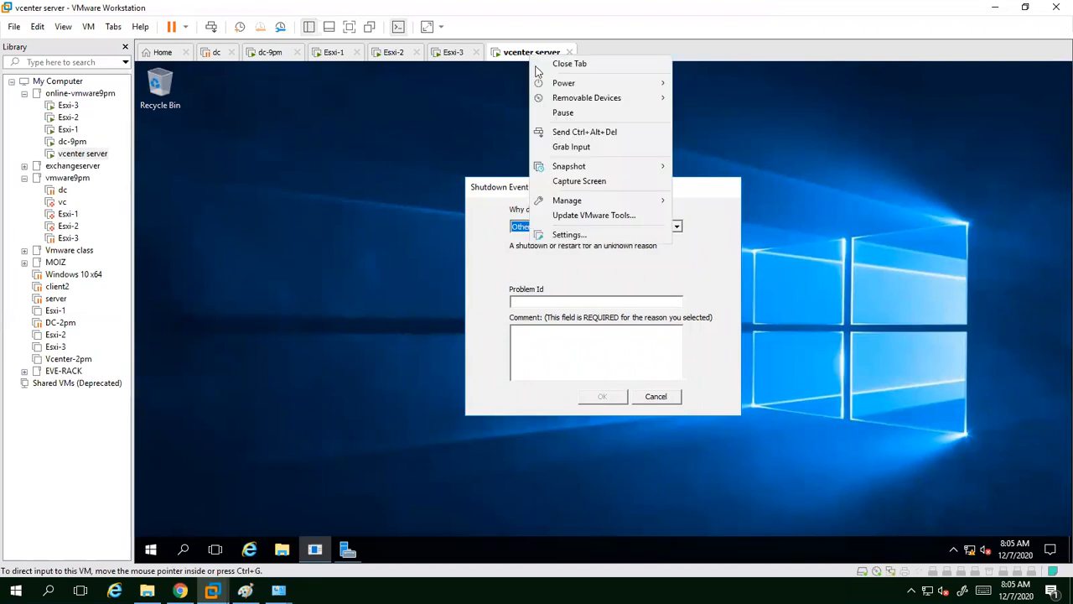
{"action": "left_click", "coordinate": [569, 234]}
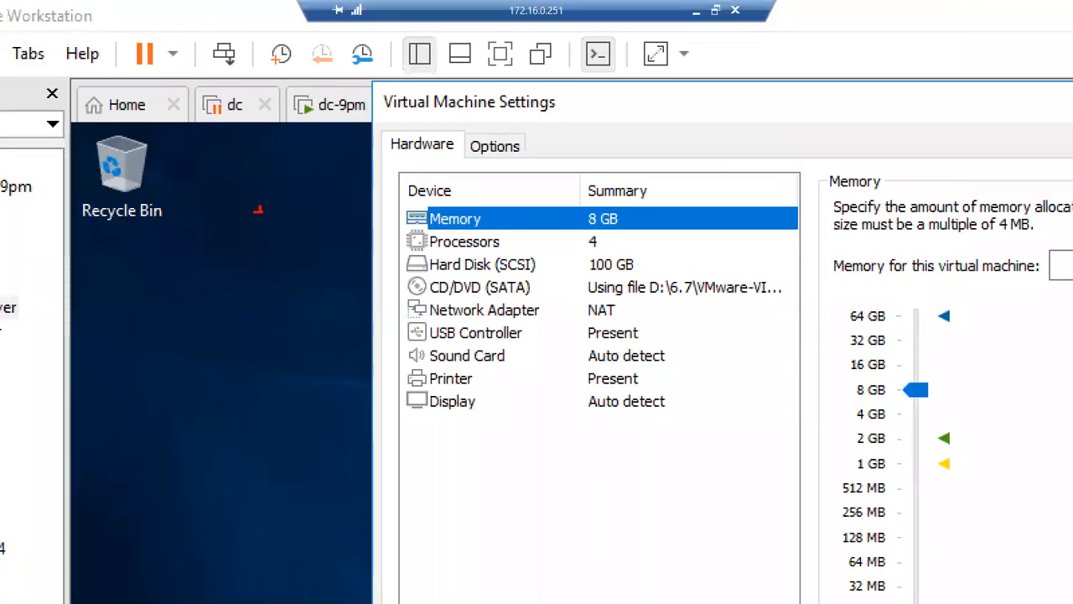
{"action": "mouse_move", "coordinate": [410, 298]}
{"action": "left_mouse_down"}
{"action": "mouse_move", "coordinate": [503, 318]}
{"action": "mouse_move", "coordinate": [654, 323]}
{"action": "left_mouse_up"}
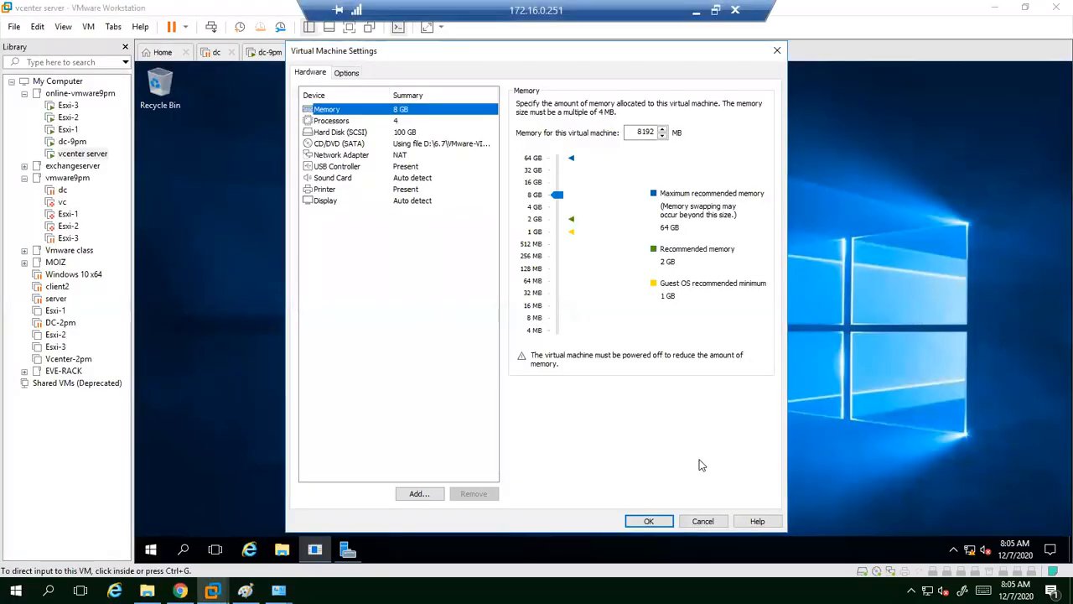
{"action": "left_click", "coordinate": [650, 520]}
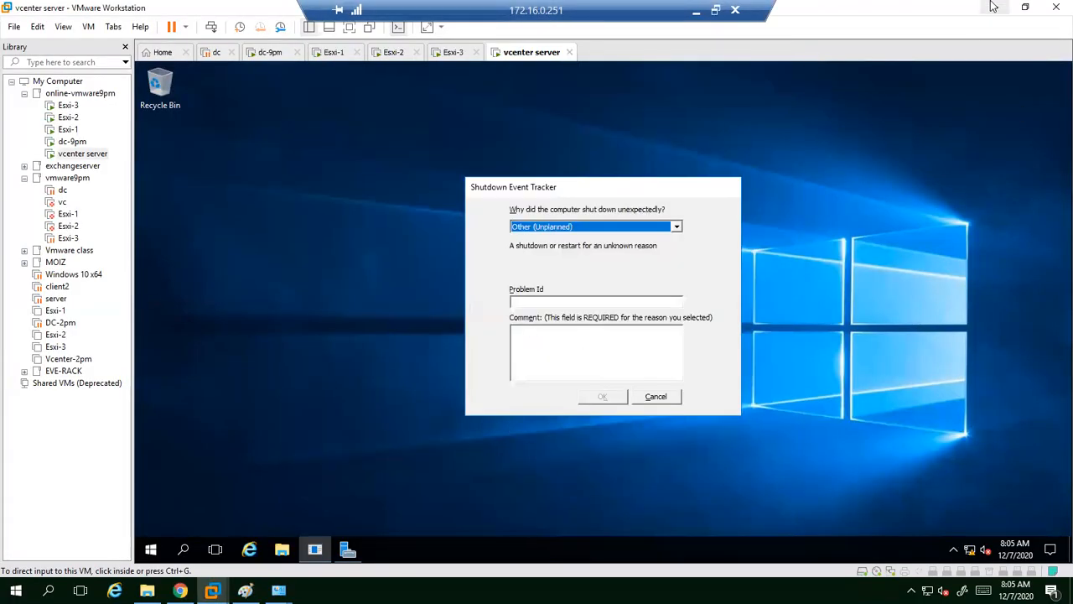
{"action": "left_click", "coordinate": [995, 8]}
{"action": "left_click", "coordinate": [279, 591]}
Step: Restore Network Connections and highlight the VMnet1, VMnet2 and VMnet8 adapters, then deselect them
{"action": "left_click", "coordinate": [331, 558]}
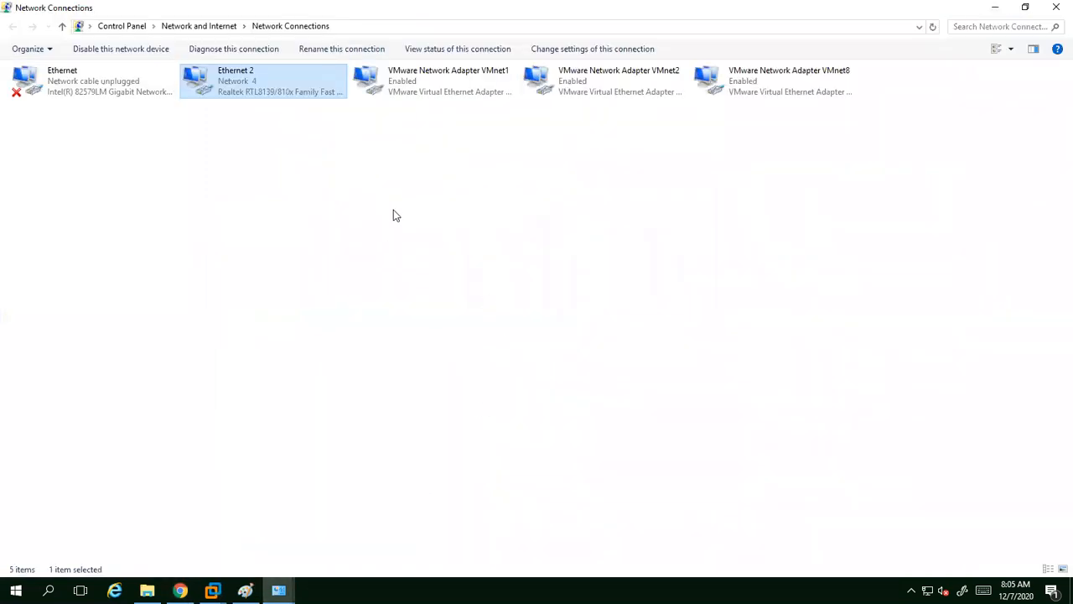
{"action": "left_click_drag", "start_coordinate": [406, 134], "coordinate": [792, 80]}
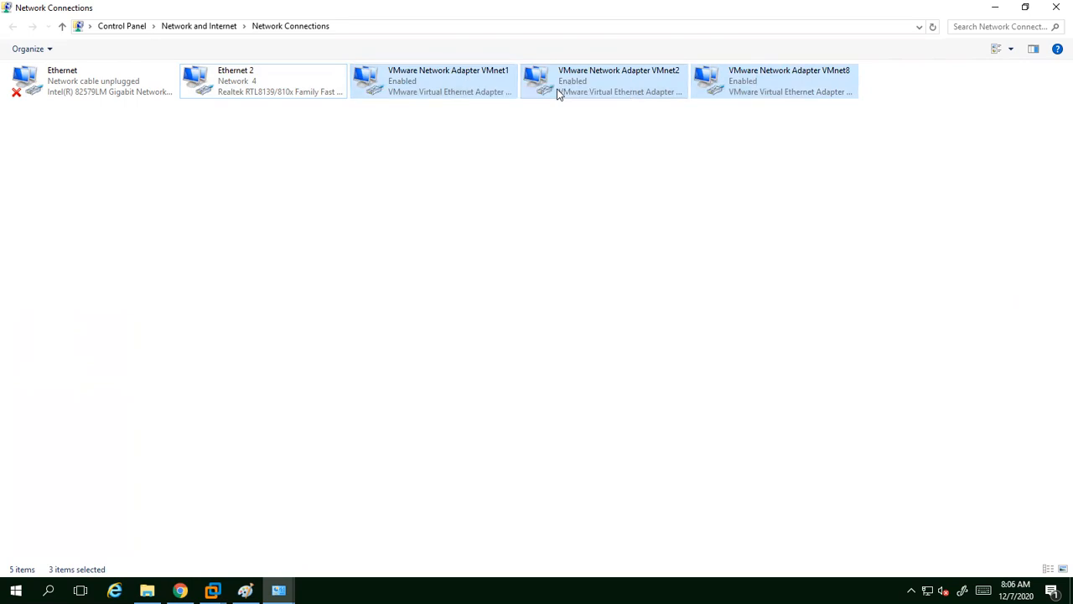
{"action": "left_click", "coordinate": [834, 139]}
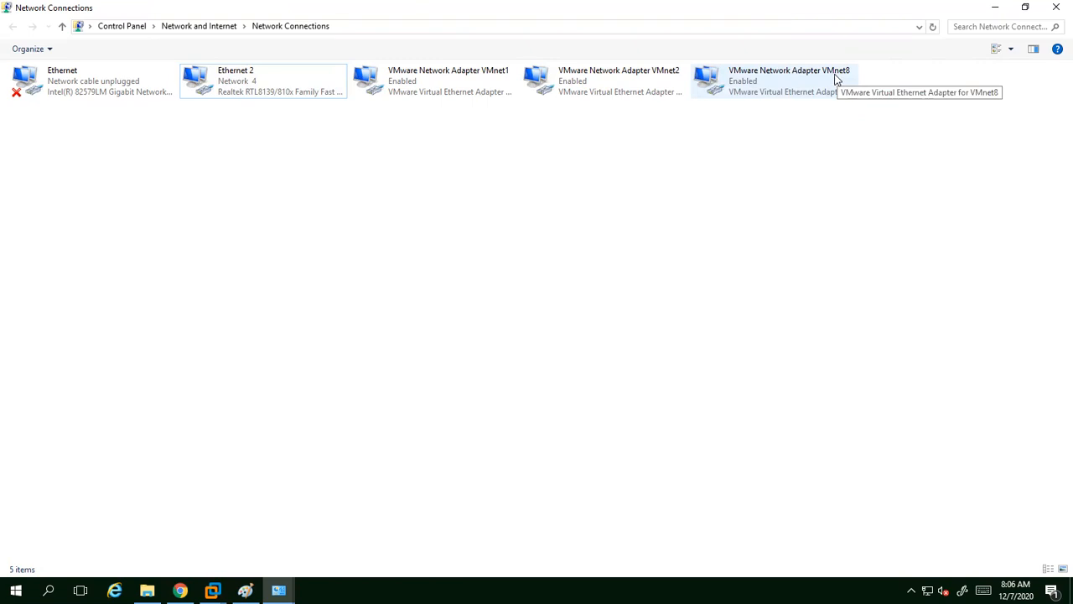
{"action": "left_click", "coordinate": [212, 591]}
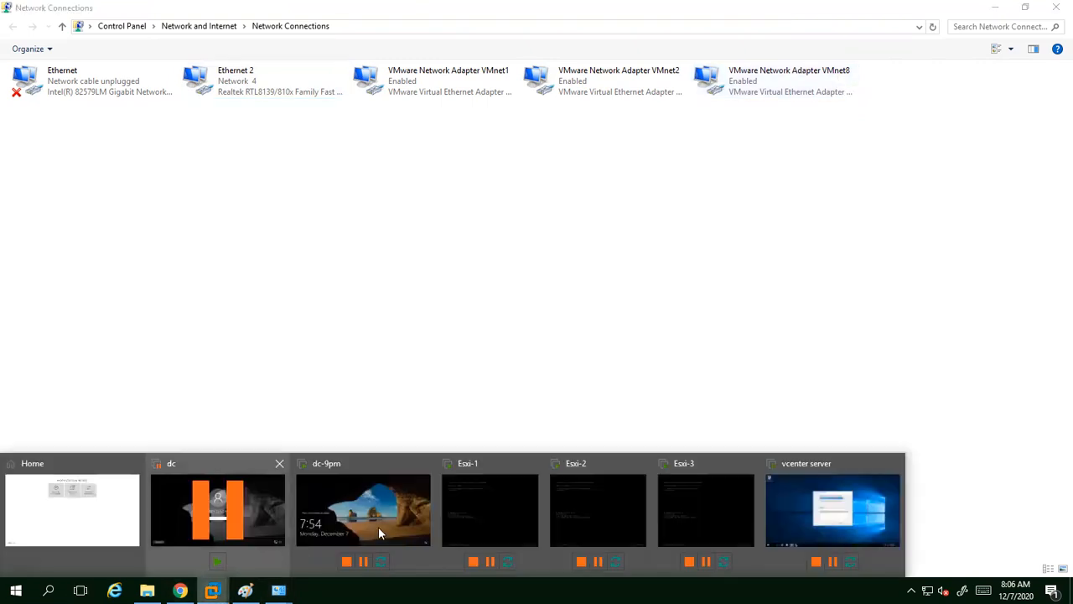
Step: From the dc-9pm VM, review VMnet0, VMnet1, RACK and VMnet8 in the Virtual Network Editor, then cancel
{"action": "left_click", "coordinate": [388, 524]}
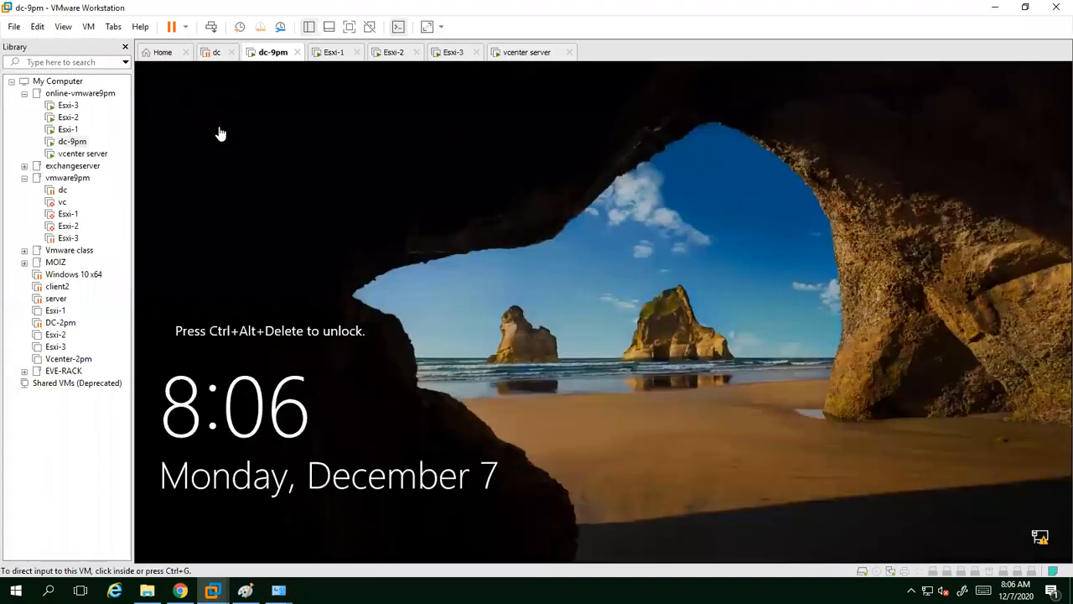
{"action": "left_click", "coordinate": [38, 27]}
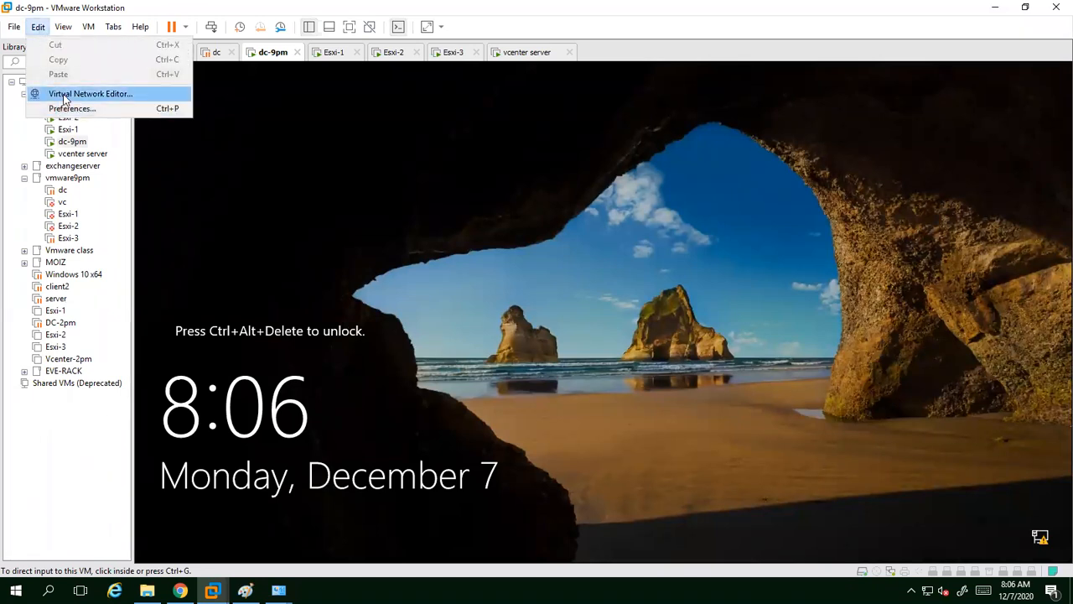
{"action": "left_click", "coordinate": [64, 97]}
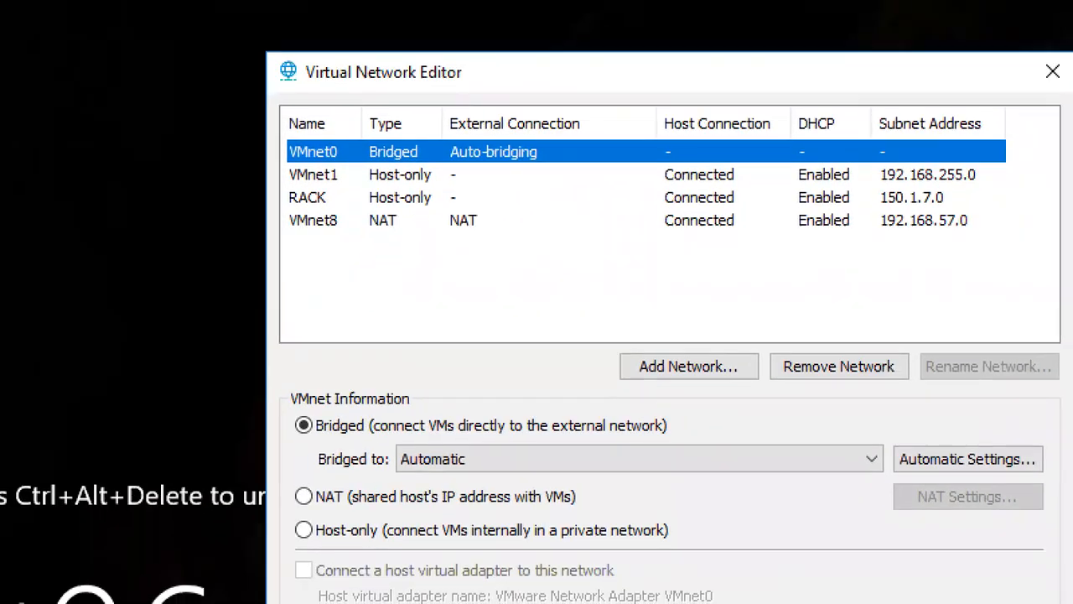
{"action": "left_click", "coordinate": [423, 214]}
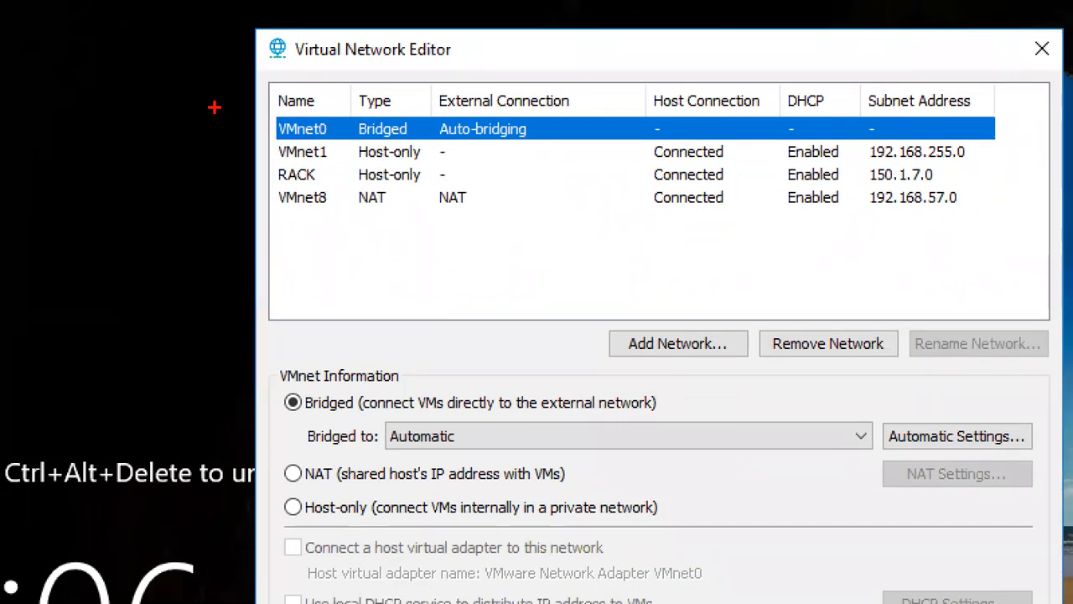
{"action": "left_click_drag", "start_coordinate": [305, 141], "coordinate": [416, 114]}
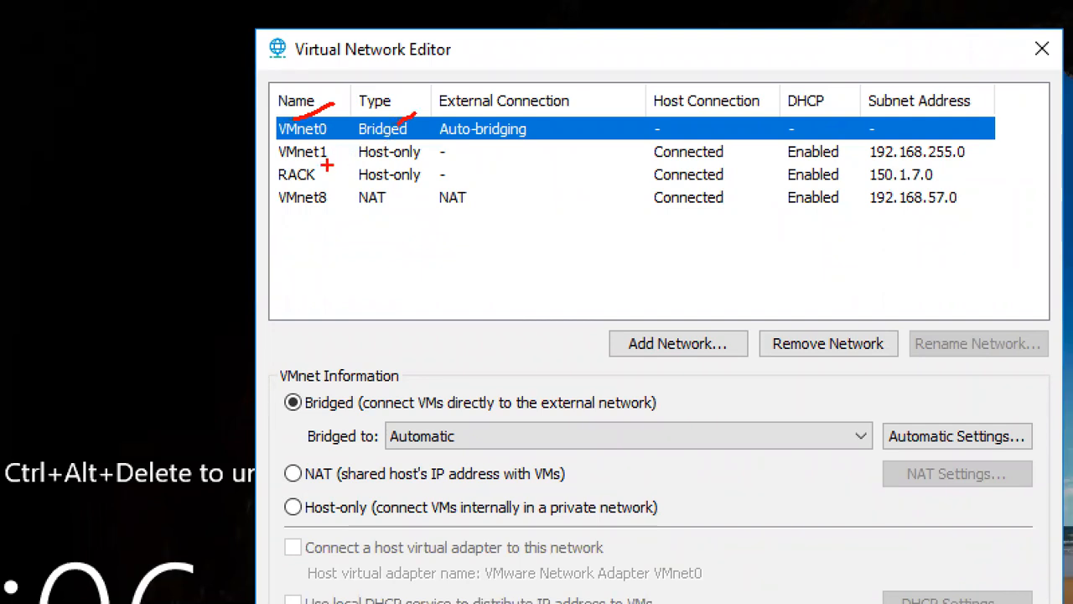
{"action": "left_click_drag", "start_coordinate": [359, 160], "coordinate": [390, 156]}
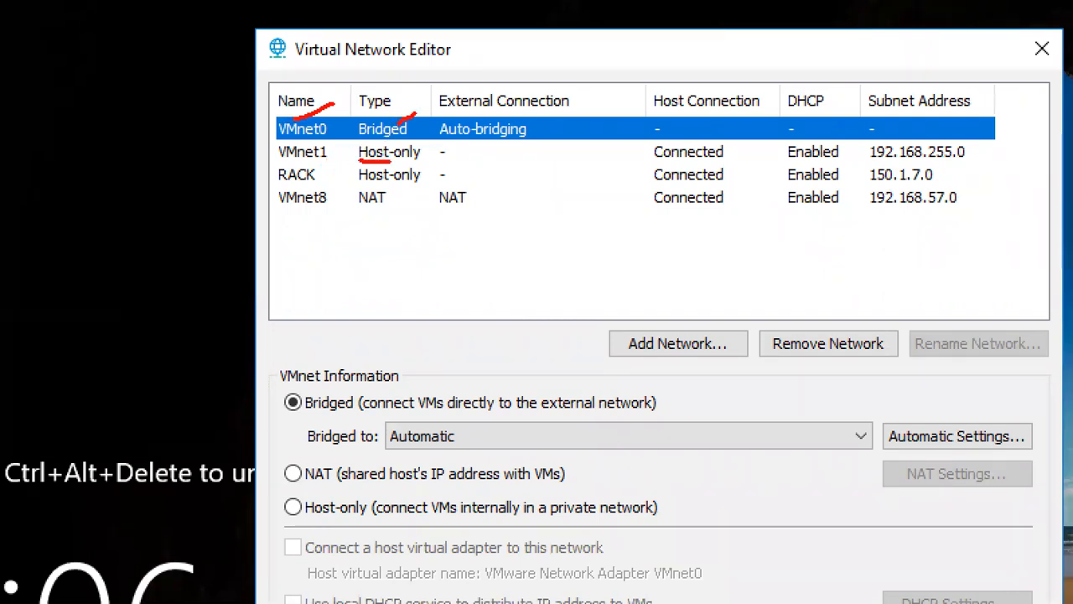
{"action": "left_click_drag", "start_coordinate": [326, 177], "coordinate": [338, 176]}
{"action": "mouse_move", "coordinate": [258, 175]}
{"action": "left_mouse_down"}
{"action": "mouse_move", "coordinate": [269, 175]}
{"action": "mouse_move", "coordinate": [263, 189]}
{"action": "mouse_move", "coordinate": [305, 210]}
{"action": "mouse_move", "coordinate": [393, 217]}
{"action": "left_mouse_up"}
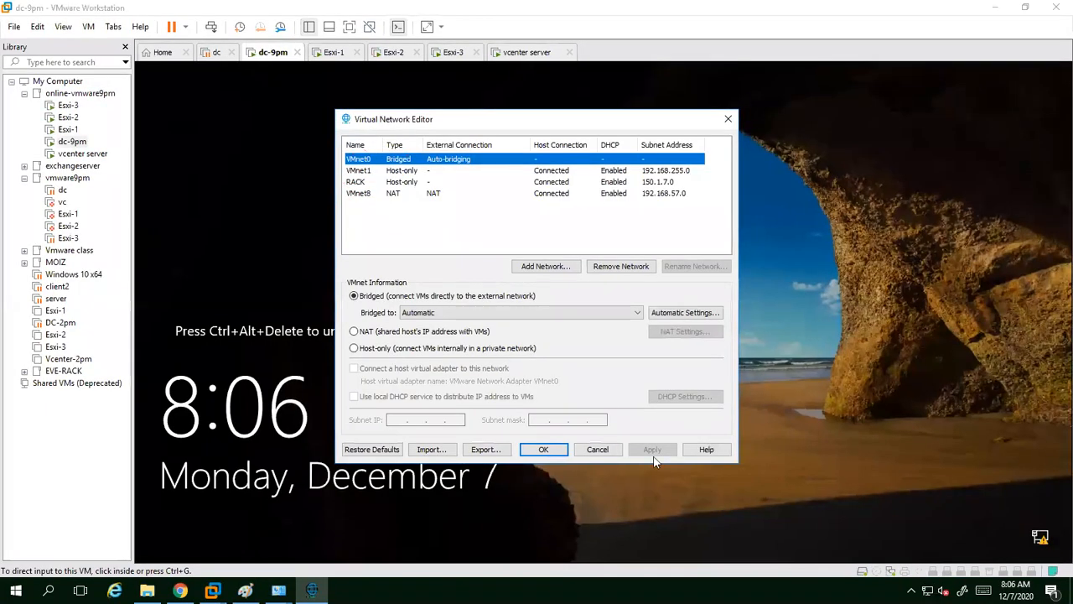
{"action": "left_click", "coordinate": [581, 448]}
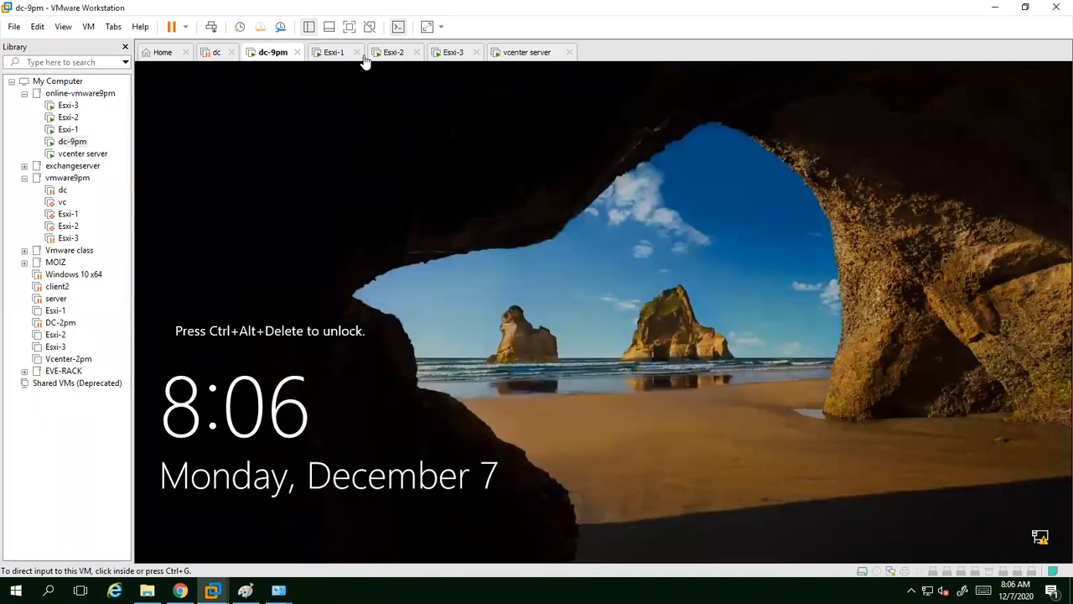
Step: Recheck the vcenter server VM's NAT adapter, cancel, dismiss the Shutdown Event Tracker, and minimize VMware
{"action": "right_click", "coordinate": [526, 52]}
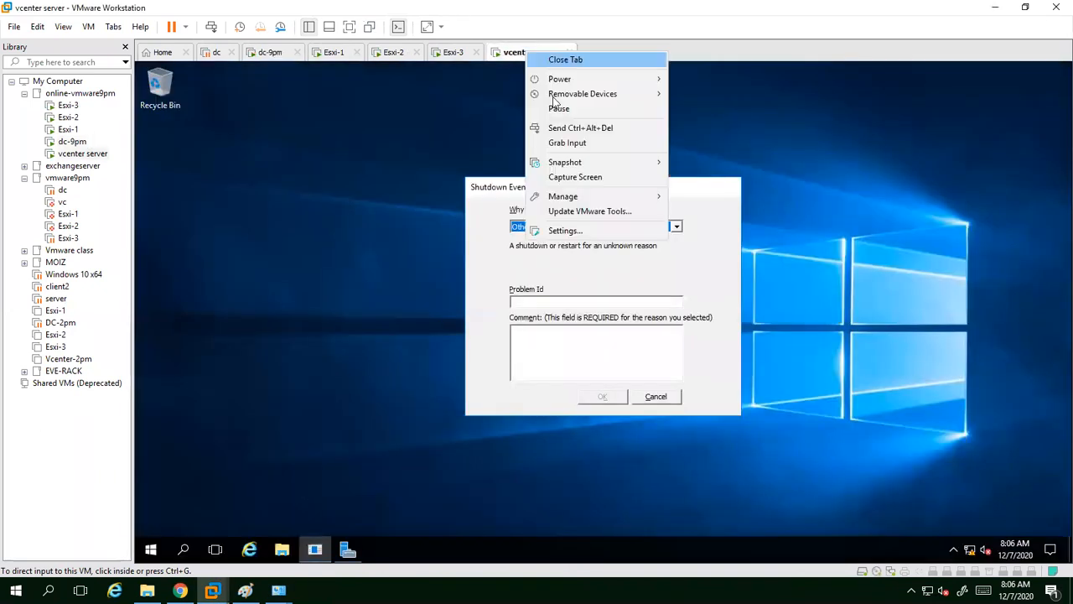
{"action": "left_click", "coordinate": [574, 231]}
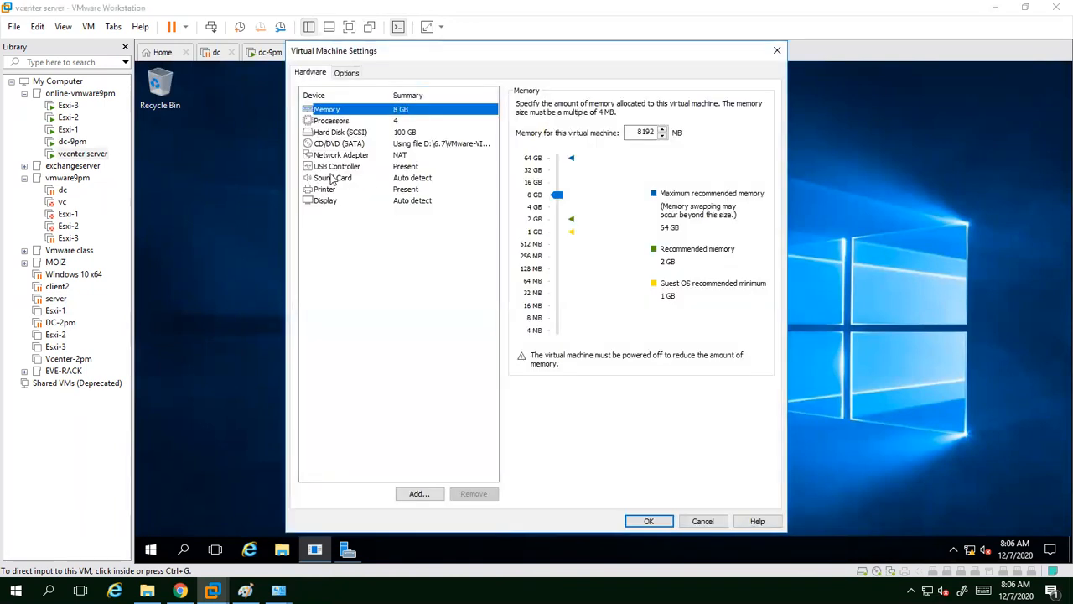
{"action": "left_click", "coordinate": [348, 157]}
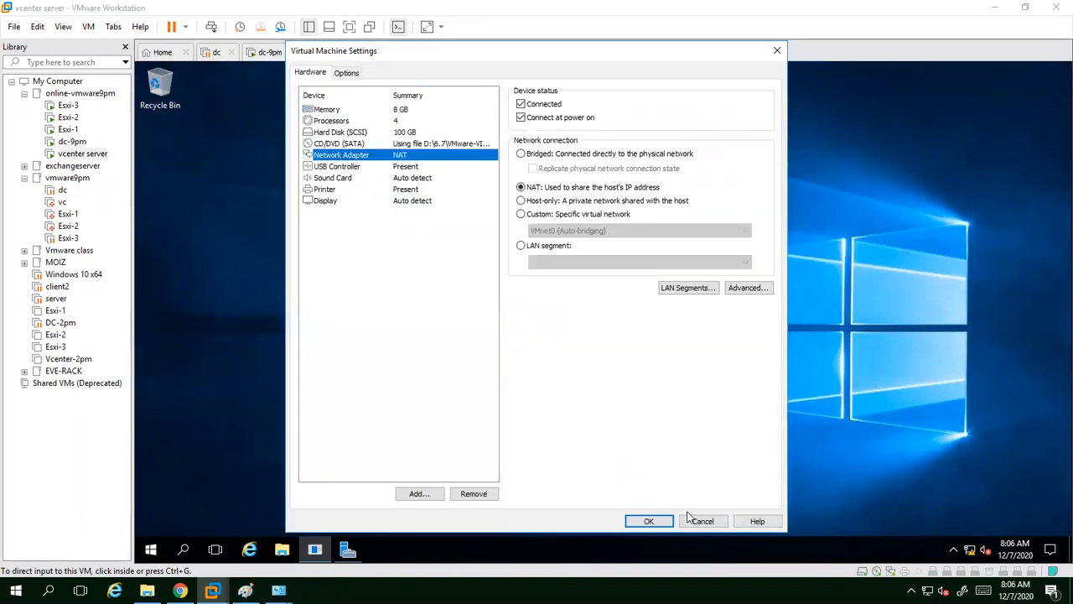
{"action": "left_click", "coordinate": [690, 520]}
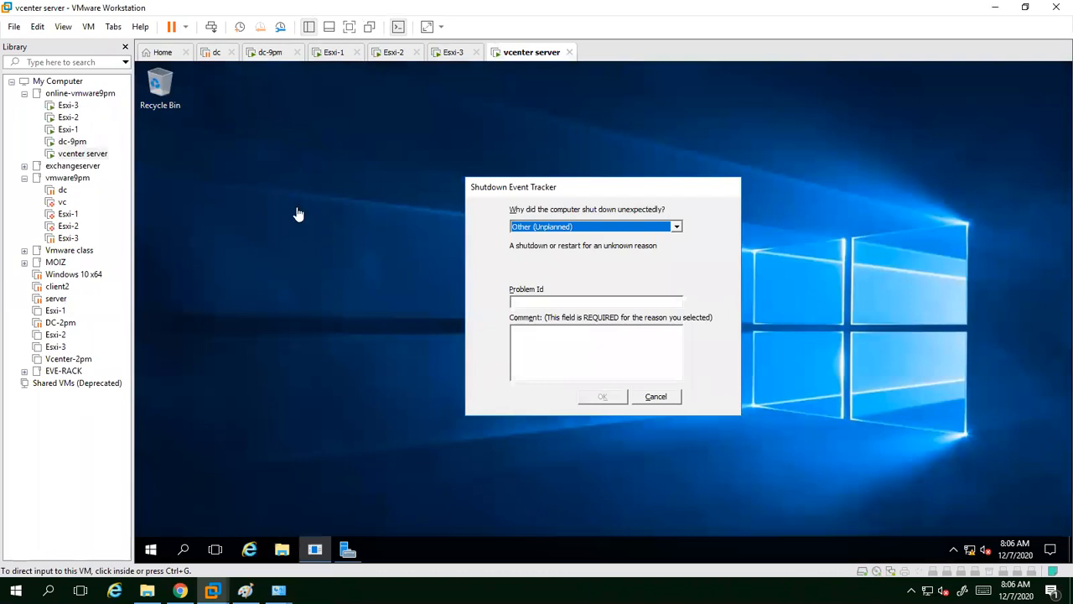
{"action": "left_click", "coordinate": [659, 398]}
{"action": "left_click", "coordinate": [995, 7]}
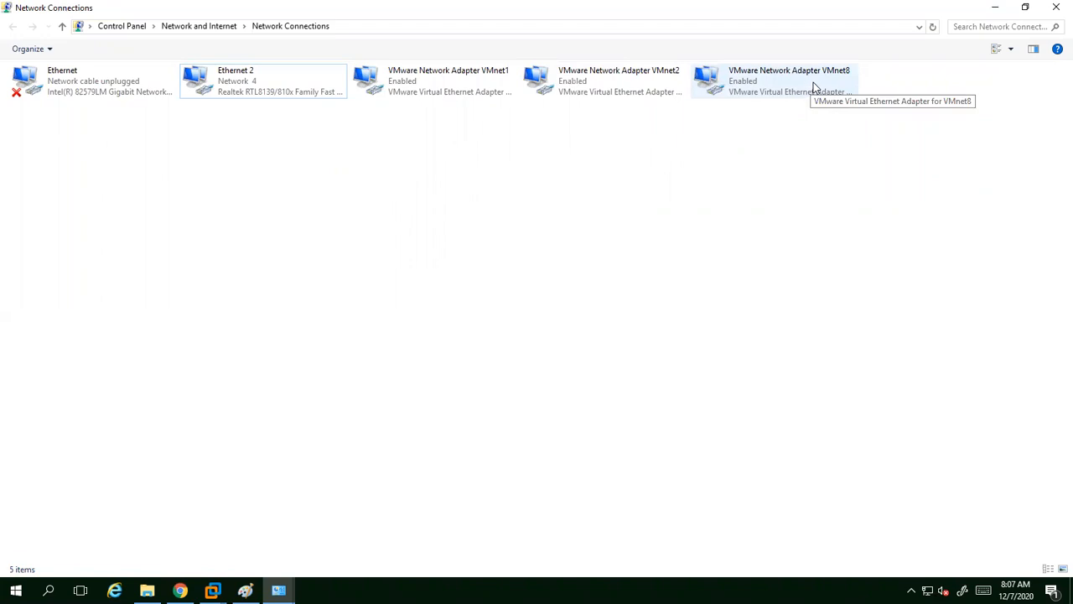
Step: Switch back to the vcenter server VM and open its network adapter settings
{"action": "left_click", "coordinate": [278, 590]}
{"action": "left_click", "coordinate": [350, 549]}
{"action": "left_click", "coordinate": [212, 591]}
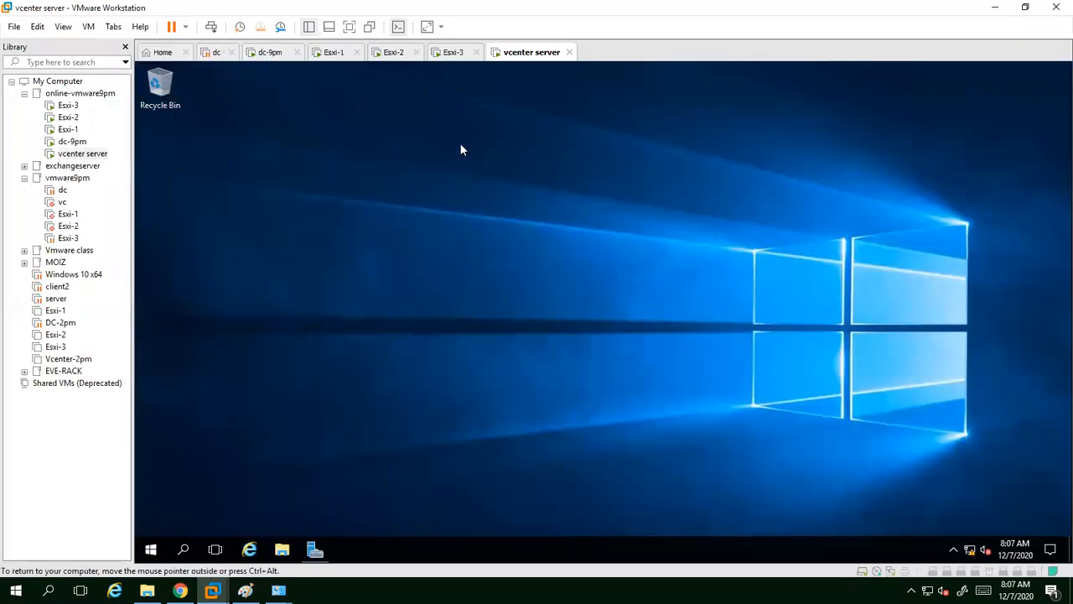
{"action": "right_click", "coordinate": [529, 53]}
{"action": "left_click", "coordinate": [545, 239]}
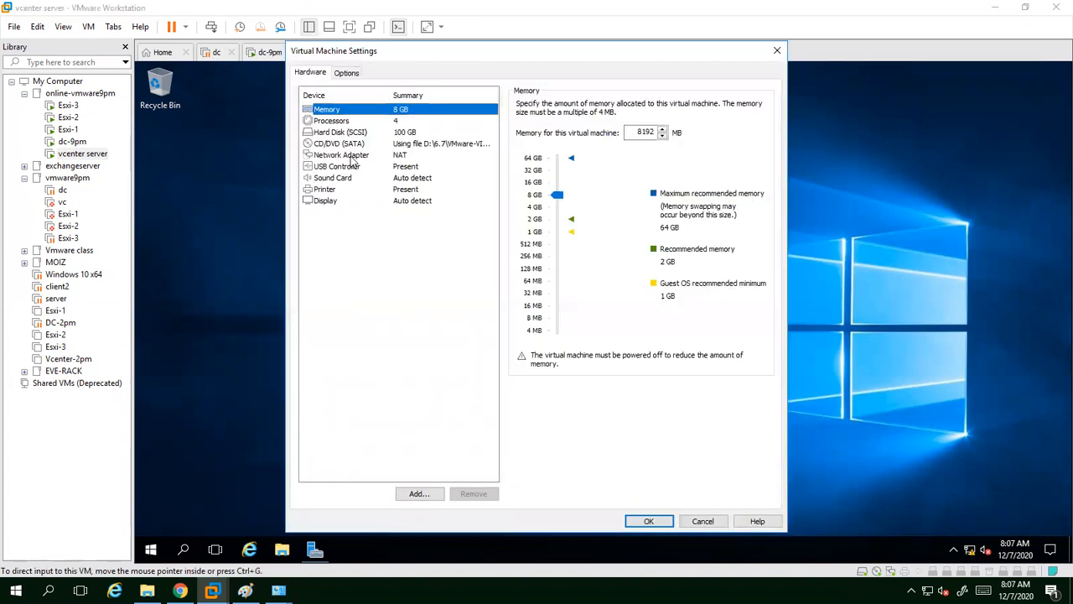
{"action": "left_click", "coordinate": [352, 156]}
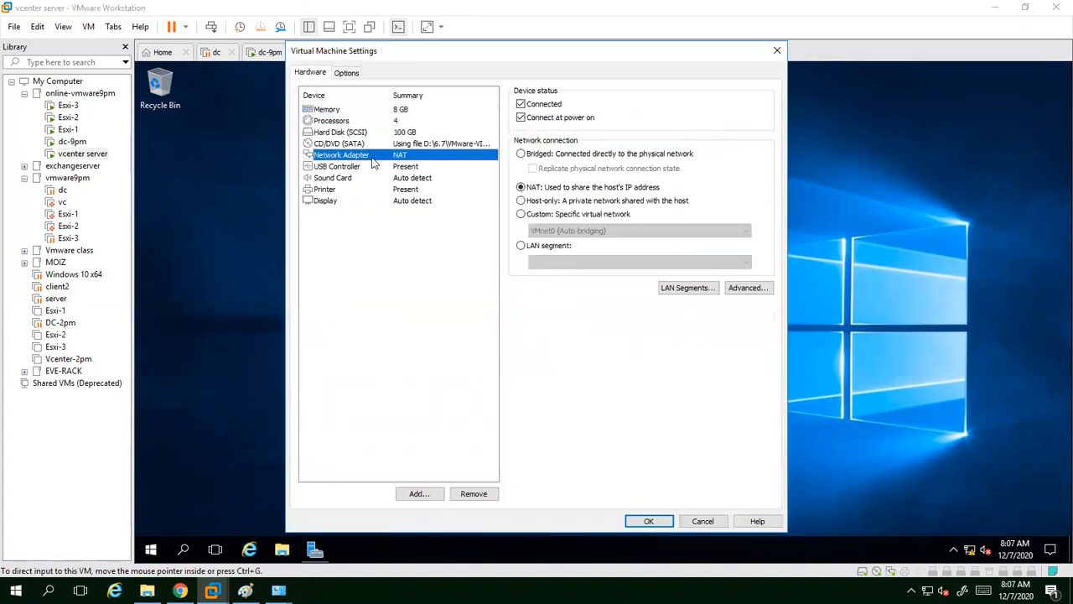
Step: Try LAN segment and Custom VMnet1 (Host-only) for the adapter, then cancel without saving
{"action": "left_click", "coordinate": [549, 215]}
{"action": "left_click", "coordinate": [557, 231]}
{"action": "left_click", "coordinate": [524, 416]}
{"action": "left_click", "coordinate": [532, 246]}
{"action": "left_click", "coordinate": [538, 217]}
{"action": "left_click", "coordinate": [542, 243]}
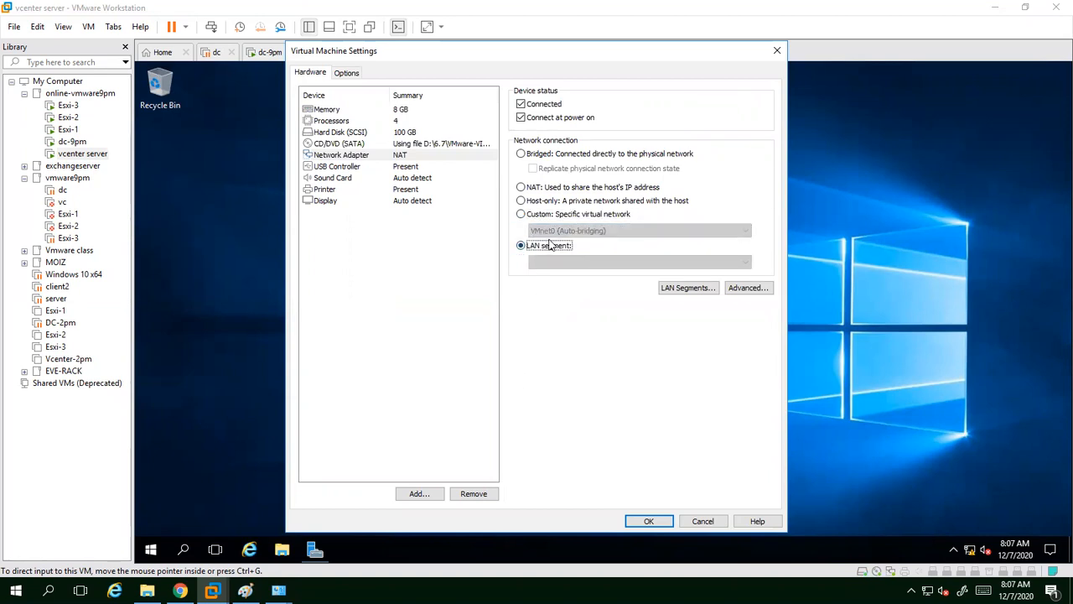
{"action": "left_click", "coordinate": [552, 219]}
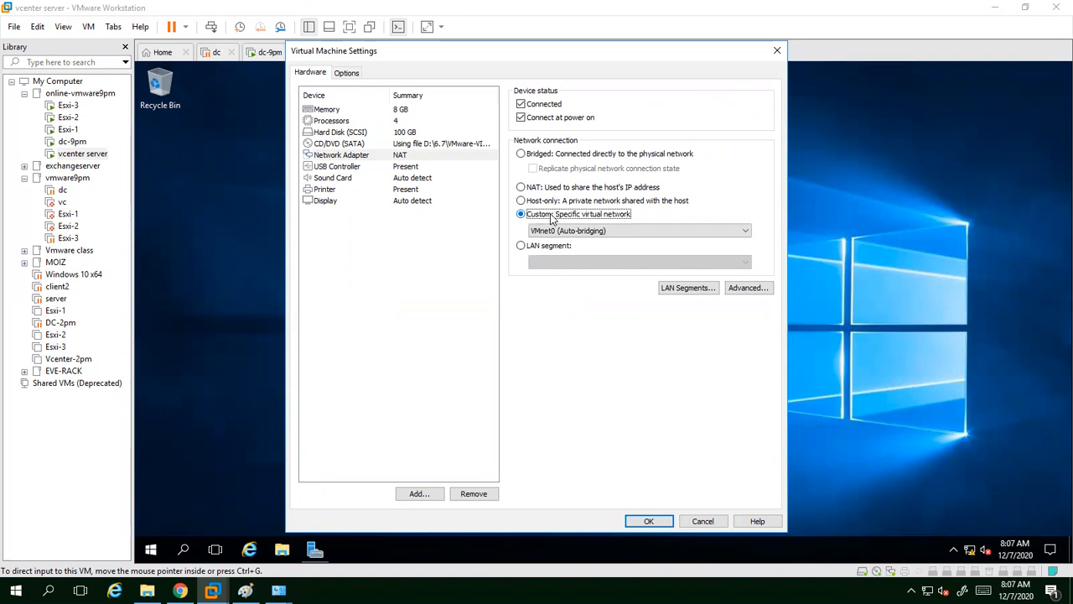
{"action": "left_click", "coordinate": [555, 230]}
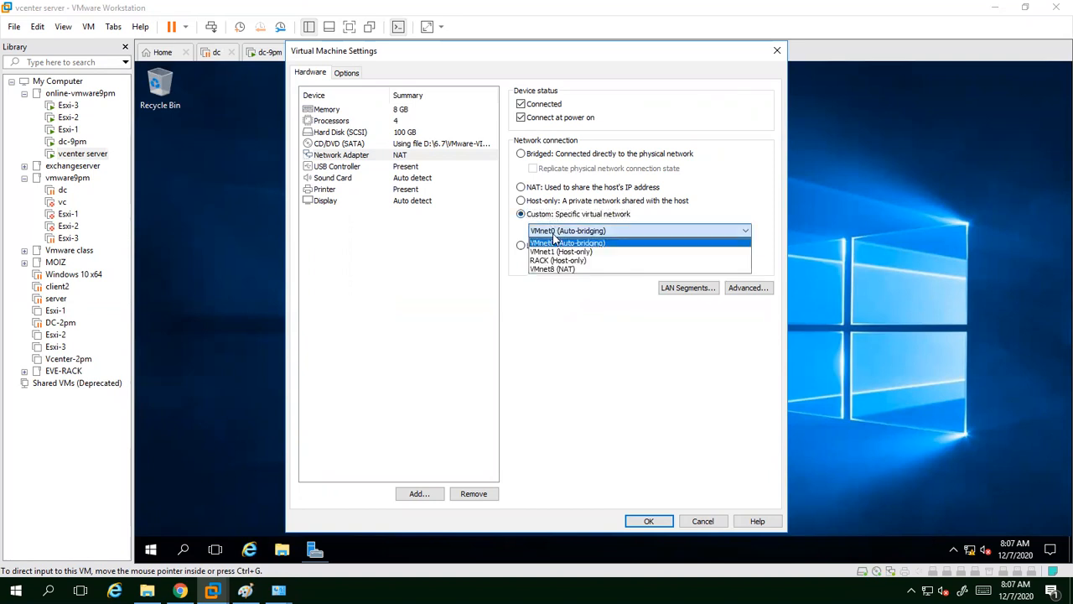
{"action": "left_click", "coordinate": [562, 252]}
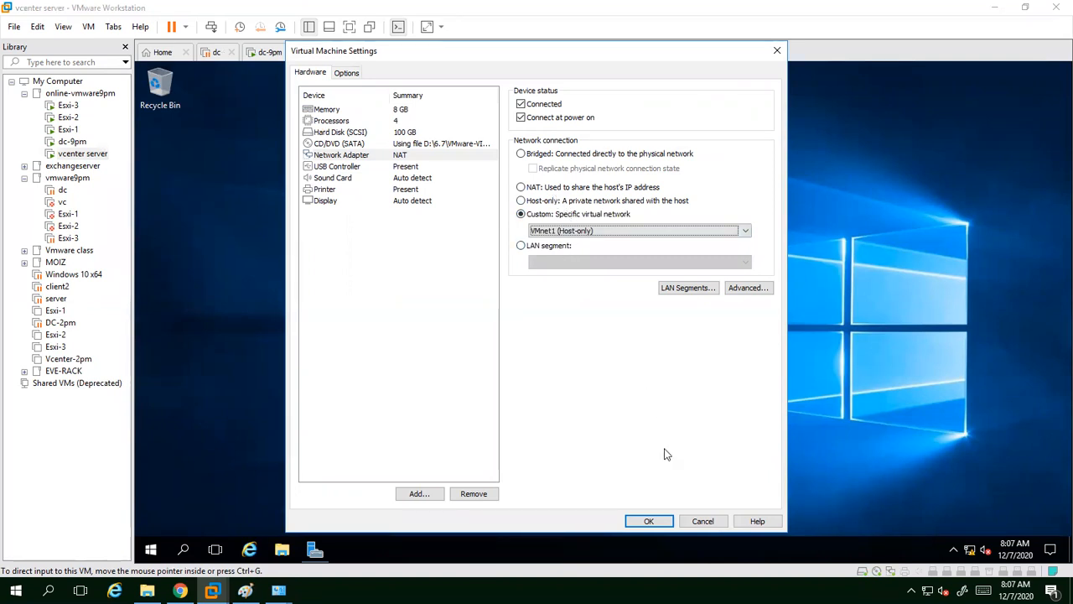
{"action": "left_click", "coordinate": [704, 520]}
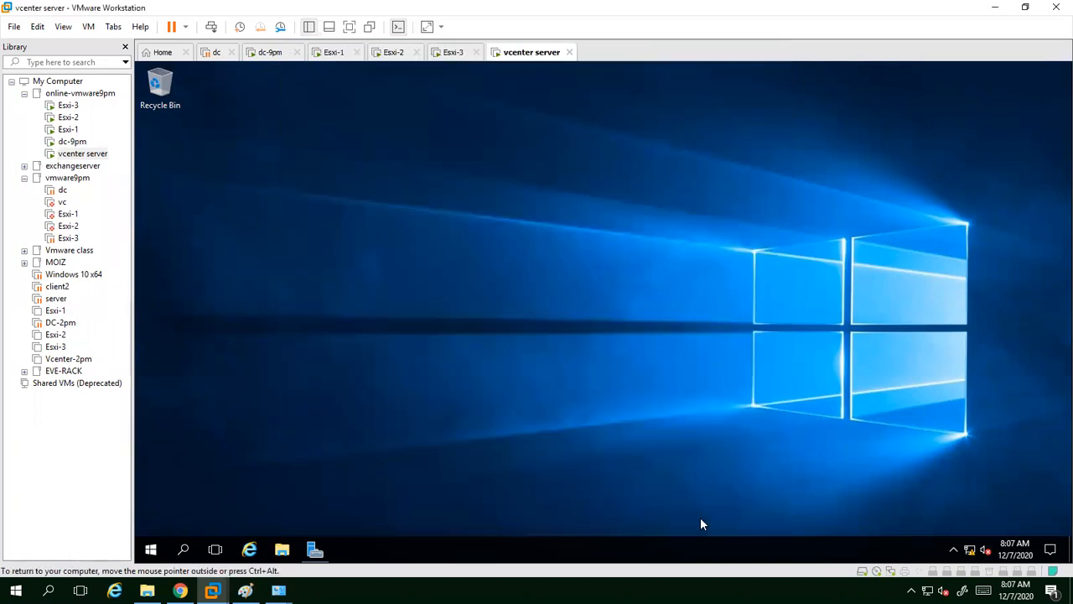
Step: Change the VMnet8 adapter's preferred IPv4 DNS server to 192.168.57.60, then return to Chrome
{"action": "left_click", "coordinate": [996, 8]}
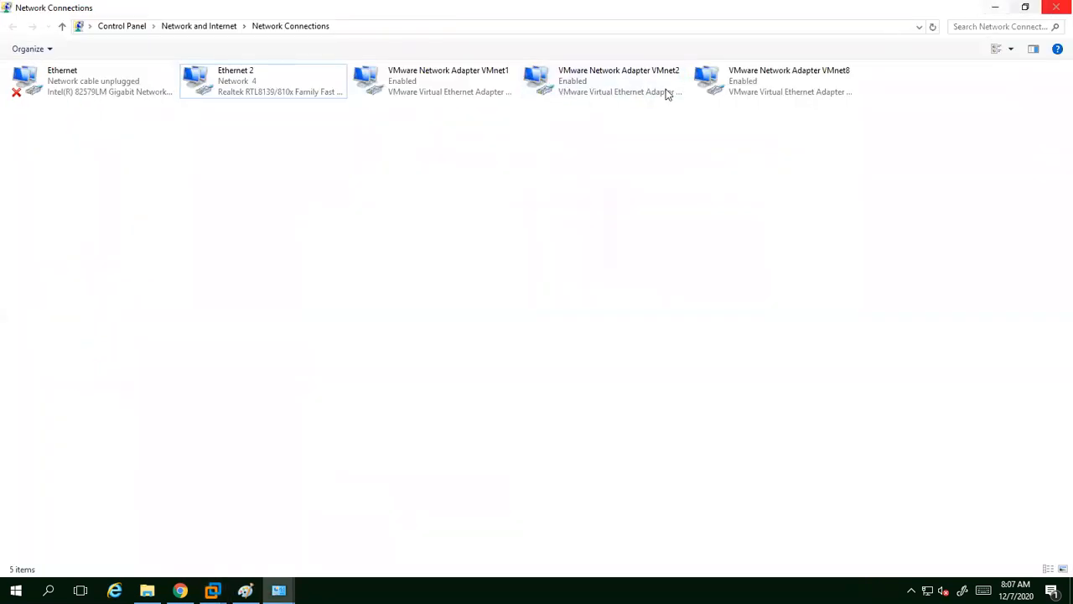
{"action": "right_click", "coordinate": [767, 74]}
{"action": "left_click", "coordinate": [790, 198]}
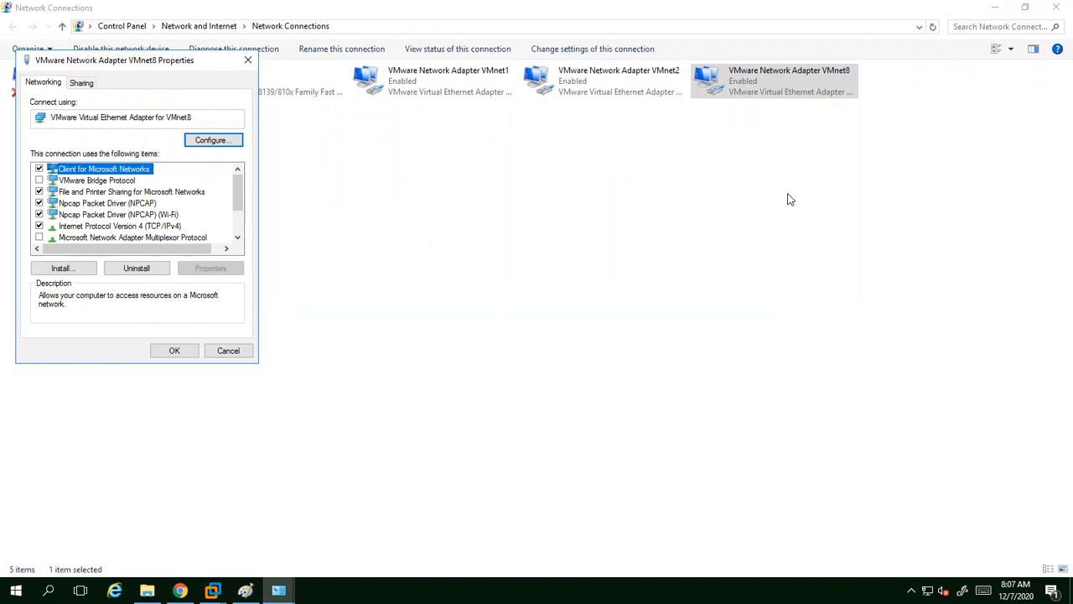
{"action": "left_click", "coordinate": [149, 226]}
{"action": "left_click", "coordinate": [208, 273]}
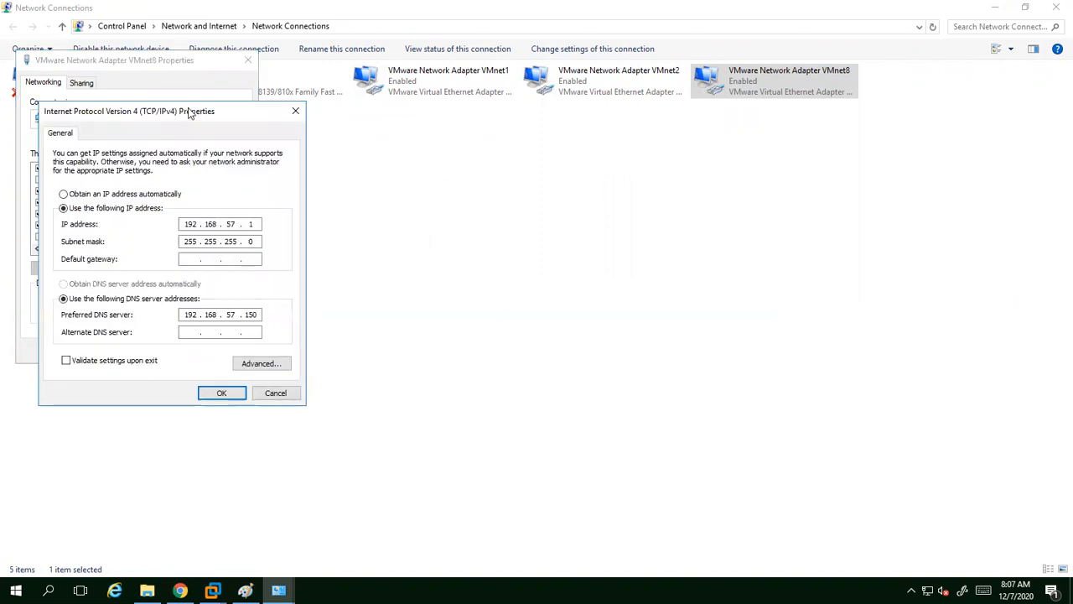
{"action": "left_click_drag", "start_coordinate": [645, 229], "coordinate": [709, 179]}
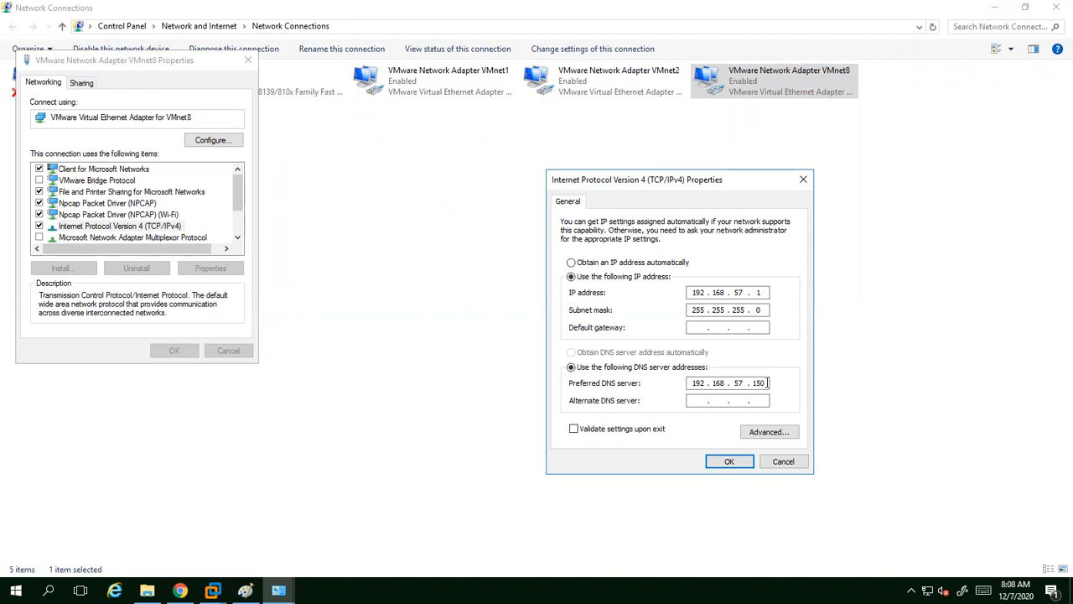
{"action": "key", "text": "BackSpace"}
{"action": "key", "text": "BackSpace"}
{"action": "key", "text": "BackSpace"}
{"action": "type", "text": "60"}
{"action": "left_click", "coordinate": [730, 461]}
{"action": "left_click", "coordinate": [170, 351]}
{"action": "left_click", "coordinate": [1000, 8]}
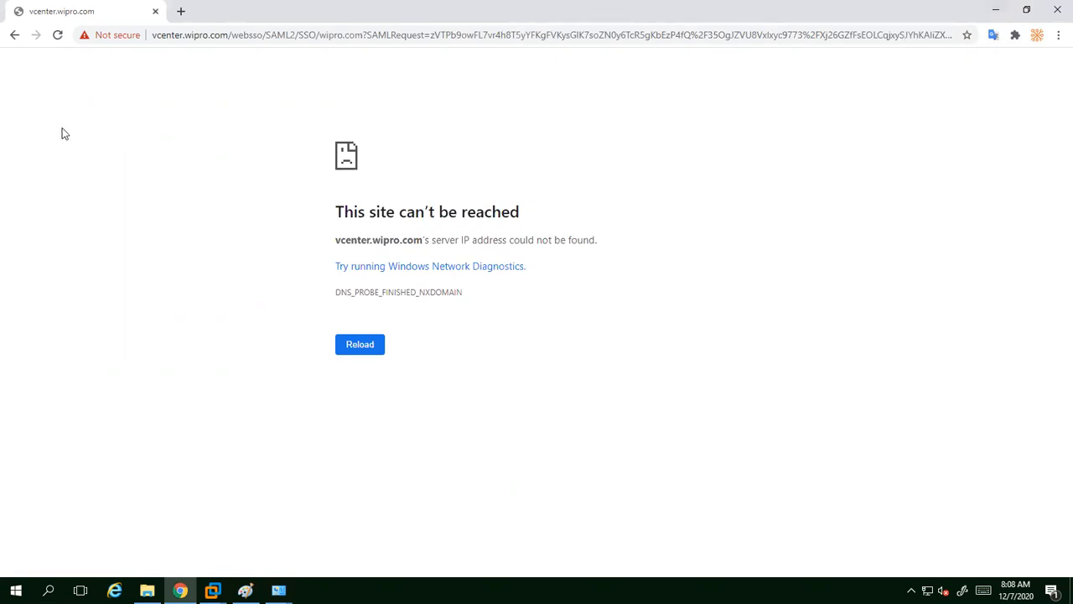
Step: Reload vcenter.wipro.com and proceed past the certificate warning to the login page
{"action": "left_click", "coordinate": [57, 36]}
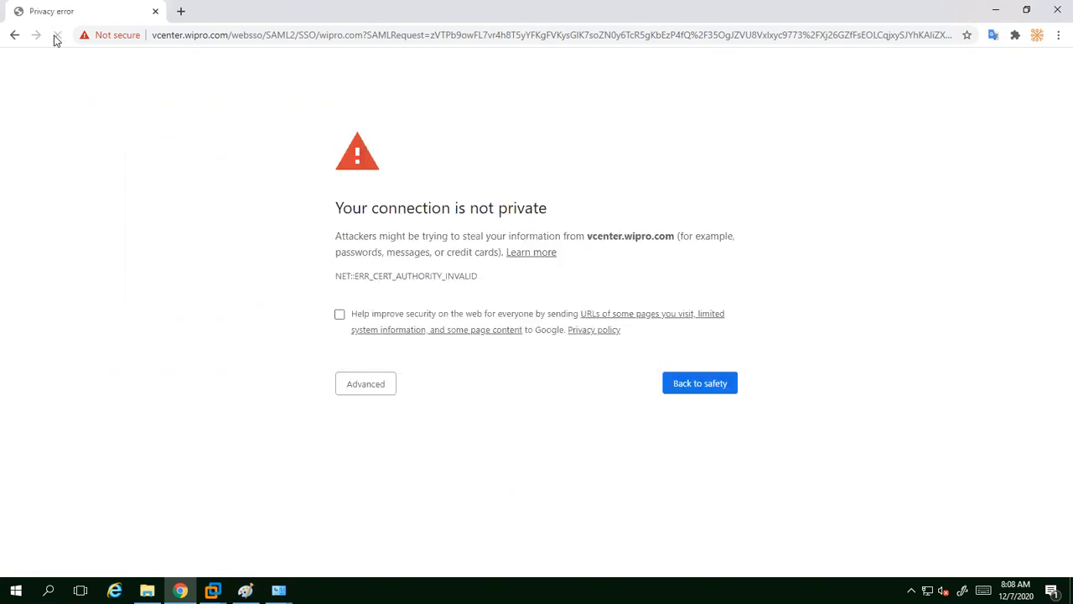
{"action": "left_click", "coordinate": [358, 392]}
{"action": "left_click", "coordinate": [382, 491]}
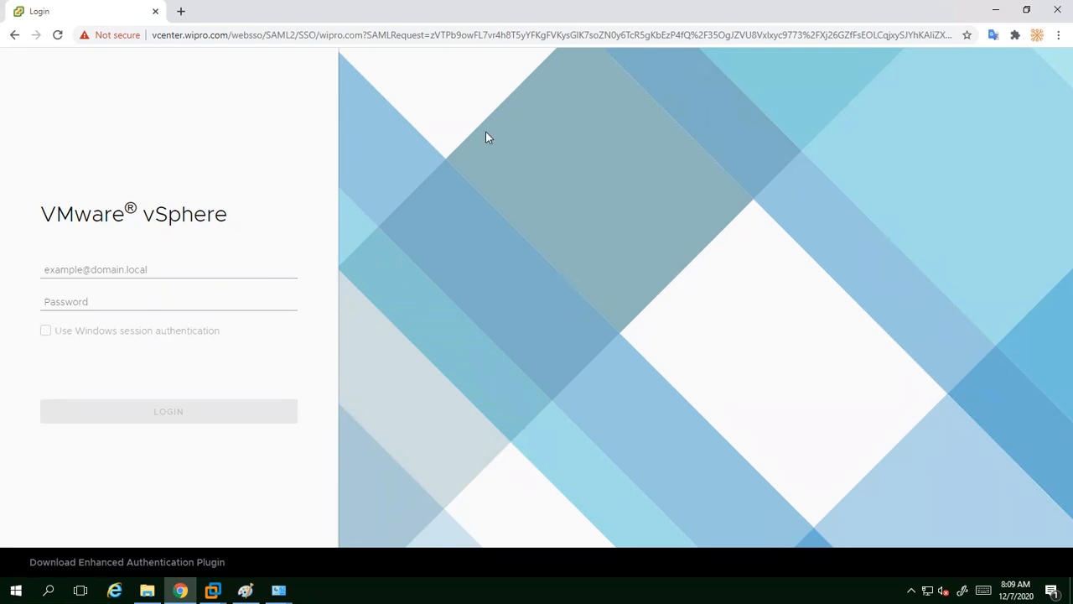
Step: Enter the wipro.com administrator username, correcting the mistyped domain
{"action": "left_click", "coordinate": [123, 270]}
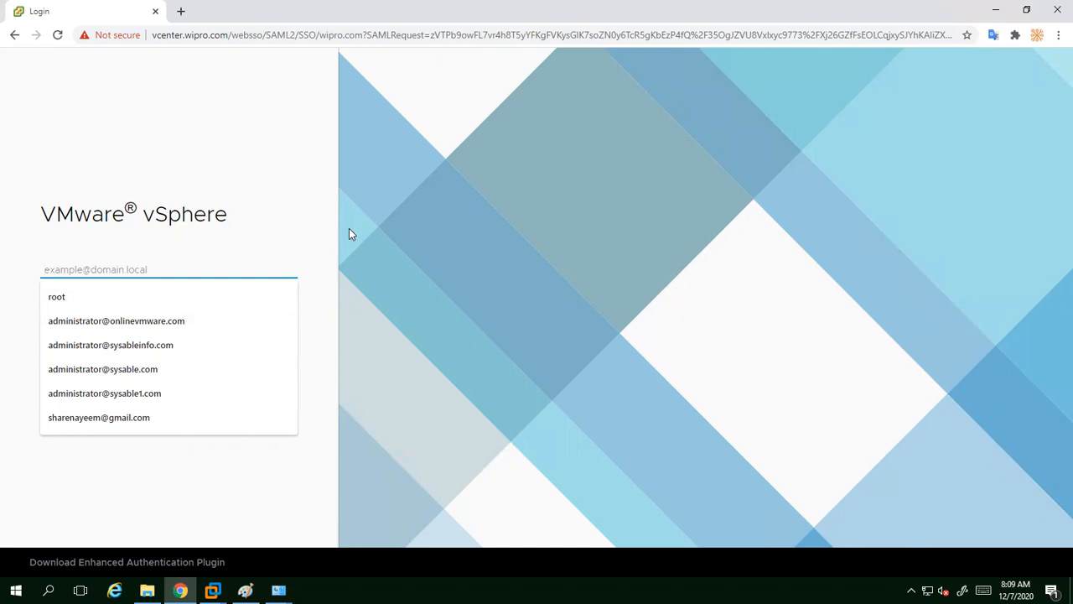
{"action": "left_click", "coordinate": [389, 228]}
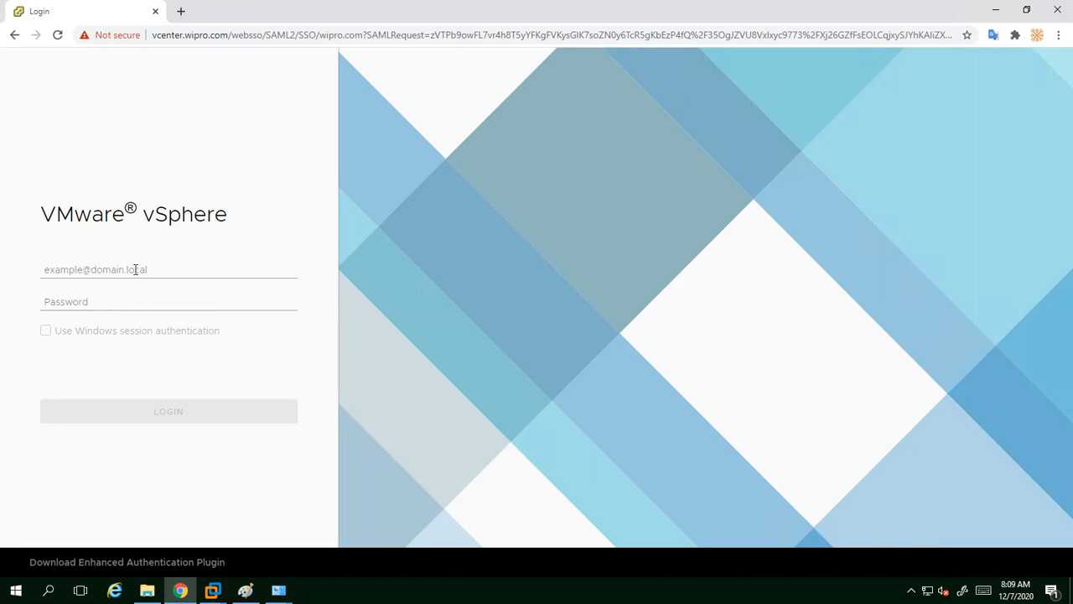
{"action": "left_click", "coordinate": [79, 269]}
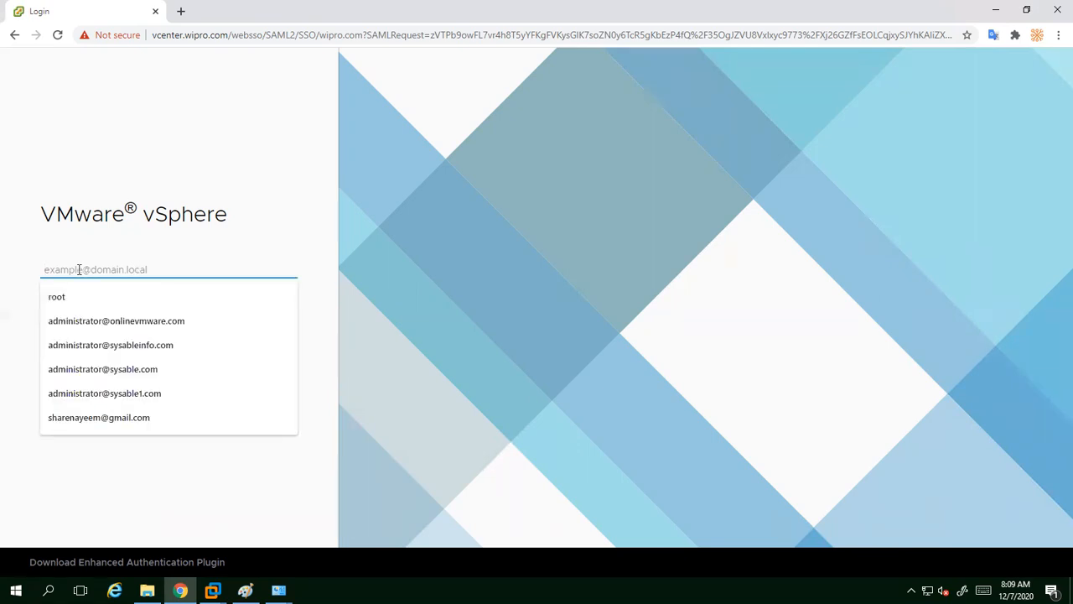
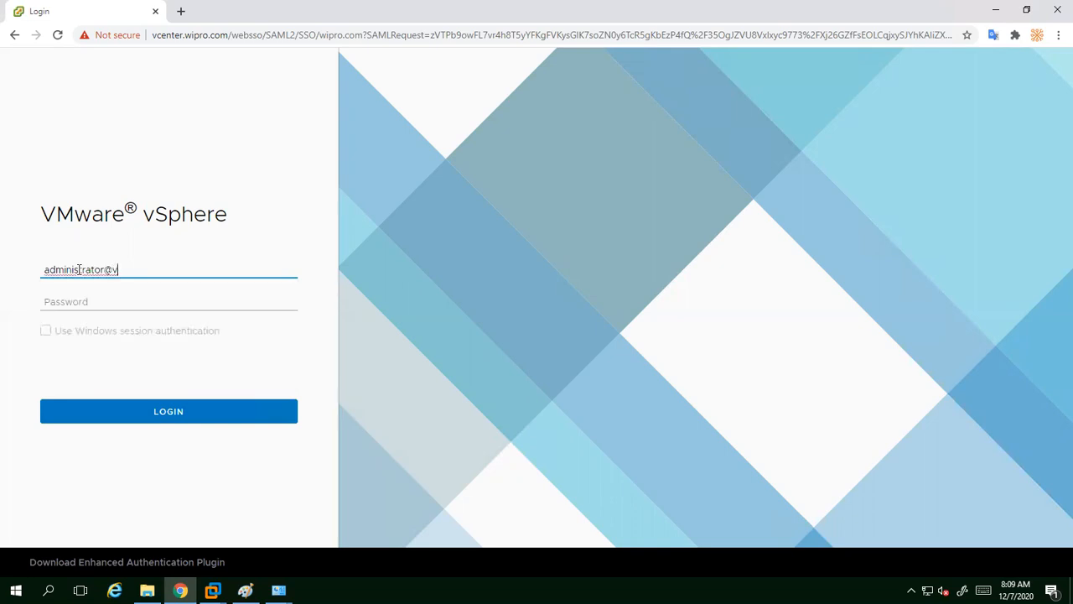
{"action": "key", "text": "BackSpace"}
{"action": "key", "text": "BackSpace"}
{"action": "key", "text": "BackSpace"}
{"action": "key", "text": "BackSpace"}
{"action": "key", "text": "BackSpace"}
{"action": "key", "text": "BackSpace"}
{"action": "key", "text": "BackSpace"}
{"action": "key", "text": "BackSpace"}
{"action": "key", "text": "BackSpace"}
{"action": "key", "text": "BackSpace"}
{"action": "key", "text": "BackSpace"}
{"action": "key", "text": "BackSpace"}
{"action": "key", "text": "BackSpace"}
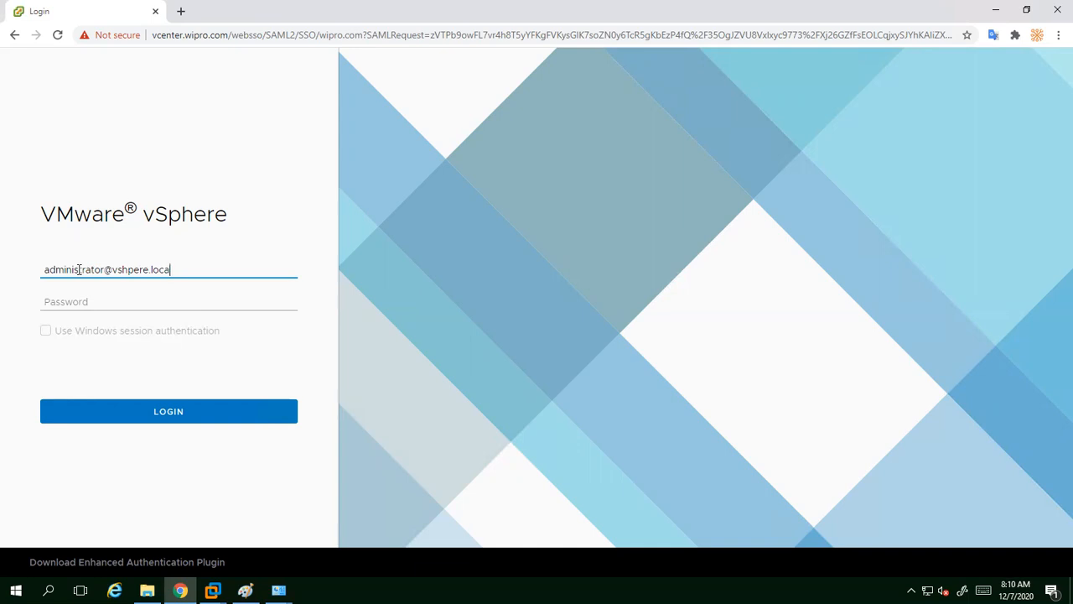
{"action": "key", "text": "BackSpace"}
{"action": "key", "text": "BackSpace"}
Step: Enter the account password and submit the sign-in
{"action": "key", "text": "Tab"}
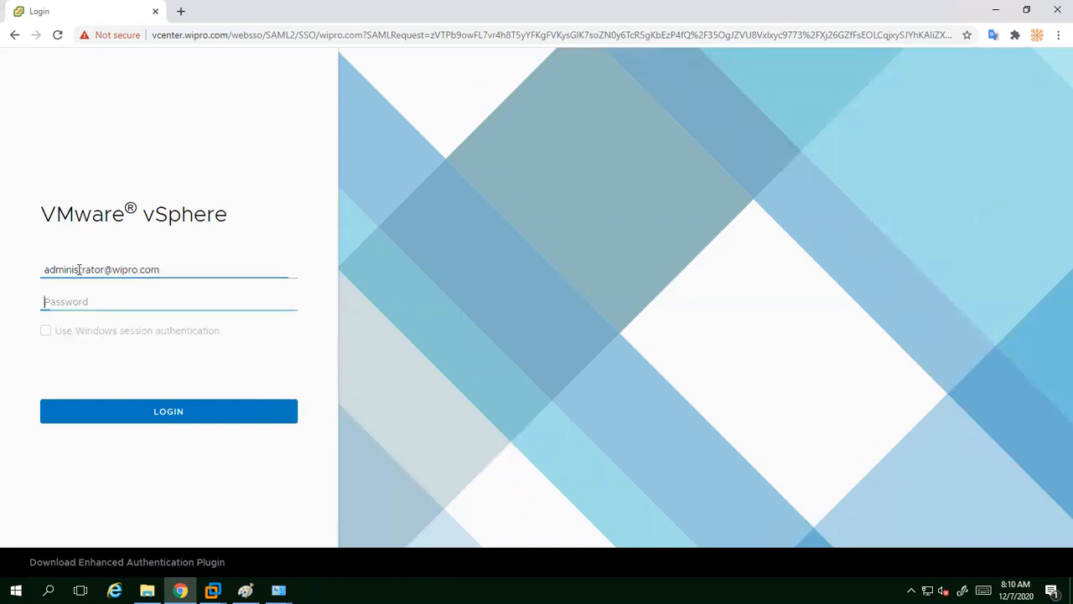
{"action": "type", "text": "********"}
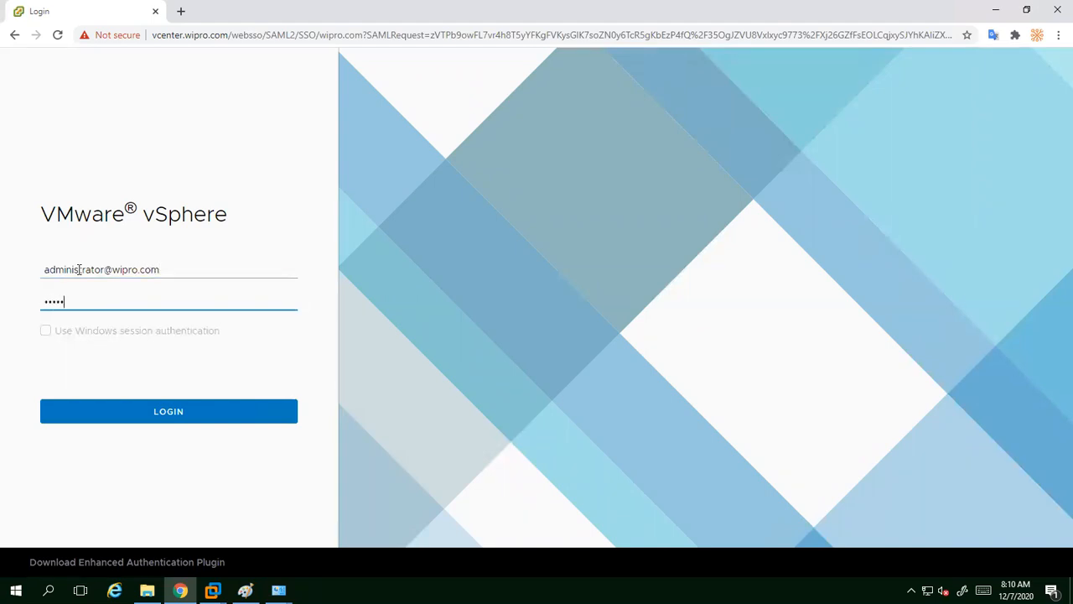
{"action": "key", "text": "Return"}
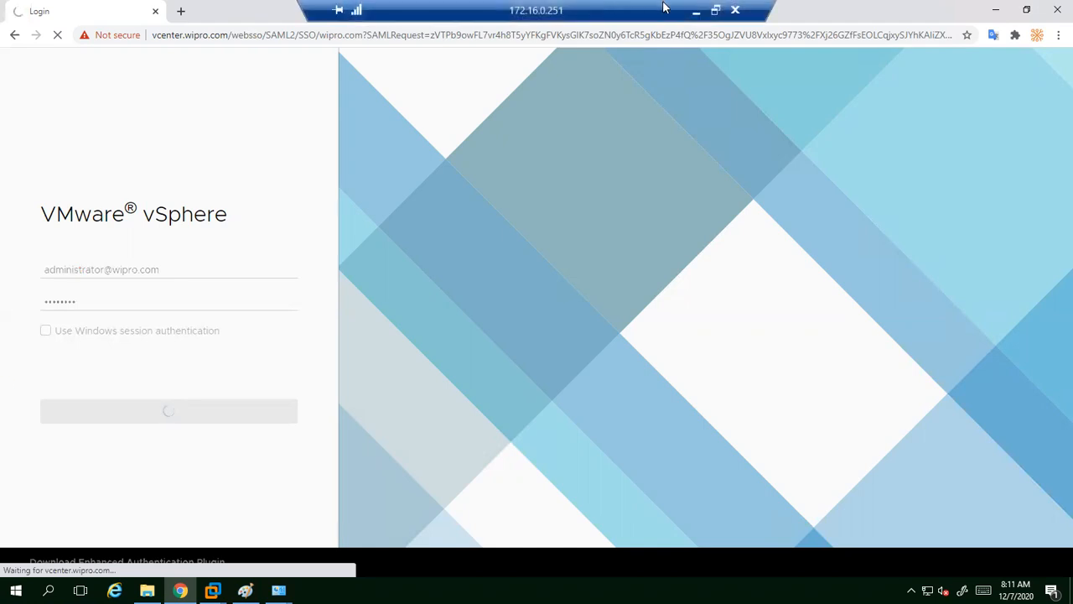
{"action": "left_click", "coordinate": [696, 11]}
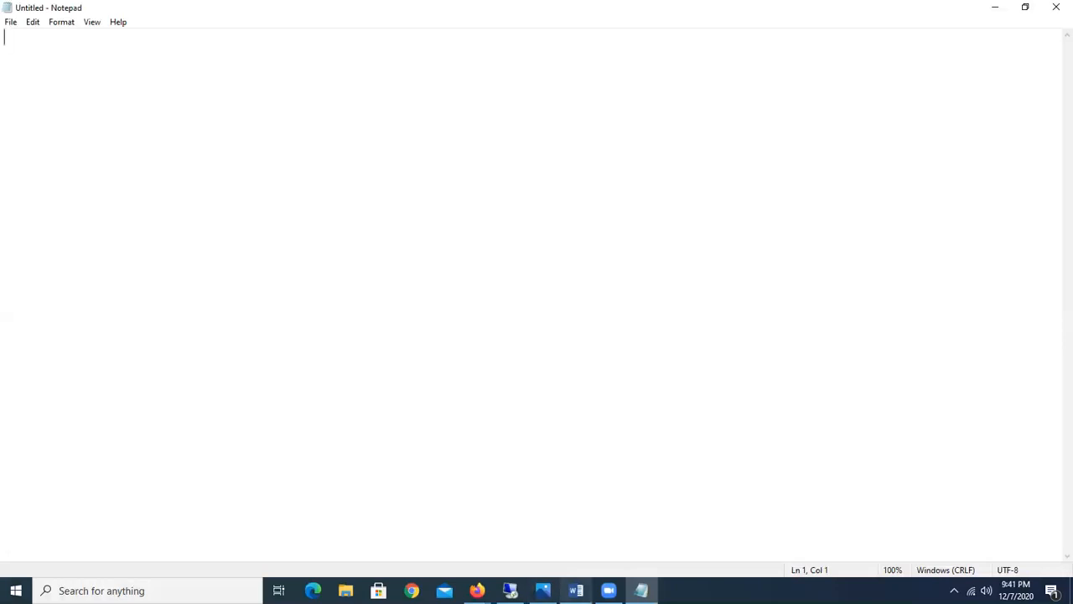
{"action": "mouse_move", "coordinate": [577, 585]}
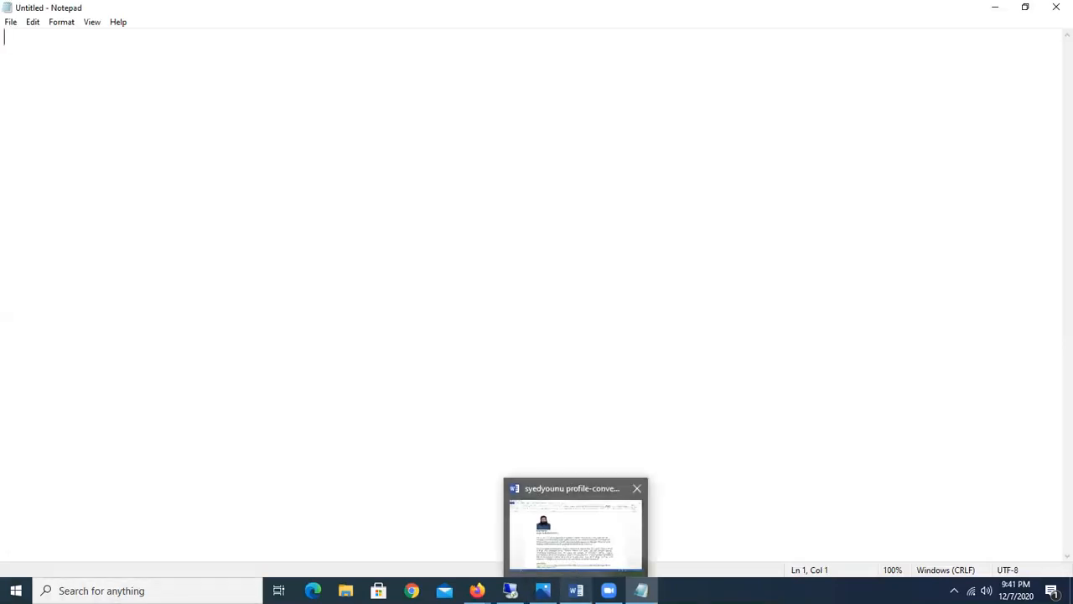
{"action": "mouse_move", "coordinate": [477, 591]}
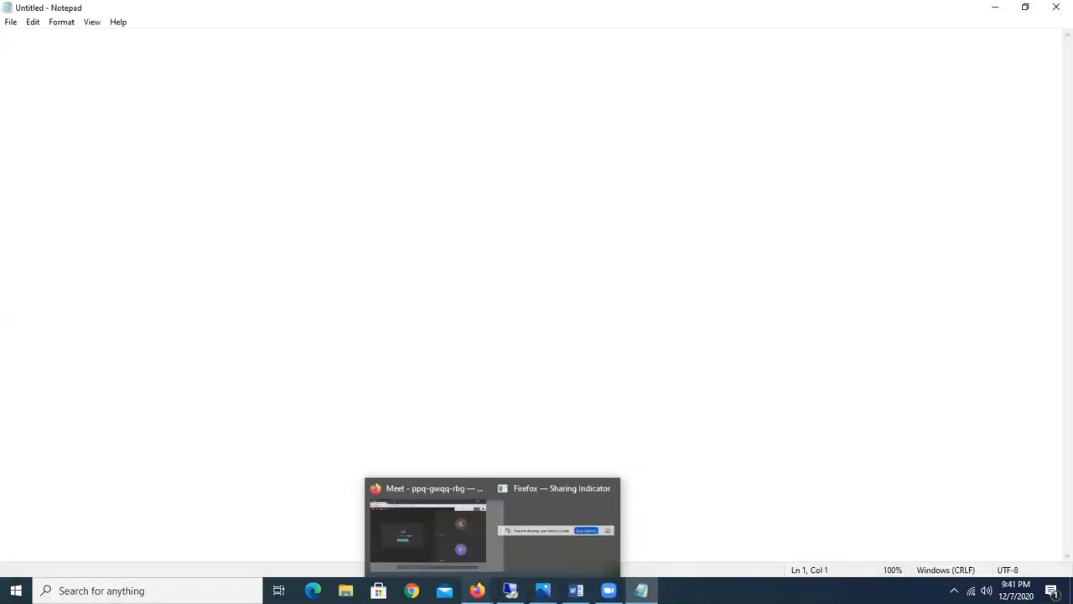
{"action": "left_click", "coordinate": [397, 545]}
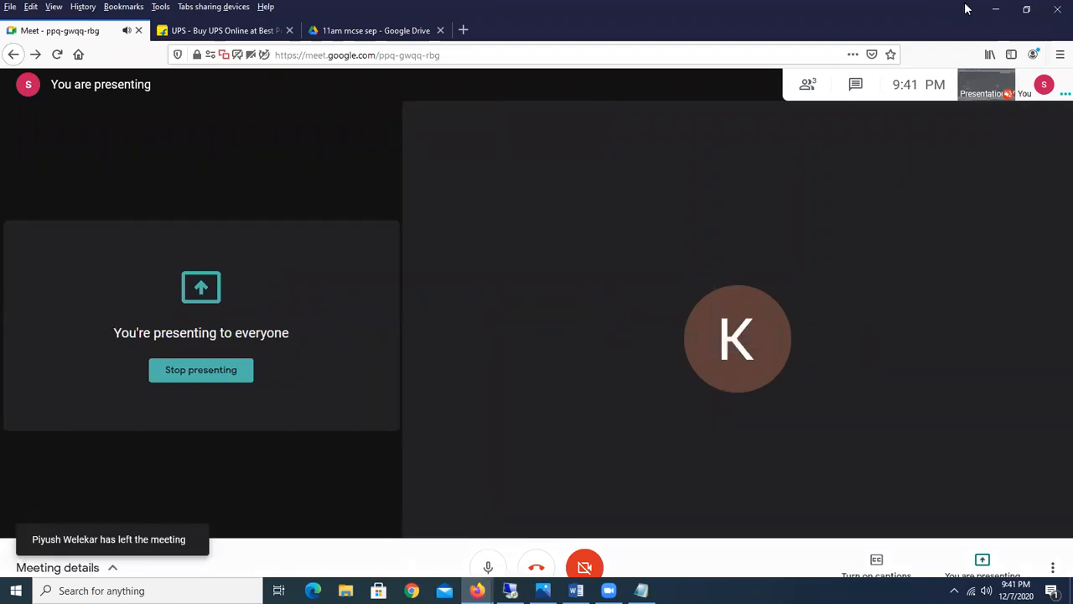
{"action": "left_click", "coordinate": [995, 8]}
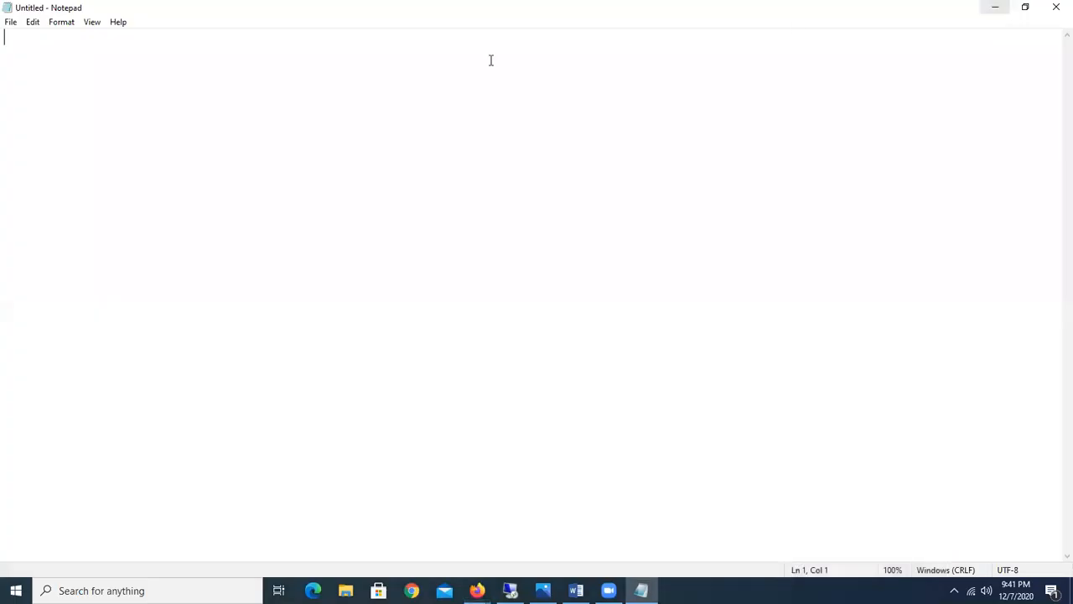
{"action": "left_click", "coordinate": [998, 10]}
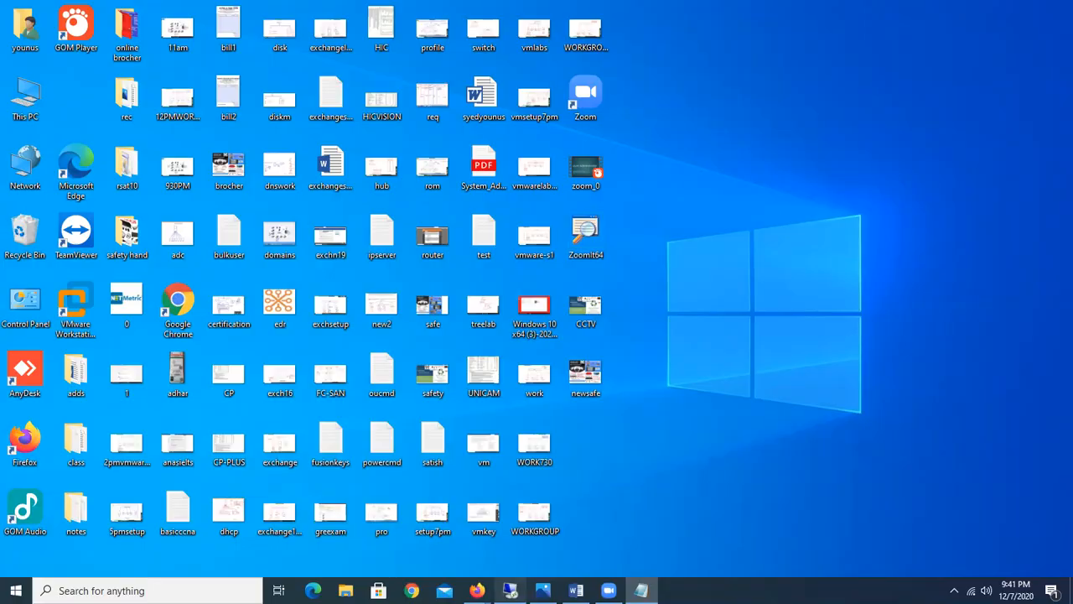
{"action": "left_click", "coordinate": [510, 590]}
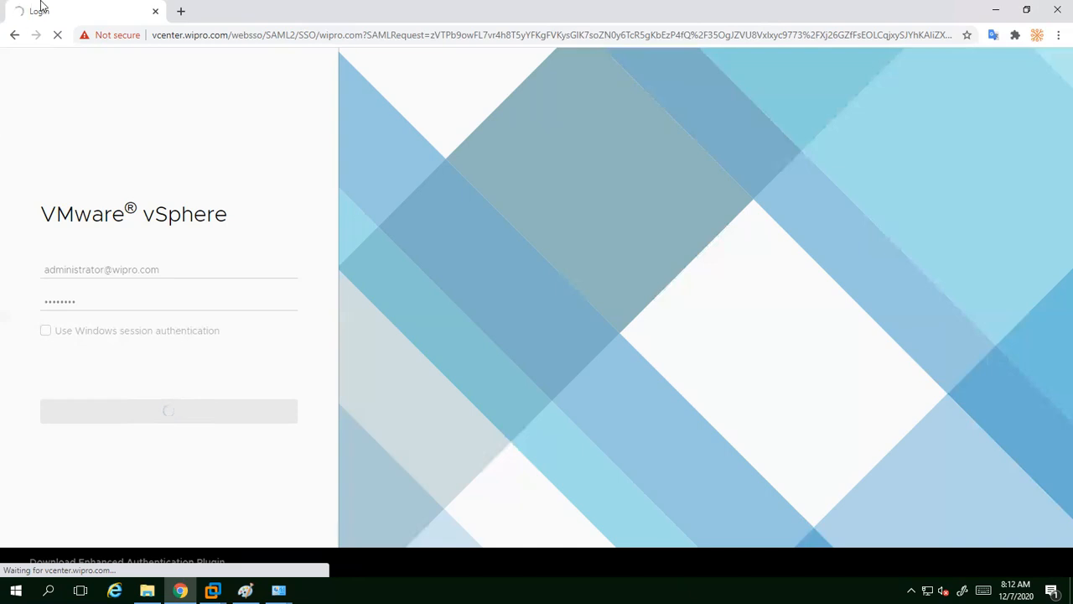
Step: Stop the stalled sign-in and reload the vSphere login page
{"action": "left_click", "coordinate": [57, 38]}
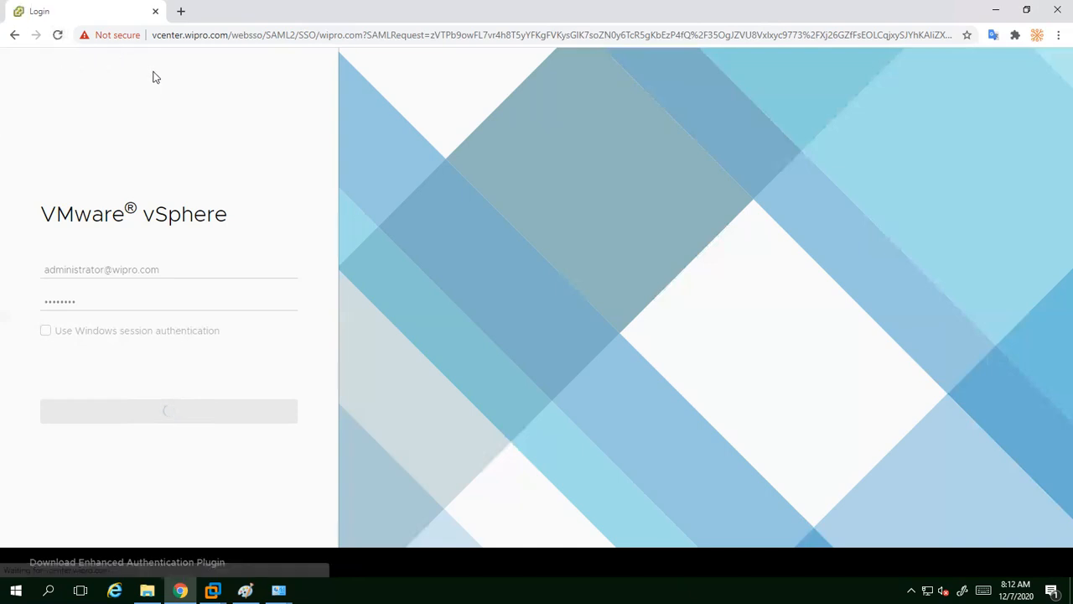
{"action": "left_click", "coordinate": [57, 35]}
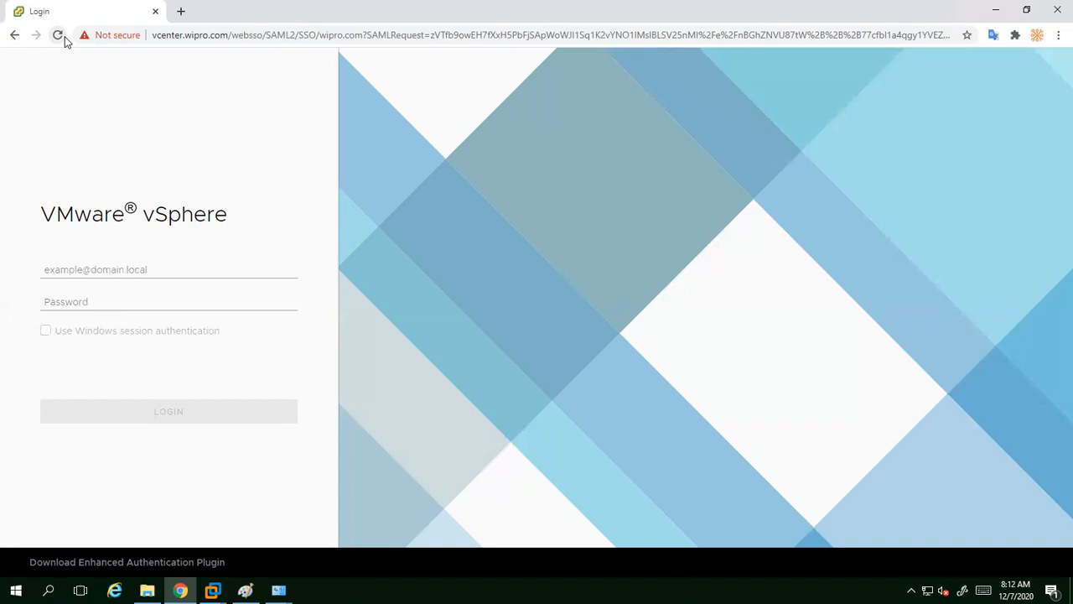
Step: Fill in the administrator username using the saved autocomplete suggestion
{"action": "left_click", "coordinate": [110, 267]}
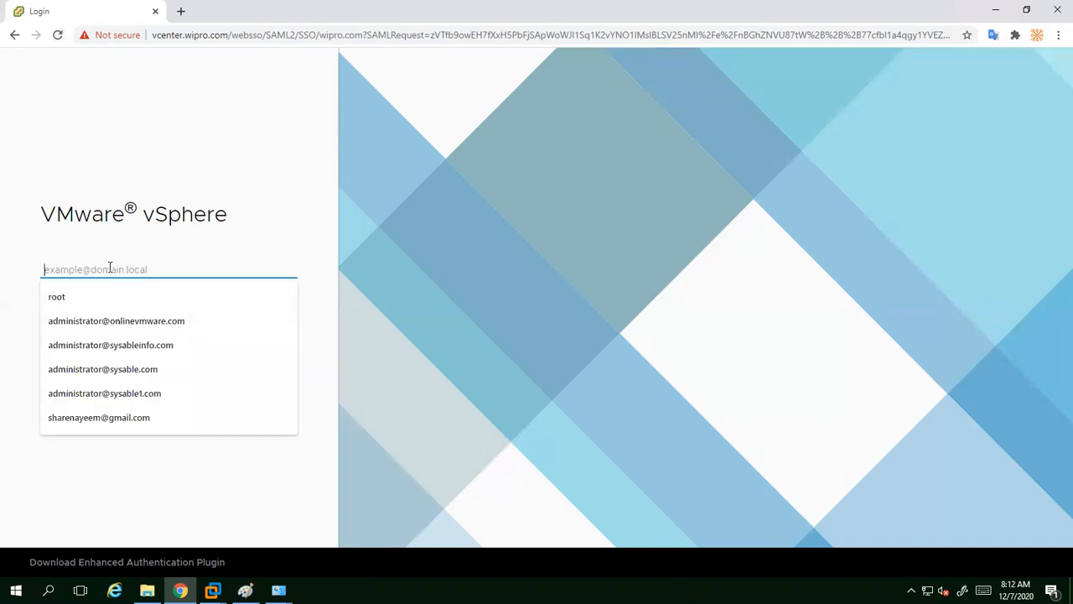
{"action": "type", "text": "admini"}
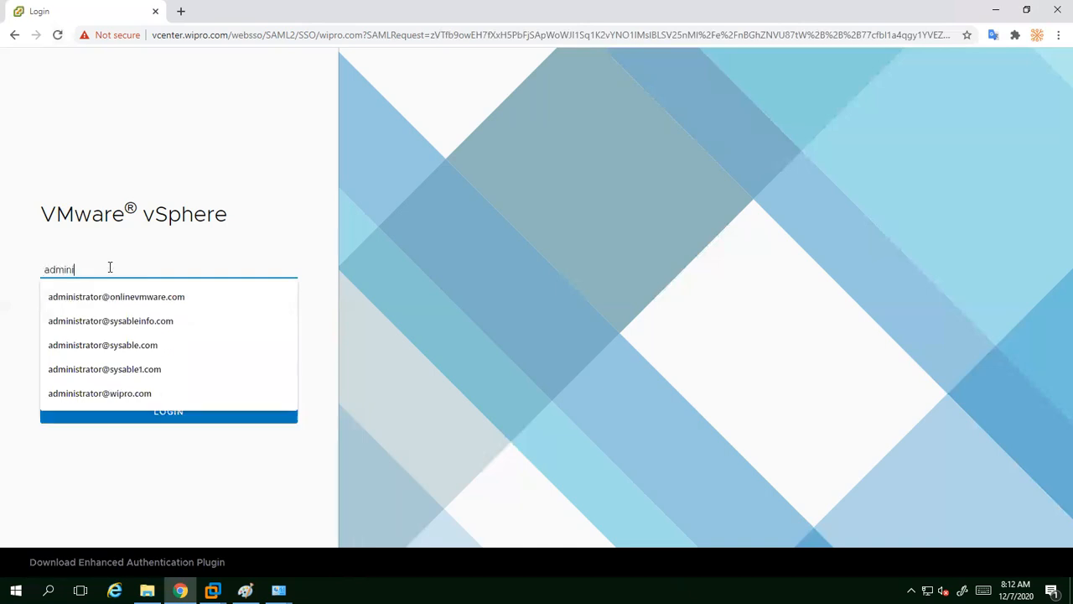
{"action": "type", "text": "strator"}
{"action": "type", "text": "@"}
{"action": "type", "text": "wip"}
{"action": "type", "text": "ero"}
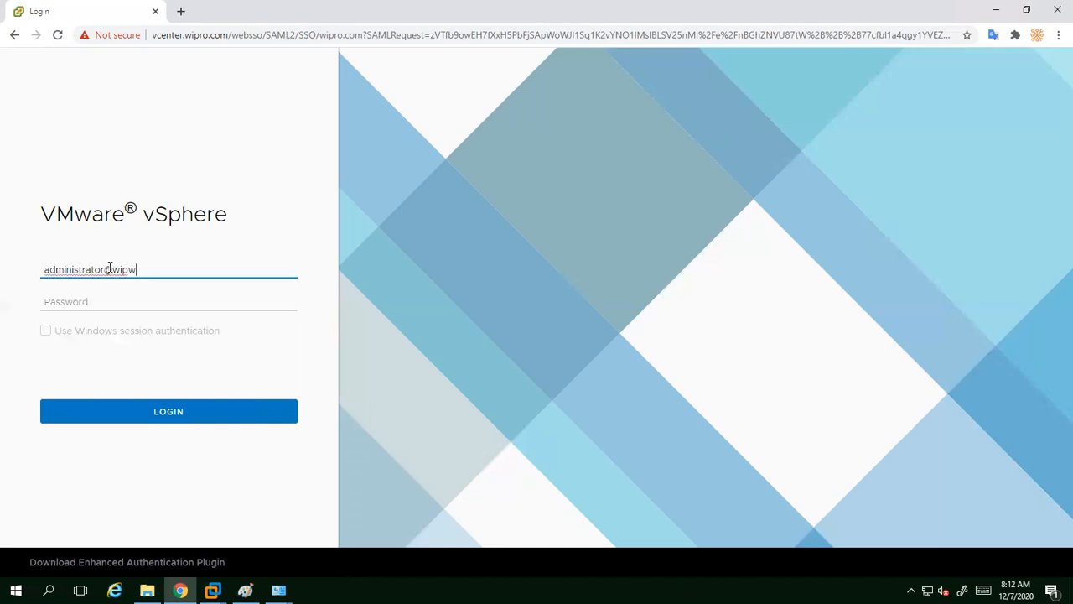
{"action": "key", "text": "BackSpace"}
{"action": "key", "text": "BackSpace"}
{"action": "key", "text": "BackSpace"}
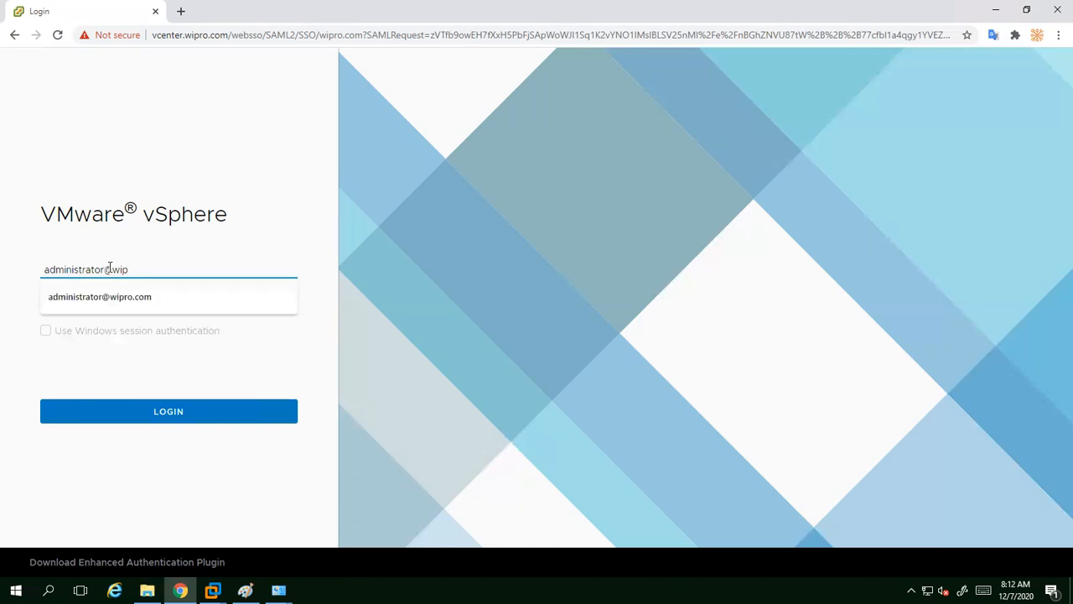
{"action": "key", "text": "Down"}
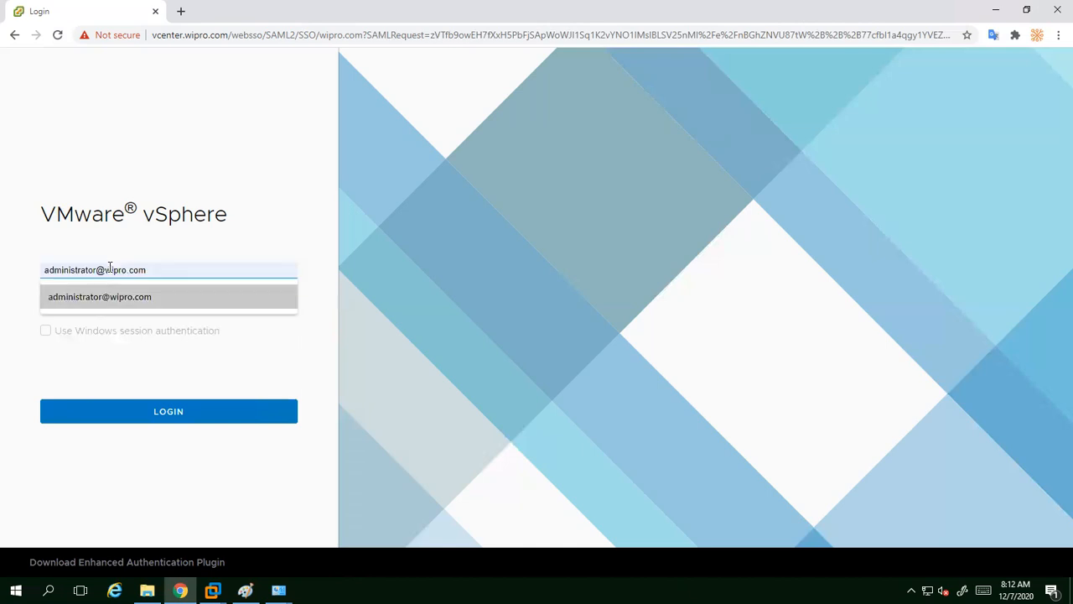
{"action": "key", "text": "Tab"}
Step: Enter the account password and submit the login
{"action": "type", "text": "••"}
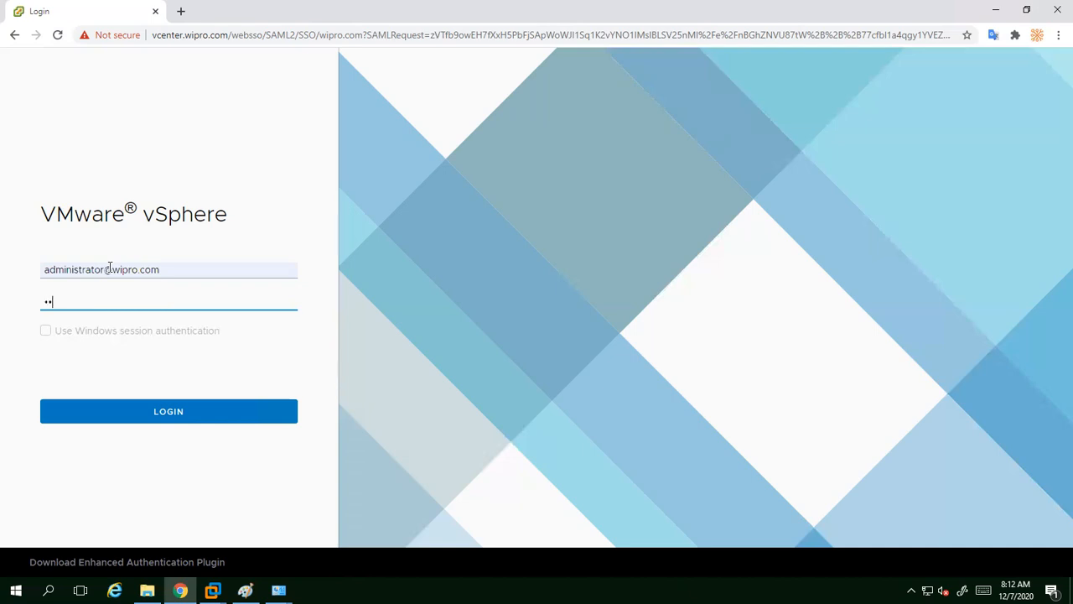
{"action": "key", "text": "BackSpace"}
{"action": "key", "text": "BackSpace"}
{"action": "type", "text": "••••••••"}
{"action": "key", "text": "Return"}
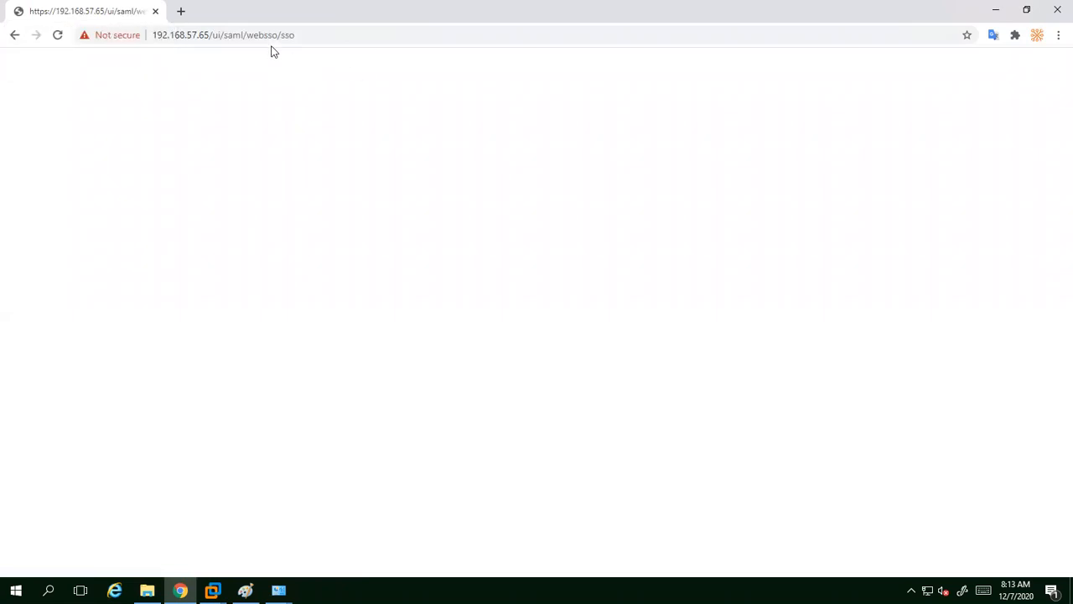
Step: Reload the blank sign-in page, confirm the form resubmission, and select the username field
{"action": "left_click", "coordinate": [57, 35]}
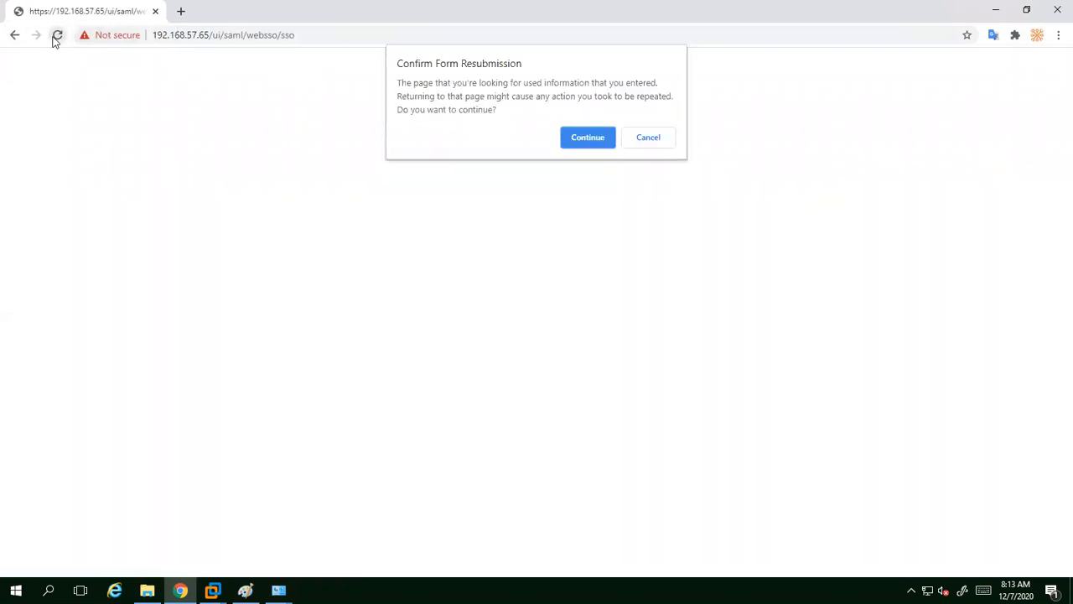
{"action": "left_click", "coordinate": [574, 142]}
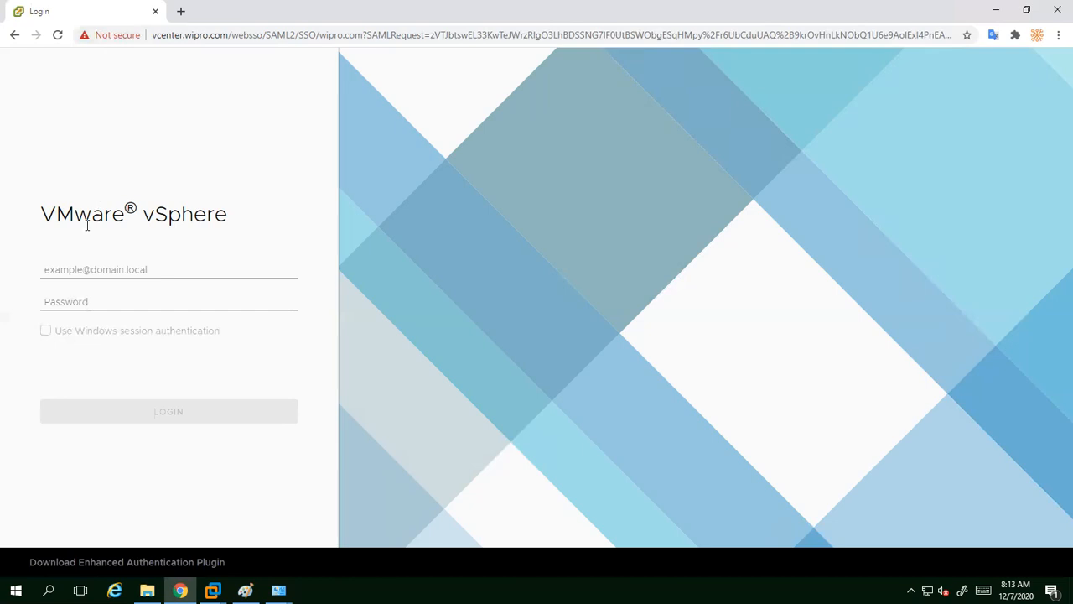
{"action": "left_click", "coordinate": [94, 270]}
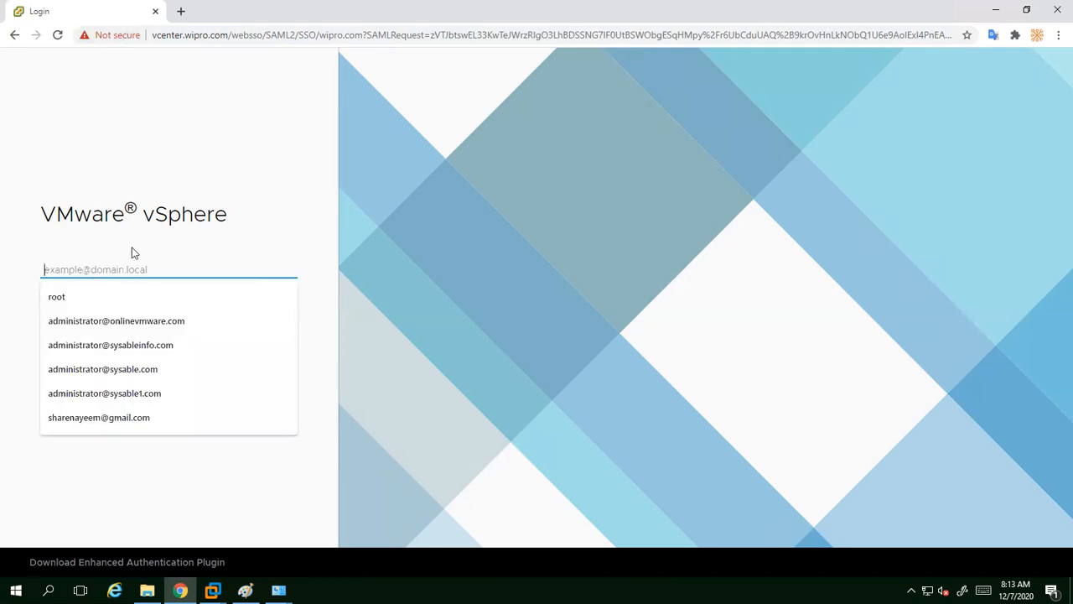
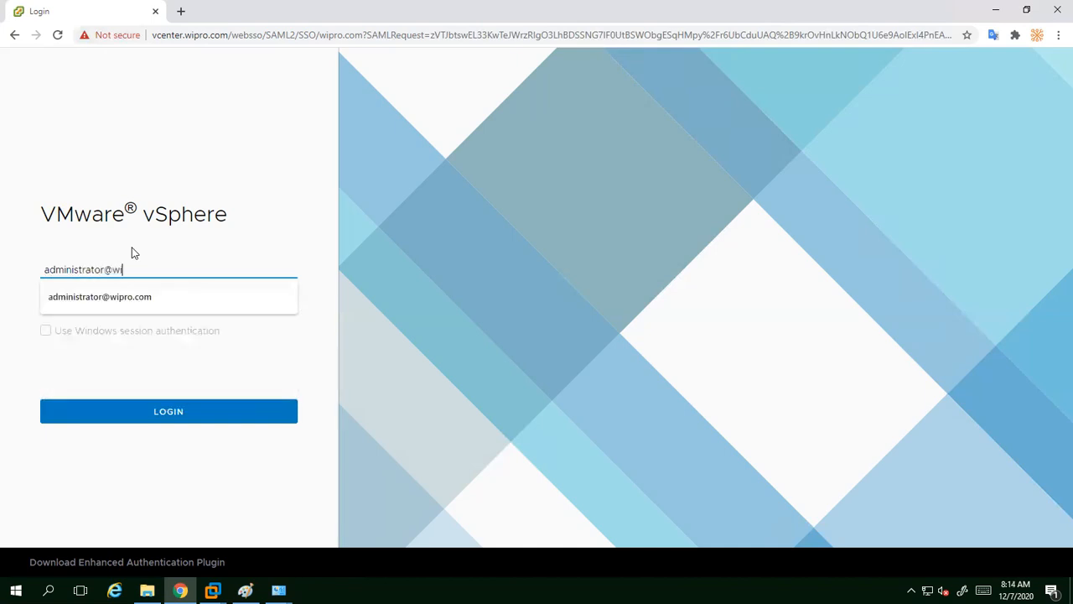
Step: Enter the wipro.com administrator username and password, then submit the login
{"action": "key", "text": "Tab"}
{"action": "type", "text": "••"}
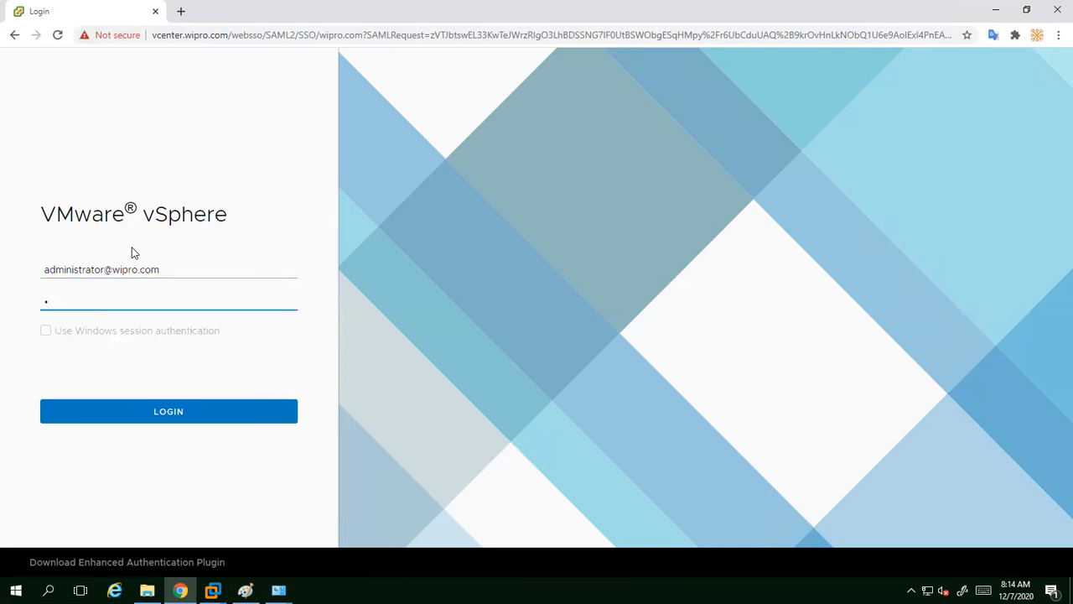
{"action": "type", "text": "••••••"}
{"action": "key", "text": "Return"}
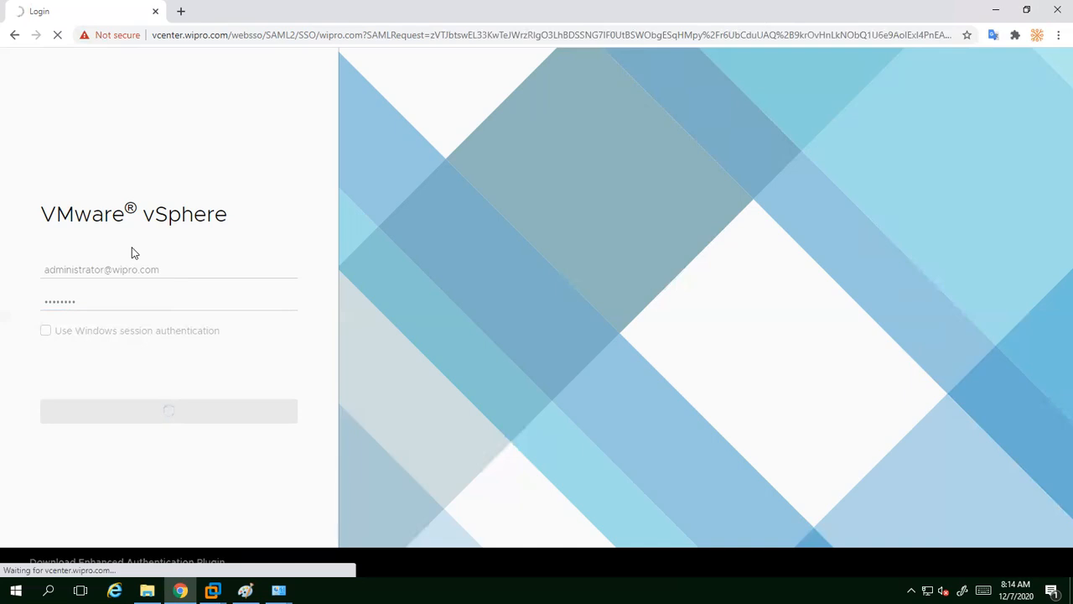
Step: Minimize and restore the remote session to show Chrome's vcenter.wipro.com Summary page
{"action": "mouse_move", "coordinate": [667, 4]}
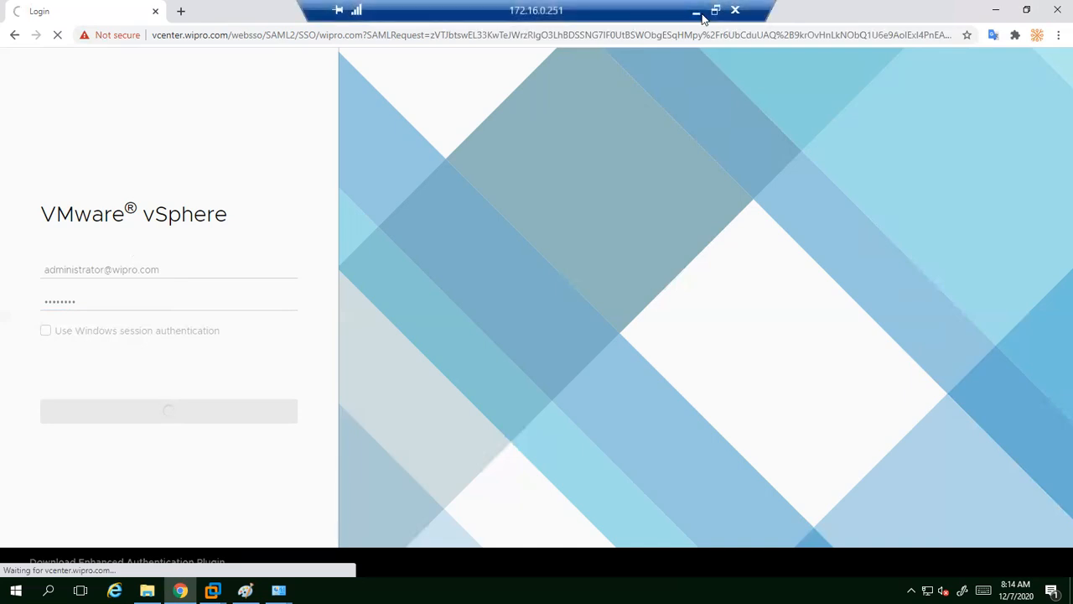
{"action": "left_click", "coordinate": [698, 13]}
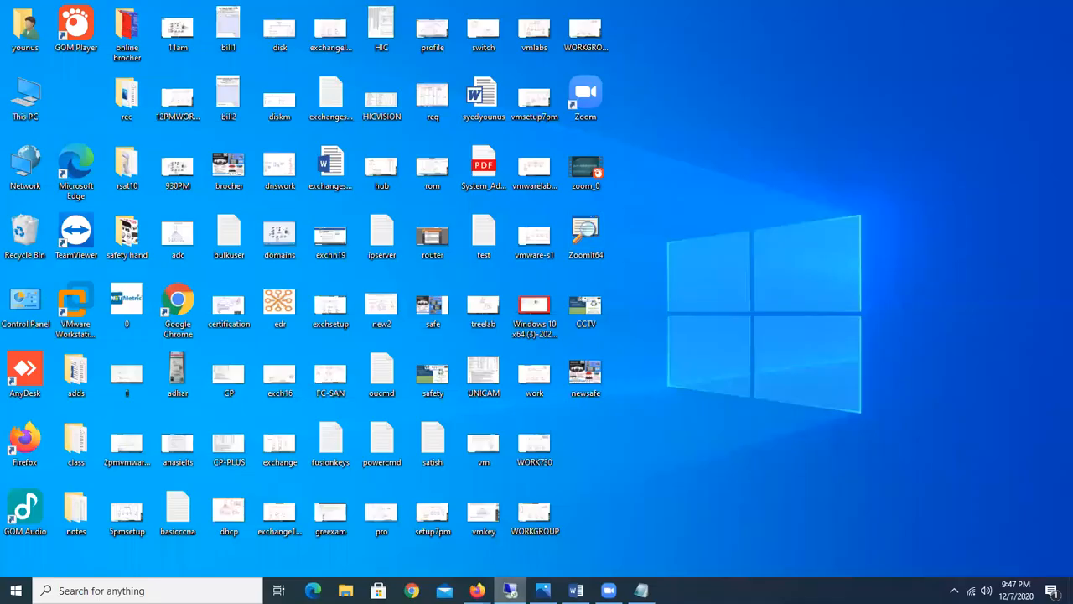
{"action": "left_click", "coordinate": [510, 590]}
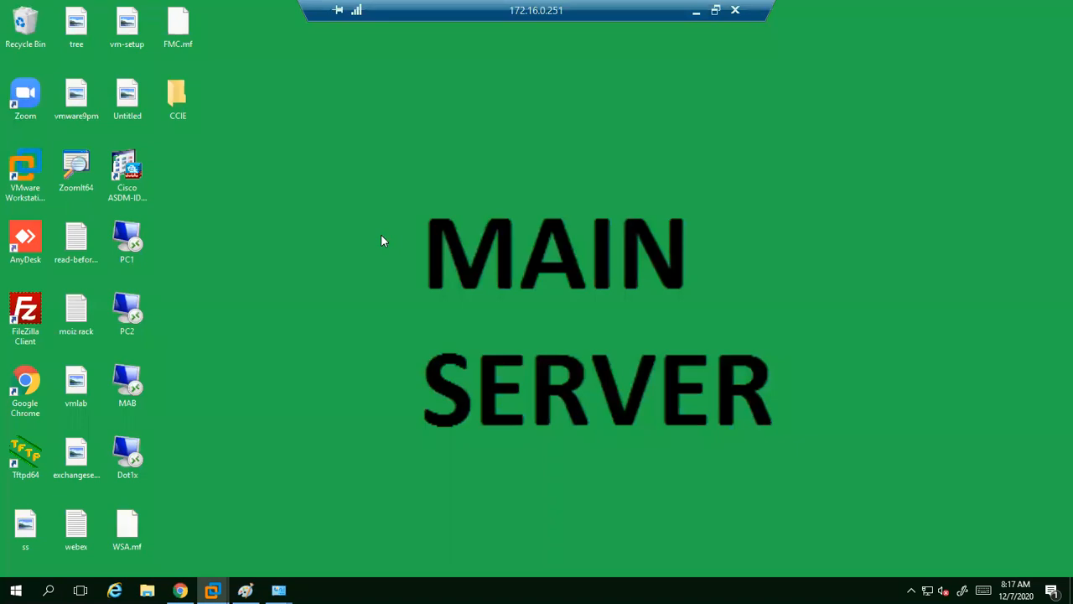
{"action": "left_click", "coordinate": [181, 591]}
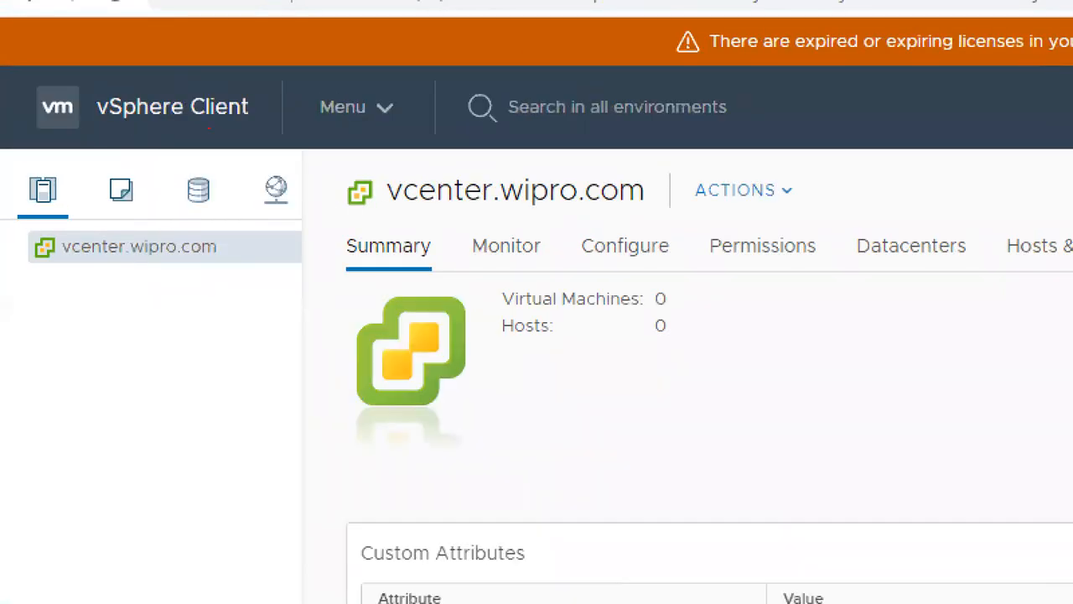
{"action": "mouse_move", "coordinate": [338, 216]}
{"action": "left_mouse_down"}
{"action": "mouse_move", "coordinate": [431, 276]}
{"action": "mouse_move", "coordinate": [345, 202]}
{"action": "mouse_move", "coordinate": [332, 223]}
{"action": "left_mouse_up"}
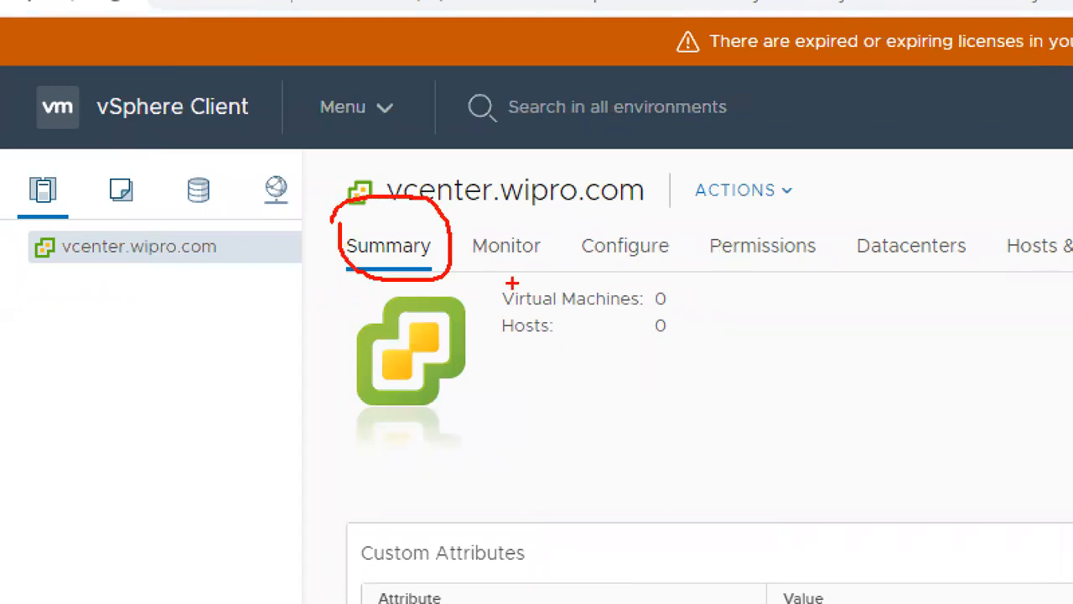
{"action": "left_click_drag", "start_coordinate": [480, 285], "coordinate": [517, 267]}
{"action": "mouse_move", "coordinate": [490, 307]}
{"action": "left_mouse_down"}
{"action": "mouse_move", "coordinate": [538, 334]}
{"action": "mouse_move", "coordinate": [688, 340]}
{"action": "left_mouse_up"}
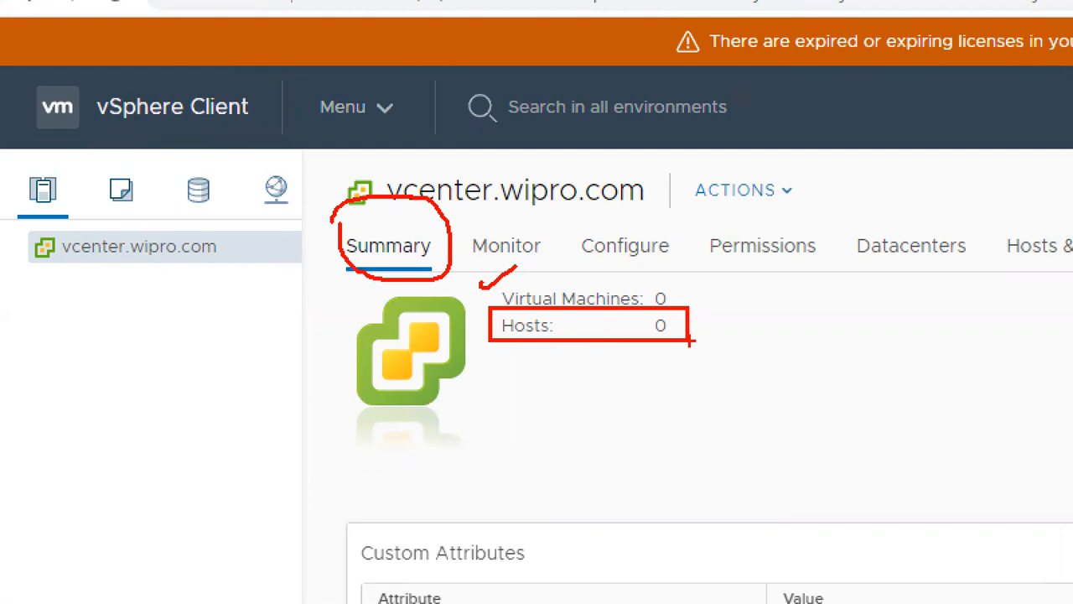
{"action": "key", "text": "Escape"}
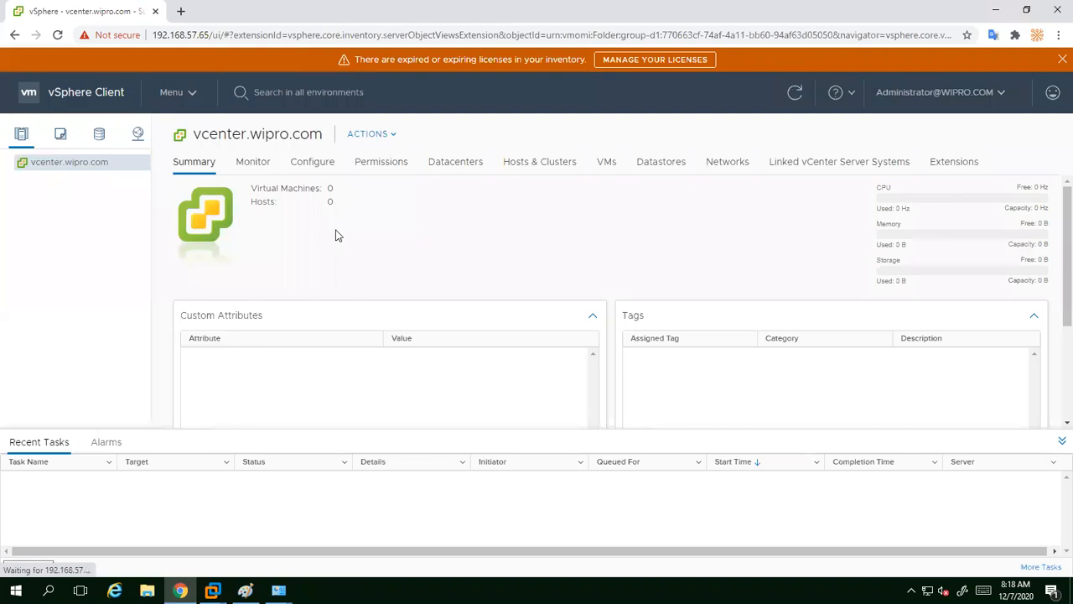
{"action": "left_click", "coordinate": [260, 170]}
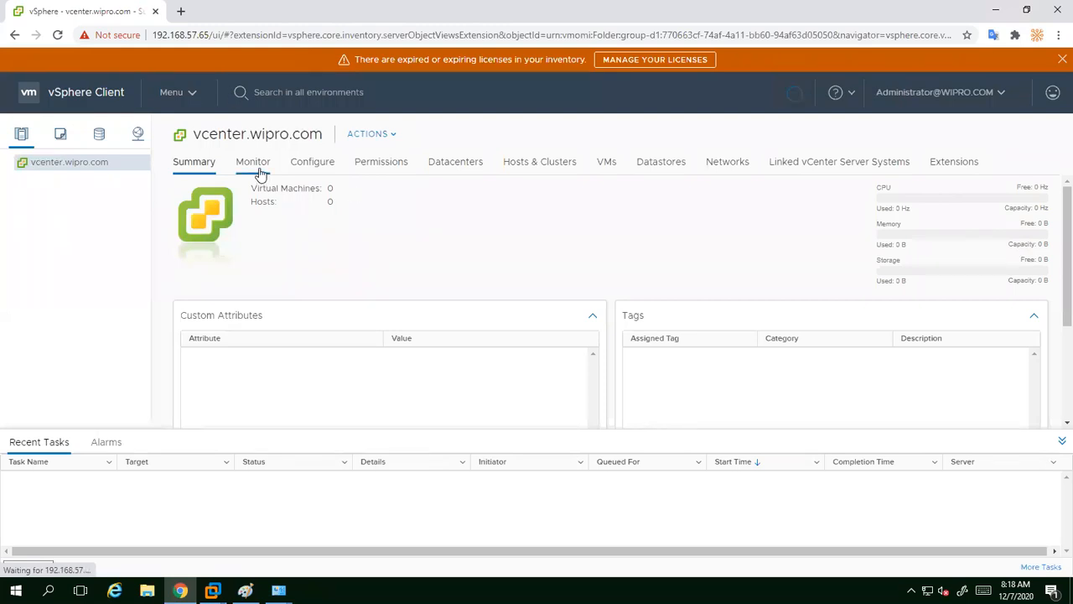
{"action": "left_click", "coordinate": [308, 167]}
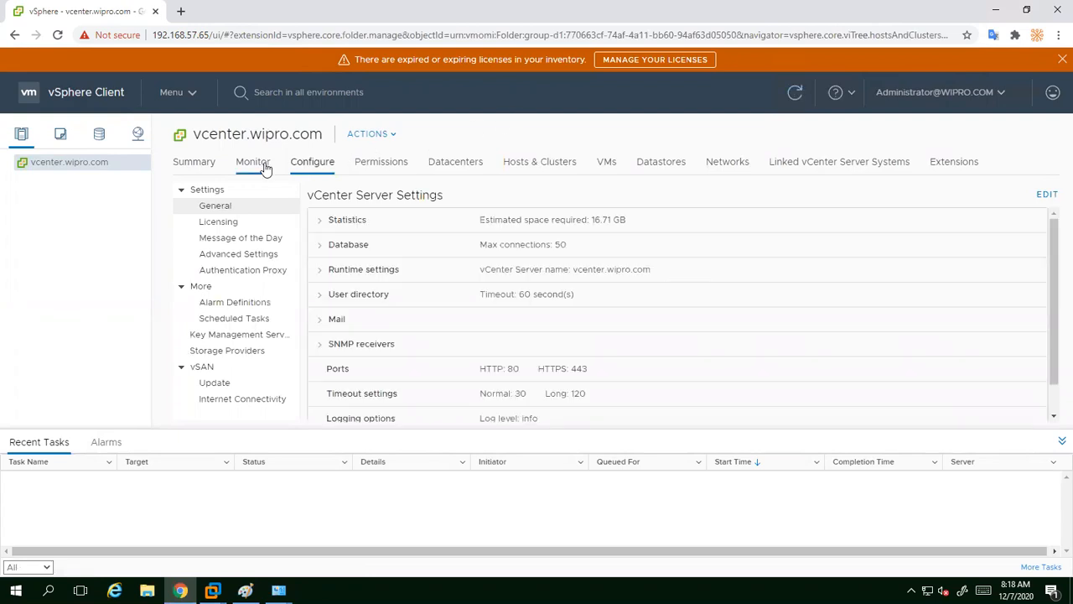
{"action": "left_click", "coordinate": [204, 167]}
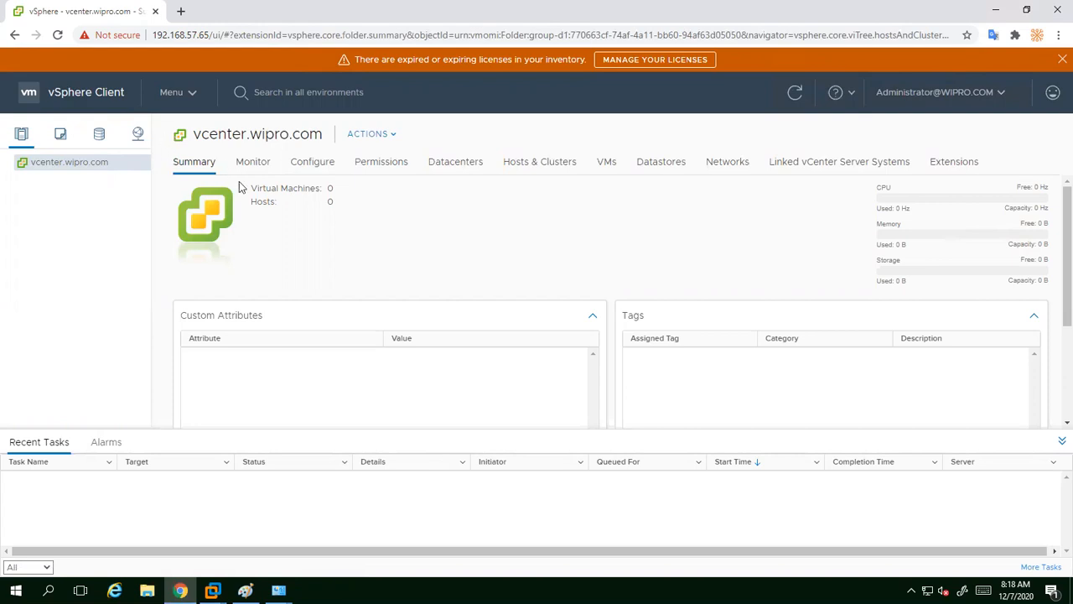
{"action": "left_click_drag", "start_coordinate": [277, 206], "coordinate": [235, 208]}
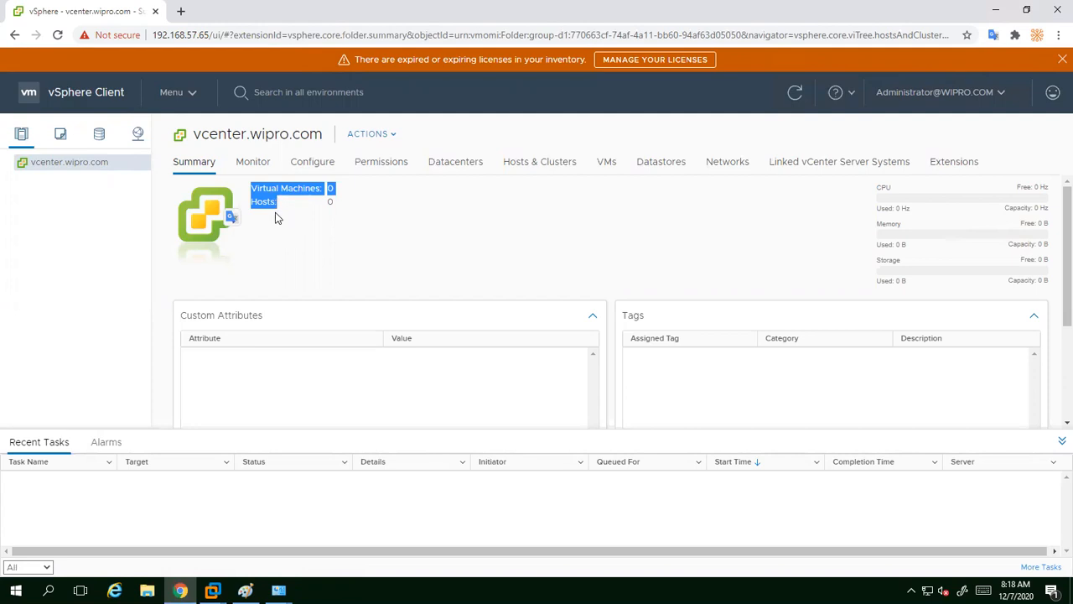
{"action": "left_click", "coordinate": [337, 278]}
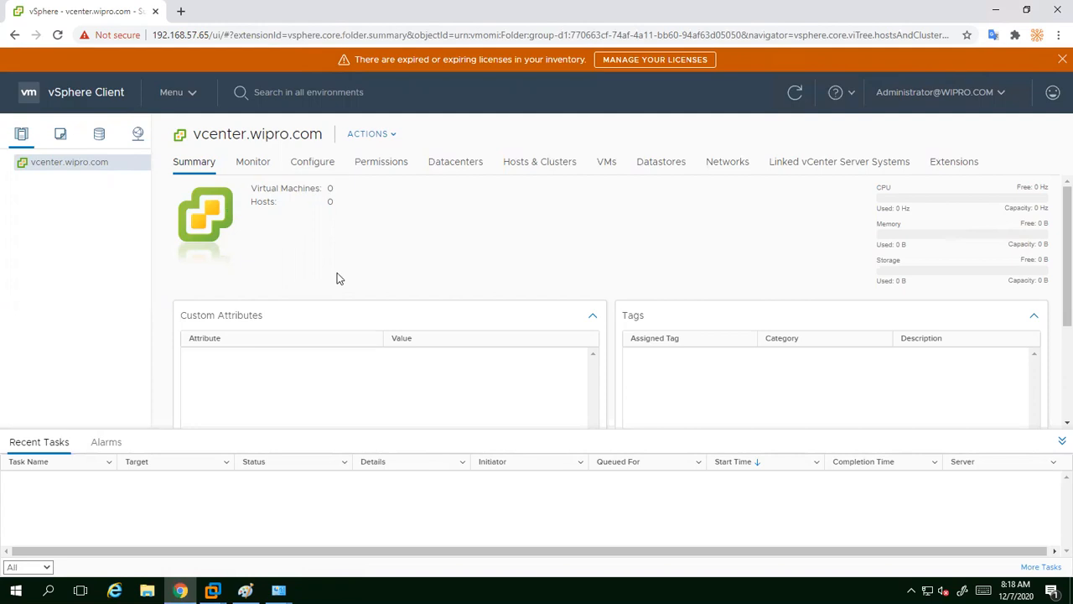
Step: Create a datacenter named wipro-datacenter under vcenter.wipro.com and expand it in the tree
{"action": "right_click", "coordinate": [65, 166]}
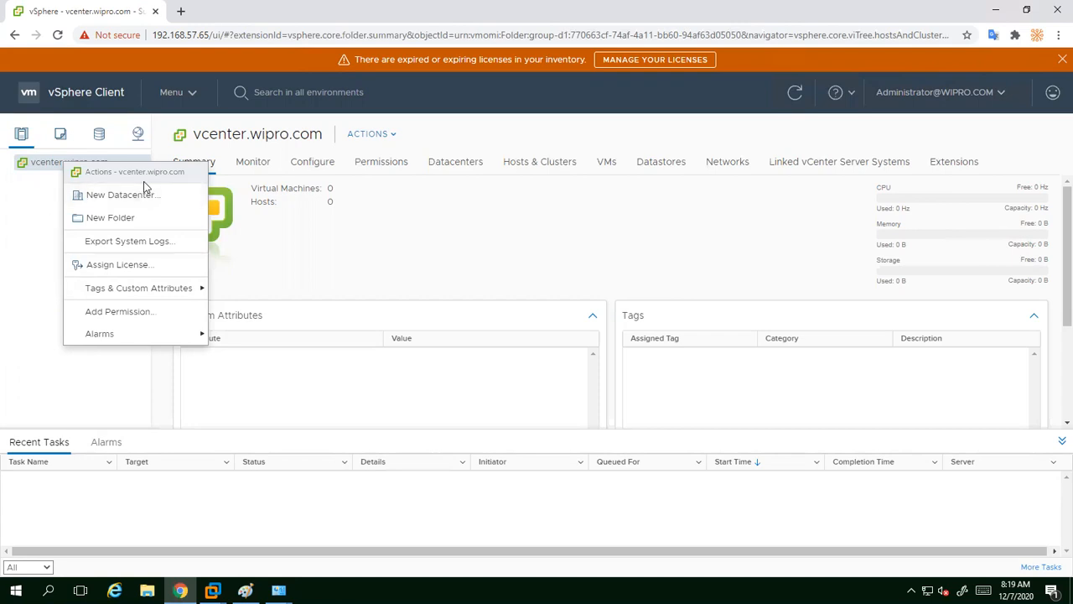
{"action": "left_click", "coordinate": [115, 198]}
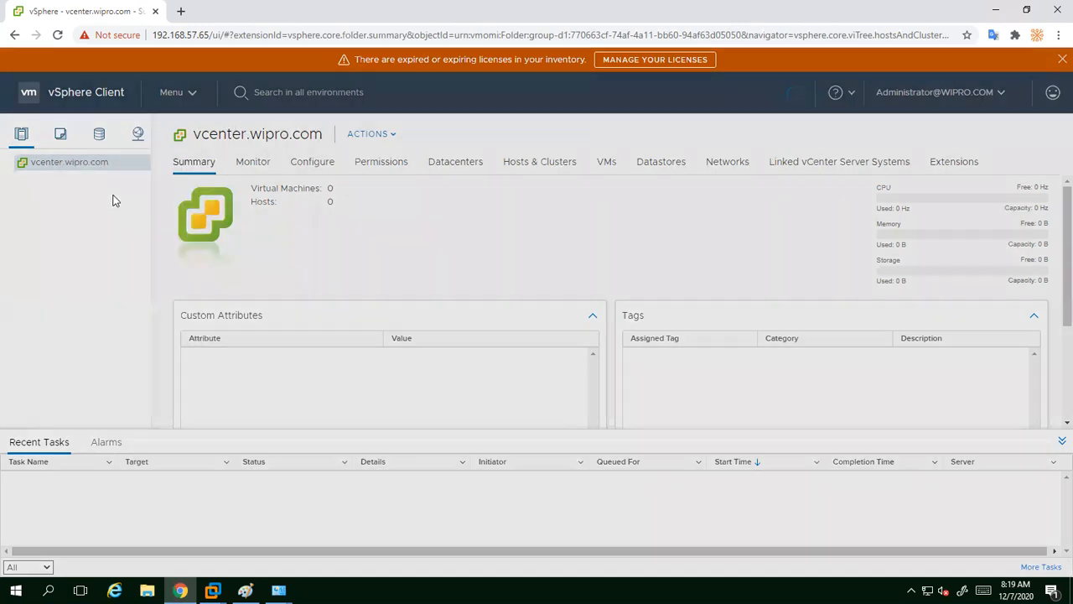
{"action": "key", "text": "BackSpace"}
{"action": "key", "text": "BackSpace"}
{"action": "key", "text": "BackSpace"}
{"action": "key", "text": "BackSpace"}
{"action": "key", "text": "BackSpace"}
{"action": "key", "text": "BackSpace"}
{"action": "key", "text": "BackSpace"}
{"action": "key", "text": "BackSpace"}
{"action": "key", "text": "BackSpace"}
{"action": "key", "text": "BackSpace"}
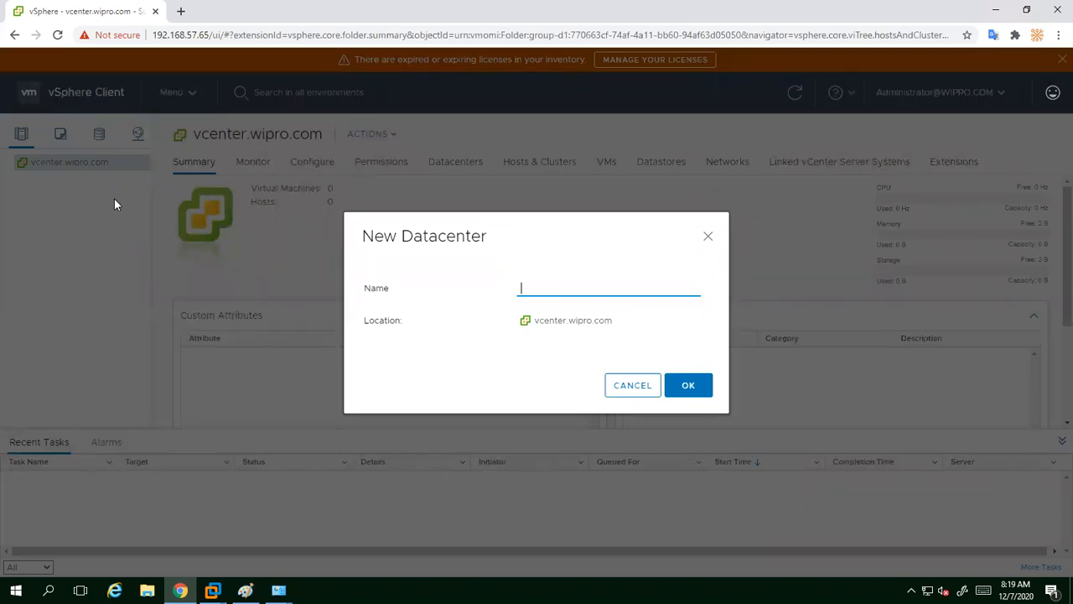
{"action": "type", "text": "wipro-datacenter"}
{"action": "left_click", "coordinate": [678, 385]}
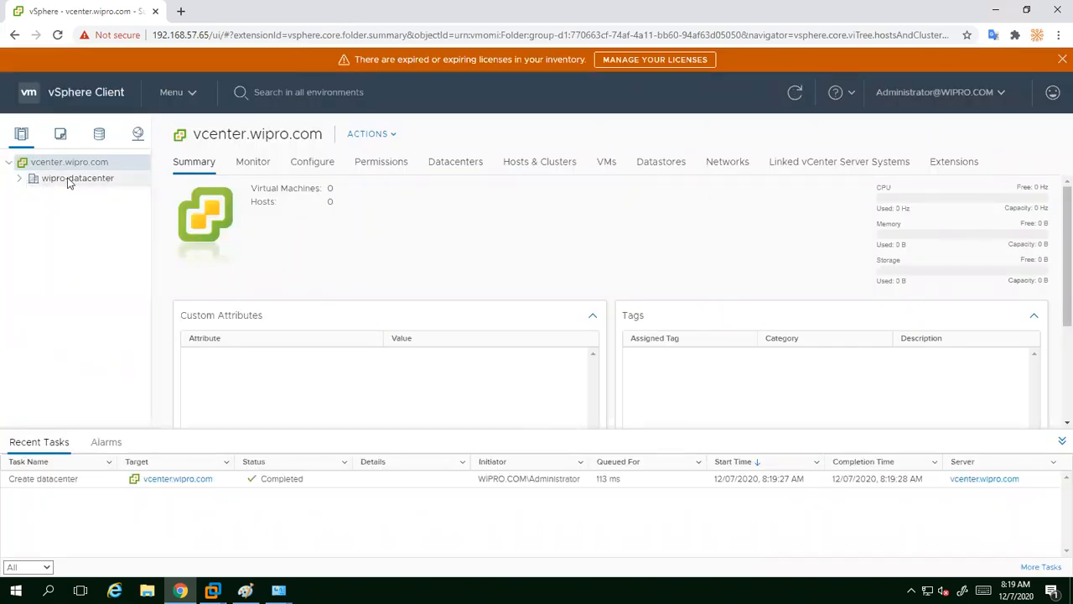
{"action": "left_click", "coordinate": [20, 182]}
Step: Start the Add Host wizard on wipro-datacenter and enter 'Esxi' as the host name
{"action": "right_click", "coordinate": [67, 183]}
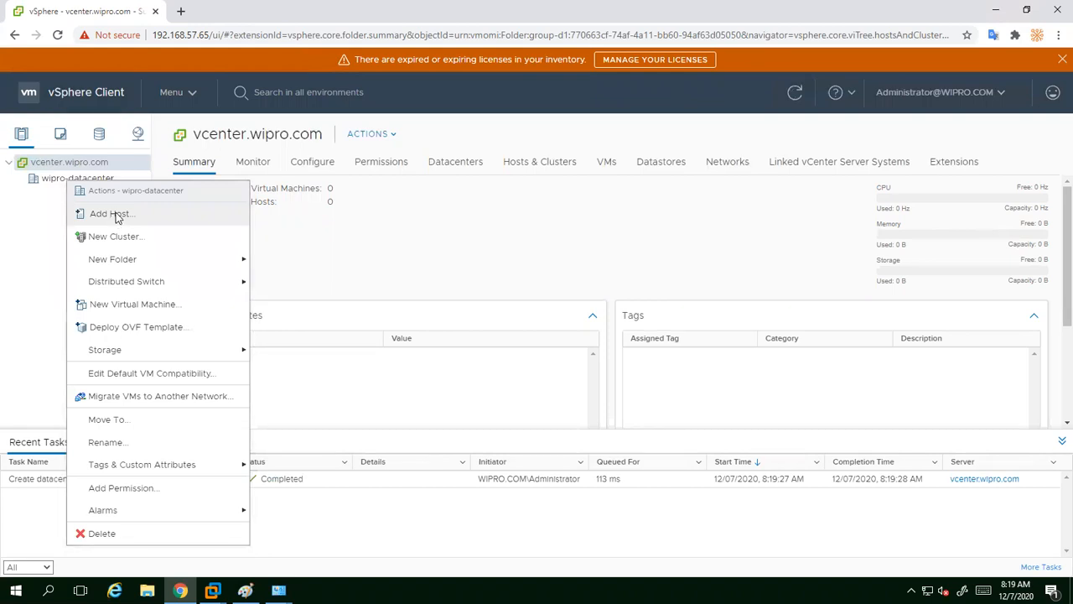
{"action": "left_click", "coordinate": [117, 216]}
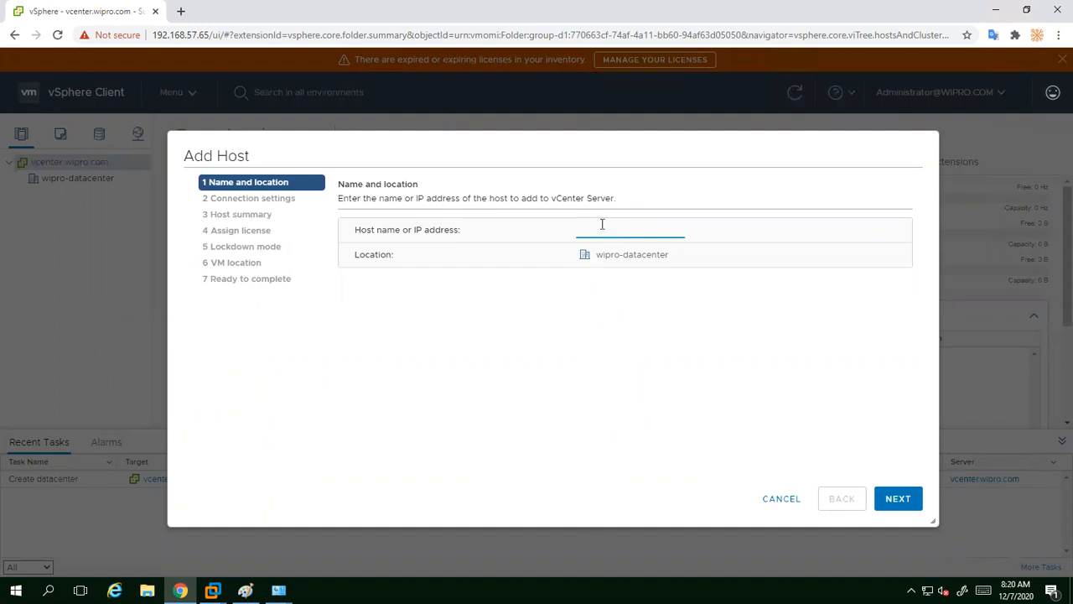
{"action": "type", "text": "E"}
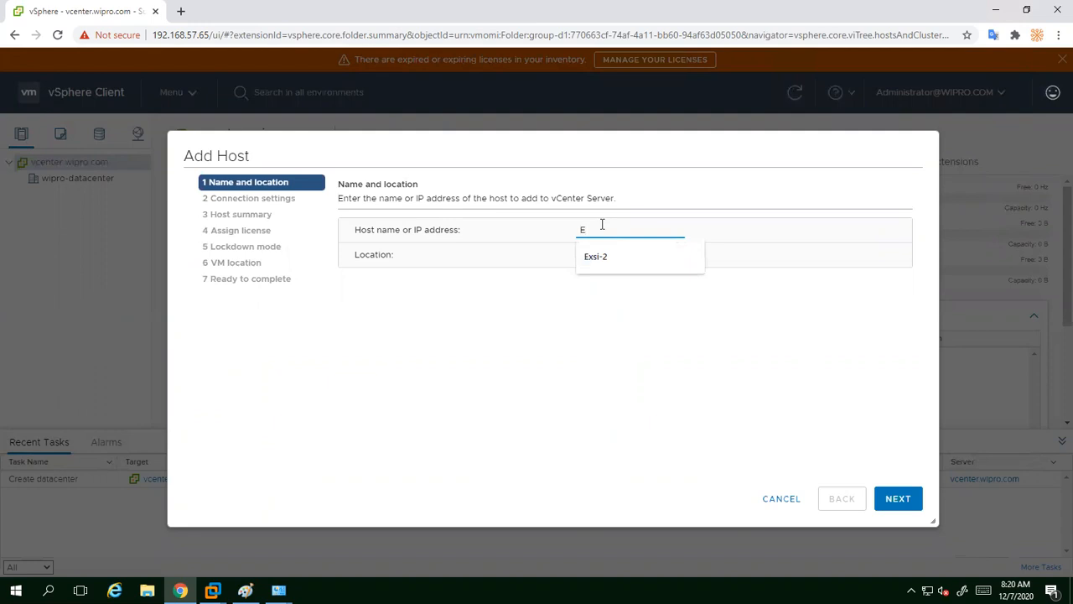
{"action": "type", "text": "sxi"}
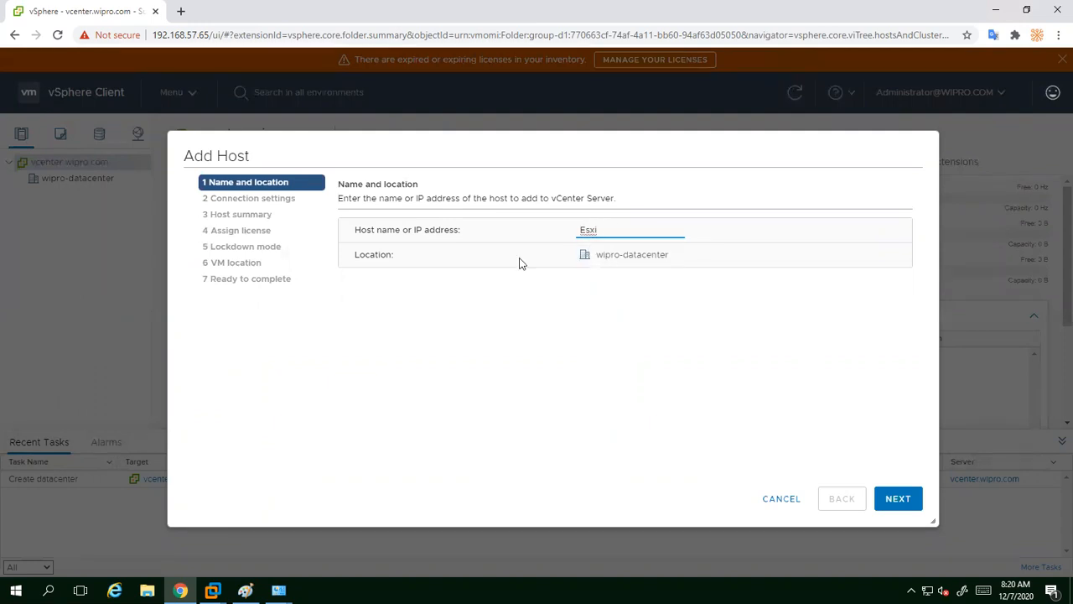
{"action": "mouse_move", "coordinate": [212, 591]}
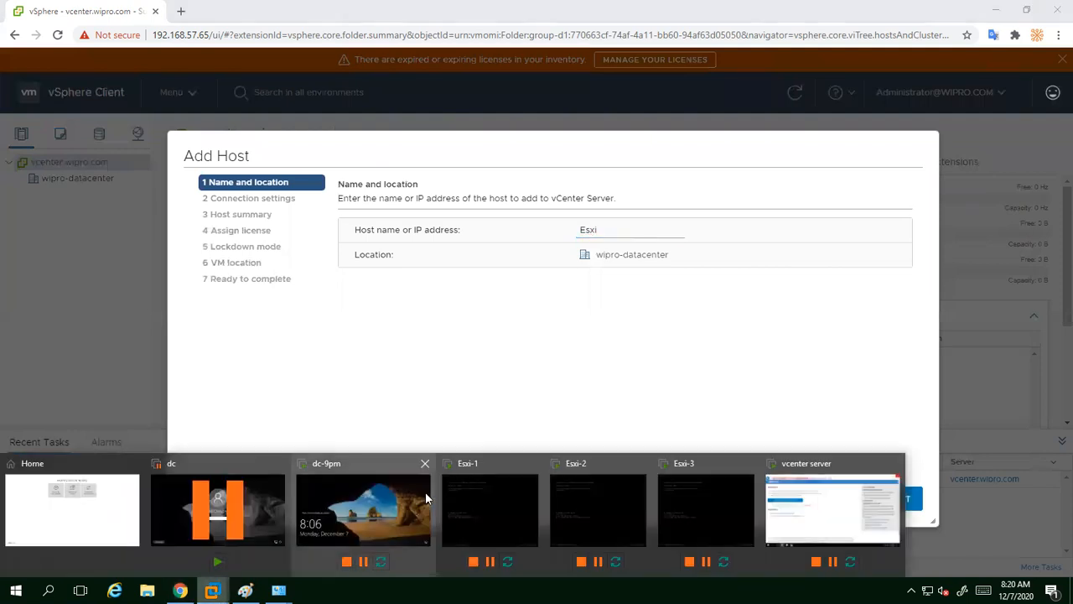
Step: Confirm the host name Esxi-1 on the Esxi-1 console, then complete the wizard's host name with -1
{"action": "left_click", "coordinate": [478, 502]}
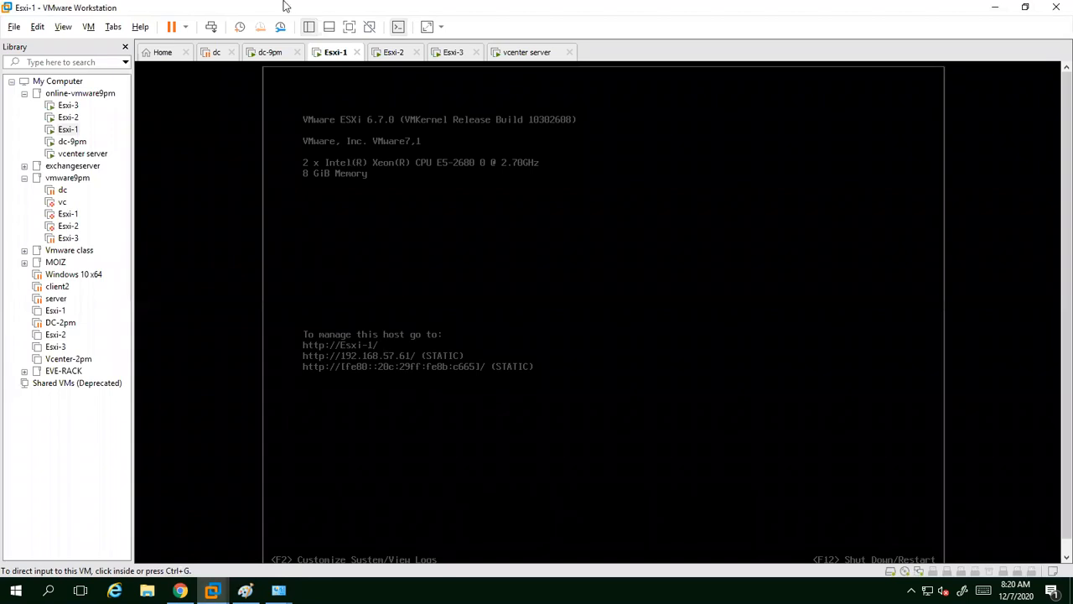
{"action": "left_click", "coordinate": [388, 468]}
{"action": "key", "text": "ctrl+alt"}
{"action": "key", "text": "ctrl+1"}
{"action": "left_click", "coordinate": [347, 367]}
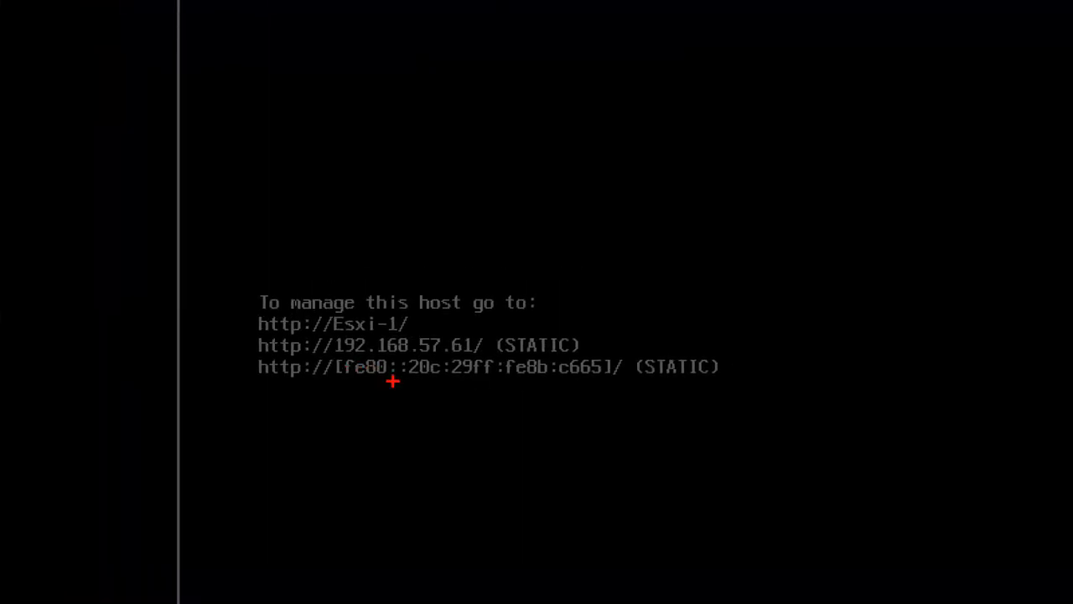
{"action": "left_click_drag", "start_coordinate": [320, 309], "coordinate": [409, 339]}
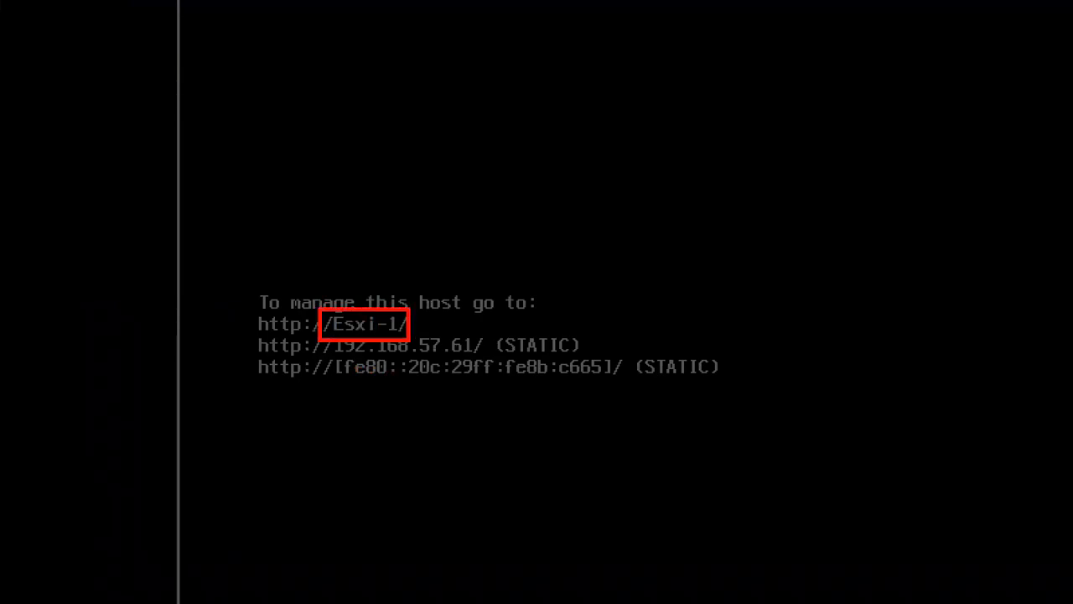
{"action": "key", "text": "Escape"}
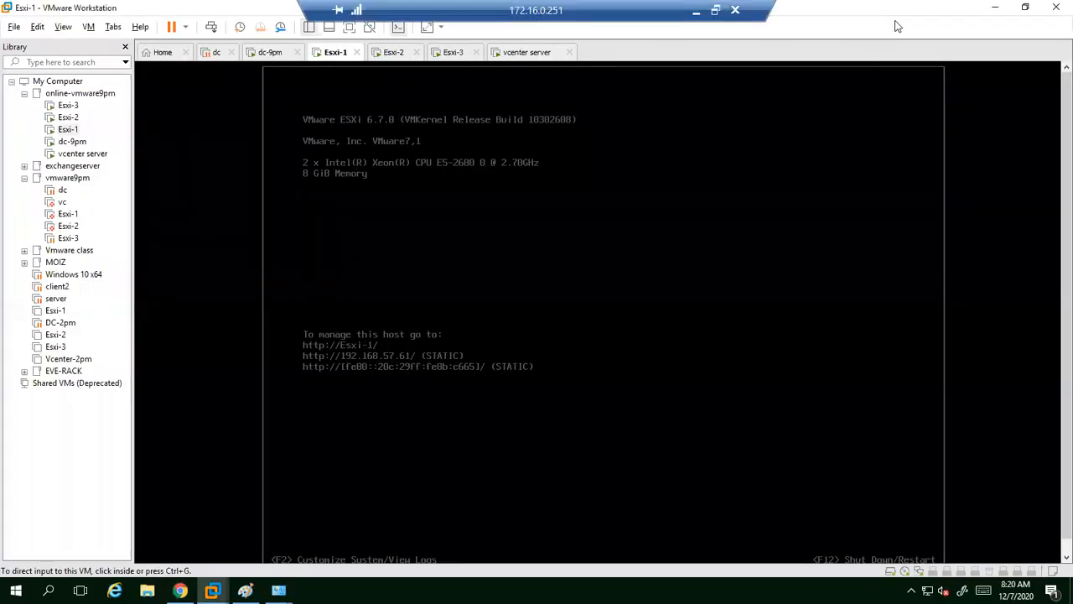
{"action": "left_click", "coordinate": [996, 7]}
{"action": "type", "text": "-1"}
Step: Connect to the host as root with its password and accept the certificate Security Alert
{"action": "left_click", "coordinate": [912, 508]}
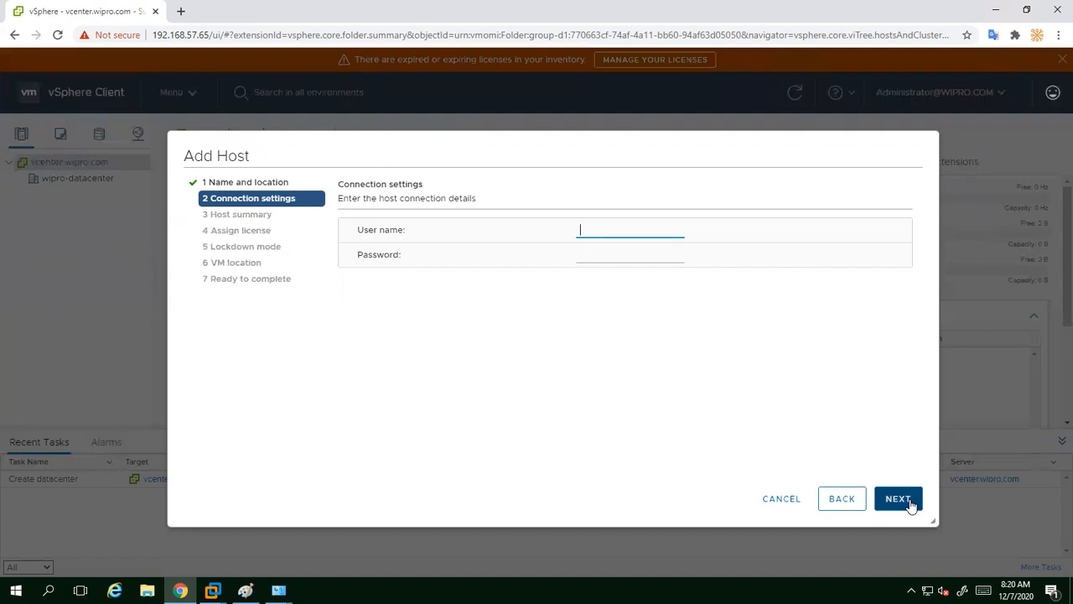
{"action": "type", "text": "root"}
{"action": "key", "text": "Tab"}
{"action": "type", "text": "•••••••••••"}
{"action": "left_click", "coordinate": [911, 504]}
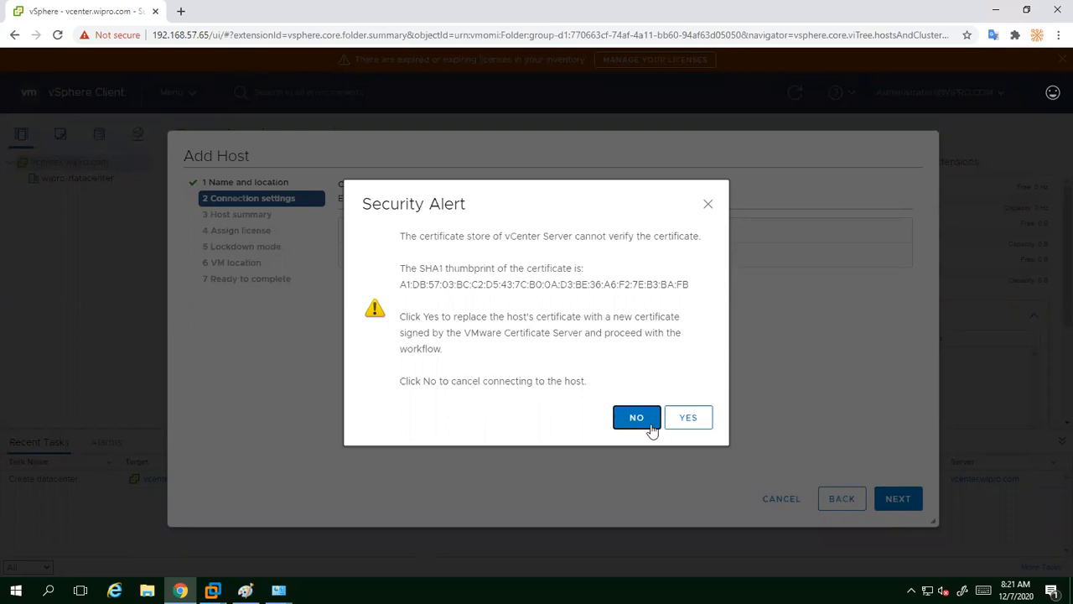
{"action": "left_click", "coordinate": [689, 419]}
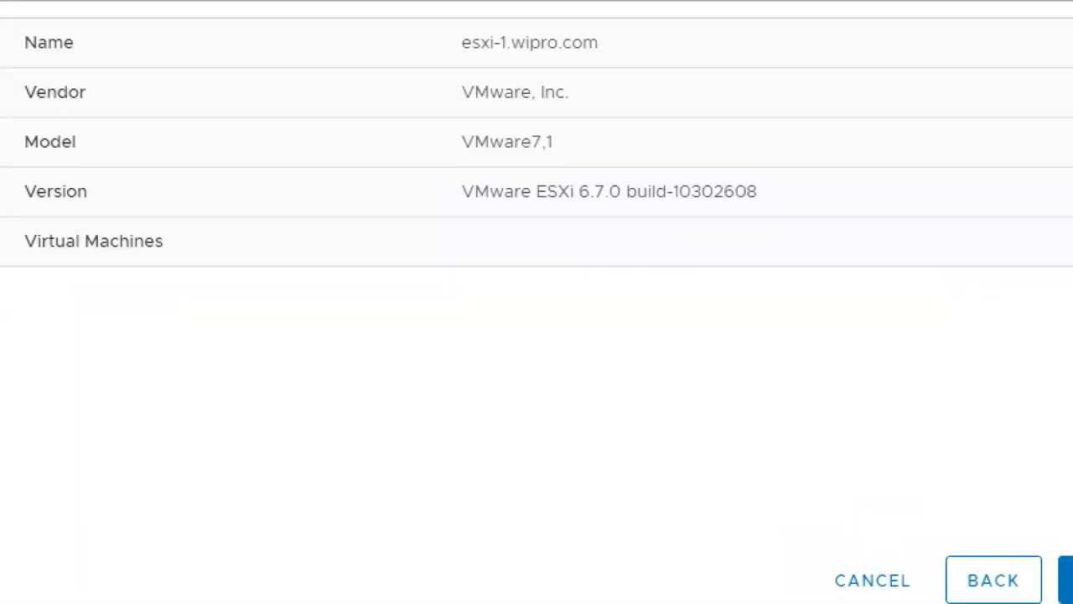
Step: Mark the host name, model VMware7,1, ESXi 6.7.0 version and empty VM count in the summary
{"action": "mouse_move", "coordinate": [528, 169]}
{"action": "left_mouse_down"}
{"action": "mouse_move", "coordinate": [583, 141]}
{"action": "mouse_move", "coordinate": [628, 141]}
{"action": "left_mouse_up"}
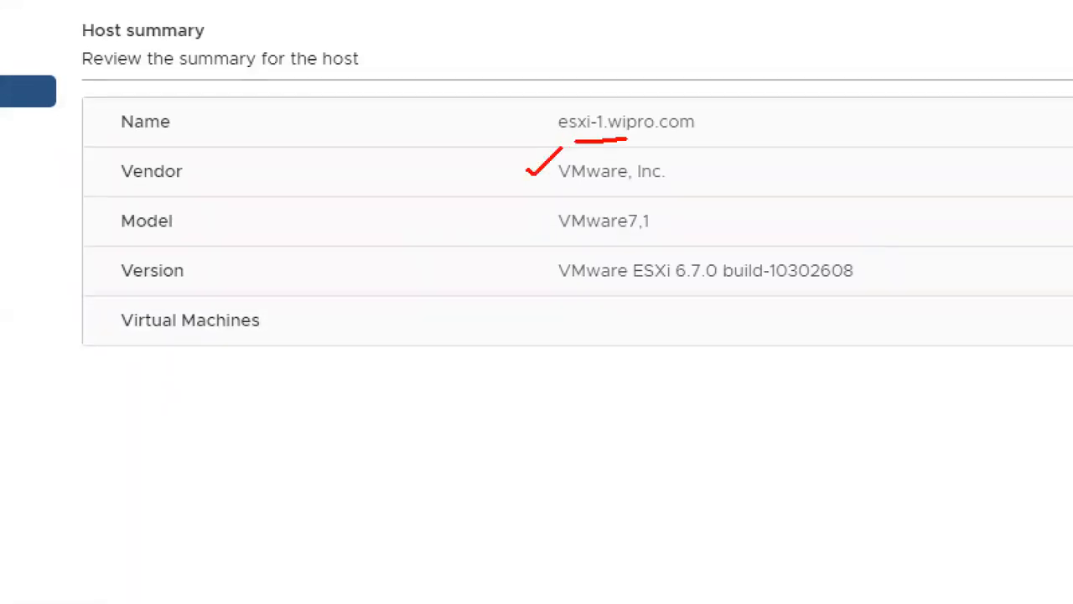
{"action": "left_click_drag", "start_coordinate": [591, 242], "coordinate": [717, 234]}
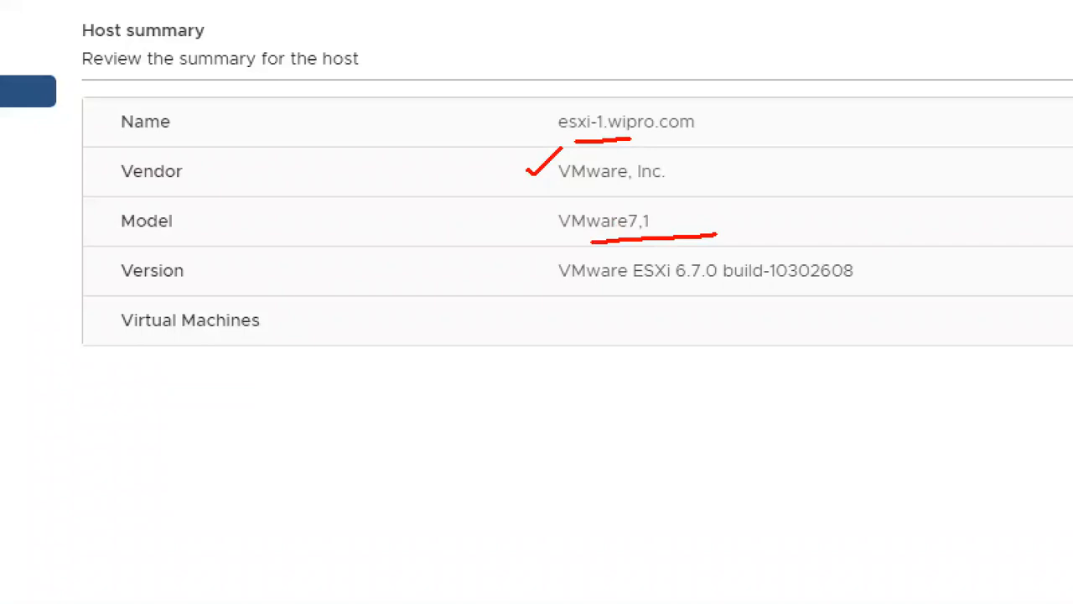
{"action": "left_click_drag", "start_coordinate": [548, 293], "coordinate": [700, 287]}
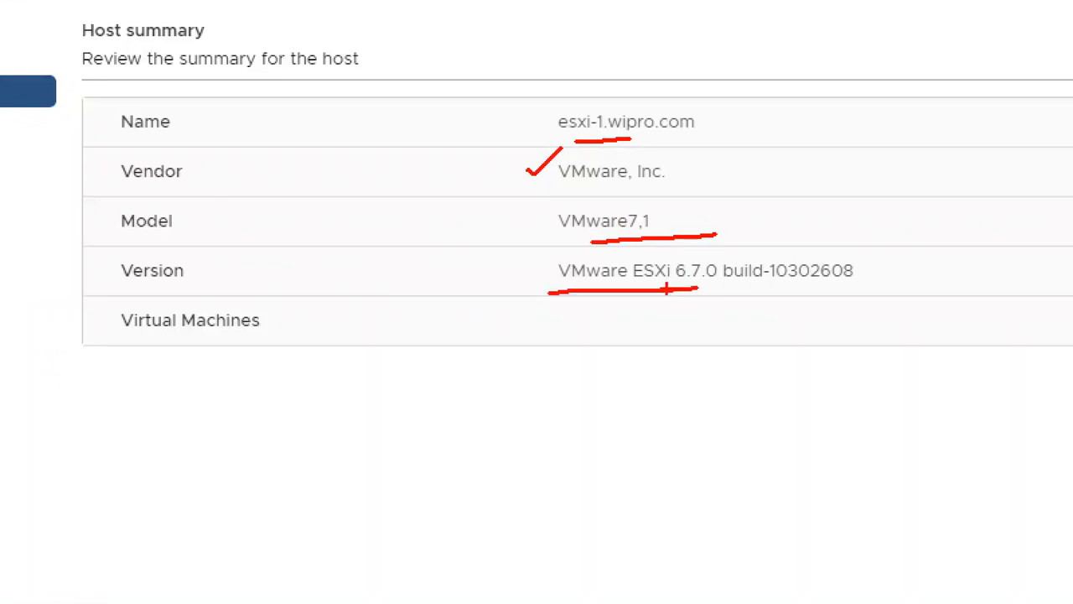
{"action": "mouse_move", "coordinate": [591, 296]}
{"action": "left_mouse_down"}
{"action": "mouse_move", "coordinate": [551, 308]}
{"action": "mouse_move", "coordinate": [684, 316]}
{"action": "mouse_move", "coordinate": [591, 294]}
{"action": "left_mouse_up"}
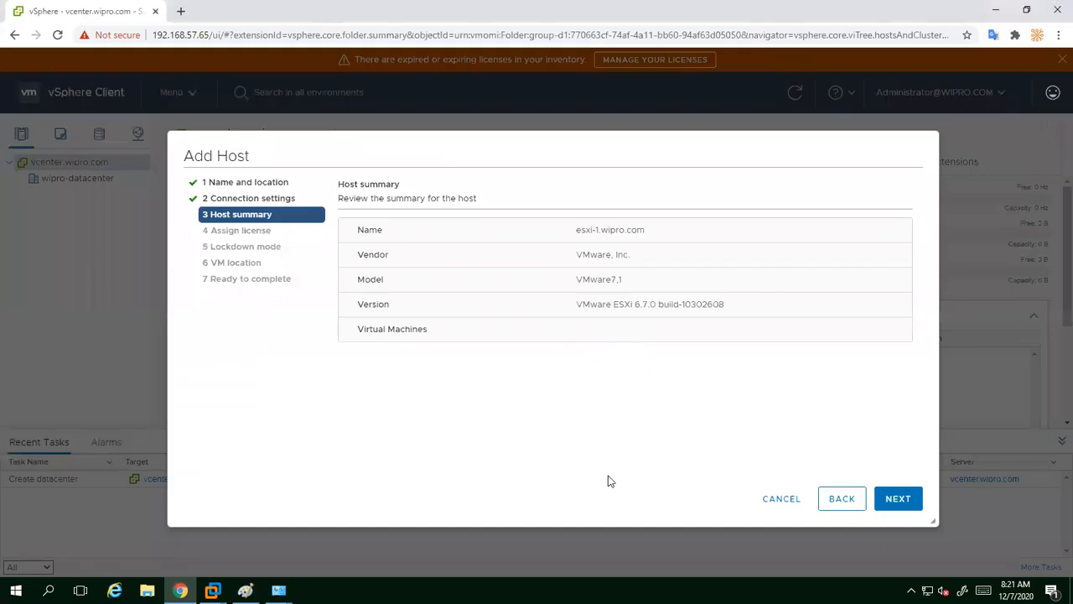
Step: Advance to Assign license with the Evaluation License, then bring up File Explorer
{"action": "left_click", "coordinate": [894, 503]}
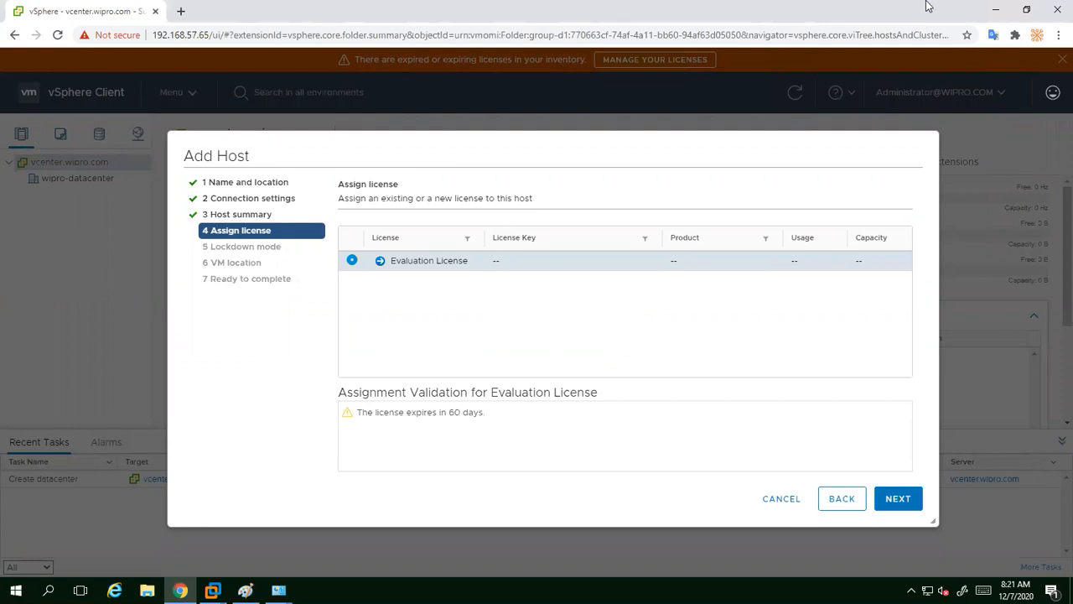
{"action": "left_click", "coordinate": [995, 11]}
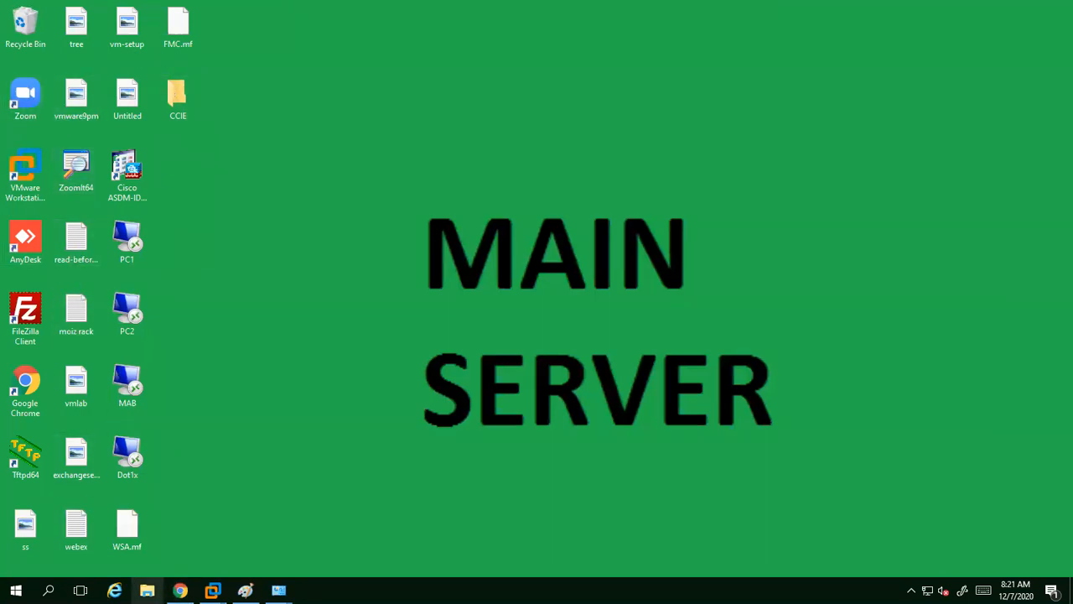
{"action": "left_click", "coordinate": [147, 591]}
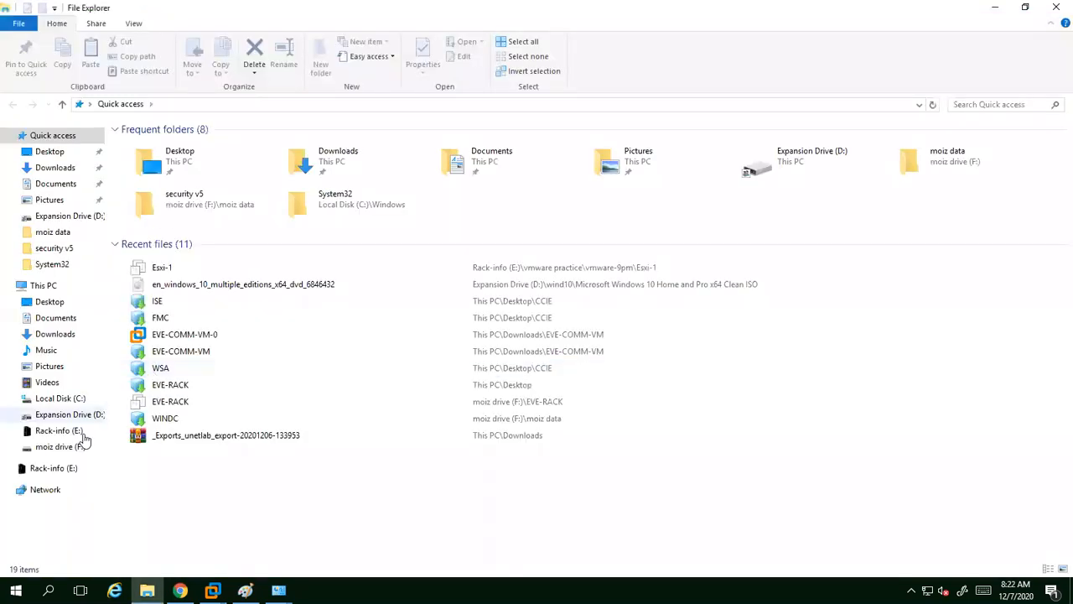
Step: Read through the esxi keys notes on Expansion Drive (D:), then return to the Add Host wizard
{"action": "left_click", "coordinate": [46, 286]}
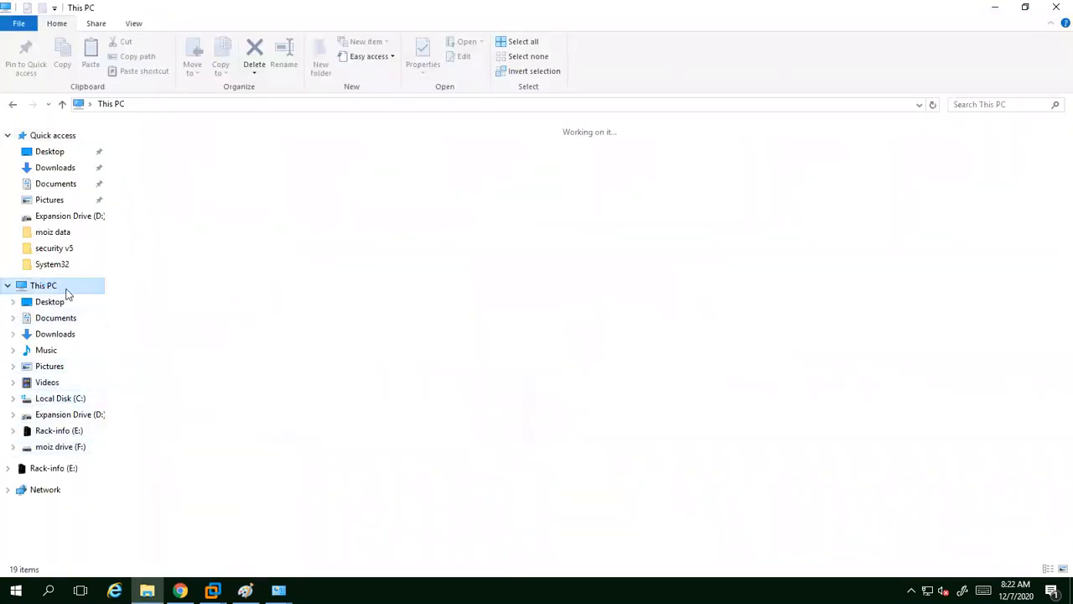
{"action": "double_click", "coordinate": [356, 252]}
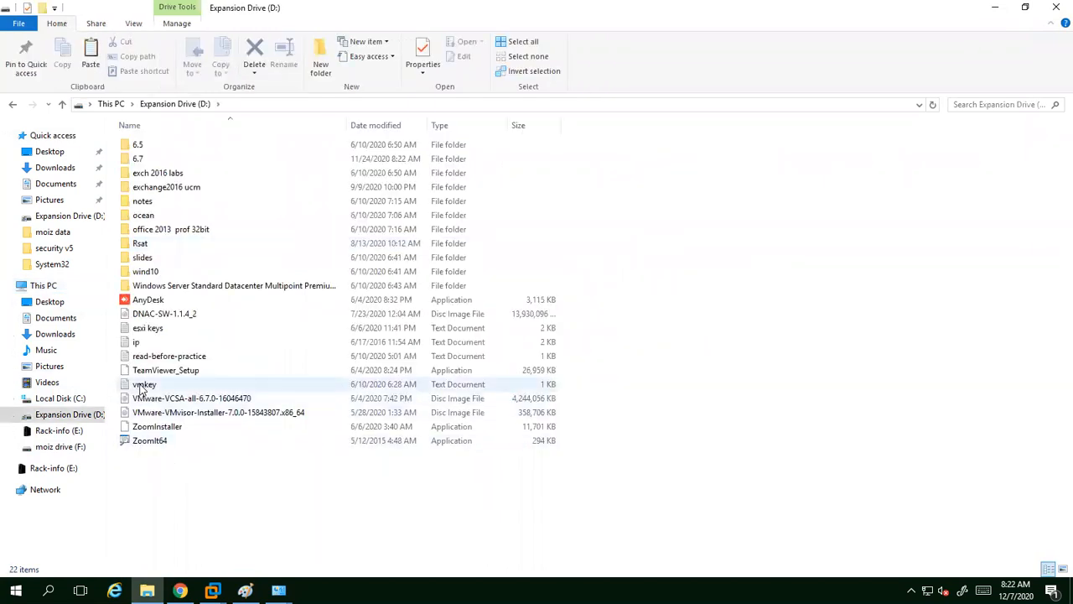
{"action": "double_click", "coordinate": [148, 330]}
{"action": "scroll", "coordinate": [157, 256], "scroll_direction": "down", "scroll_amount": 1}
{"action": "scroll", "coordinate": [158, 255], "scroll_direction": "down", "scroll_amount": 5}
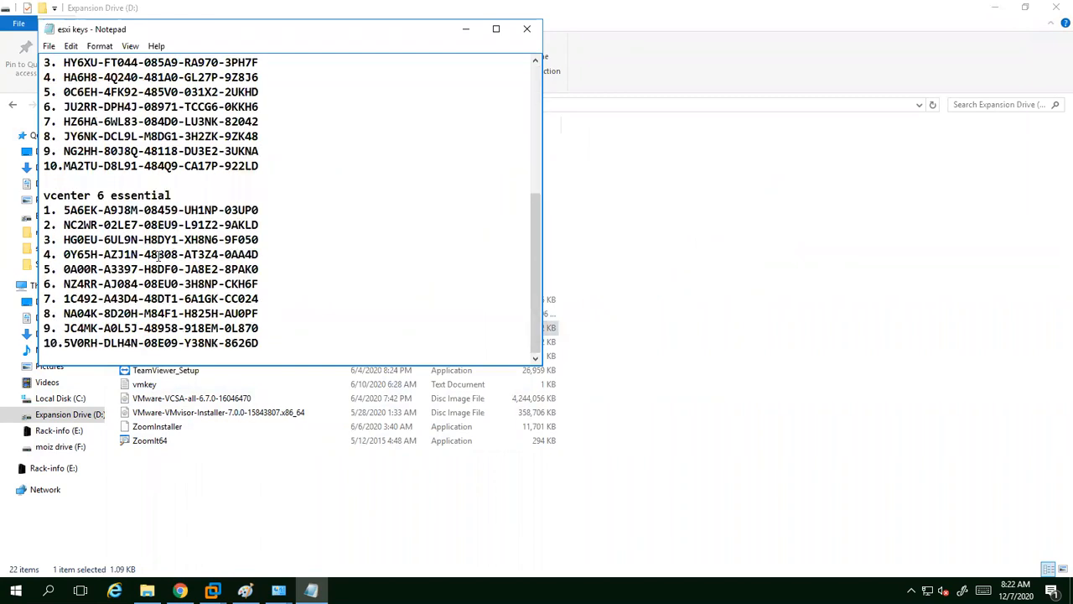
{"action": "left_click", "coordinate": [527, 28]}
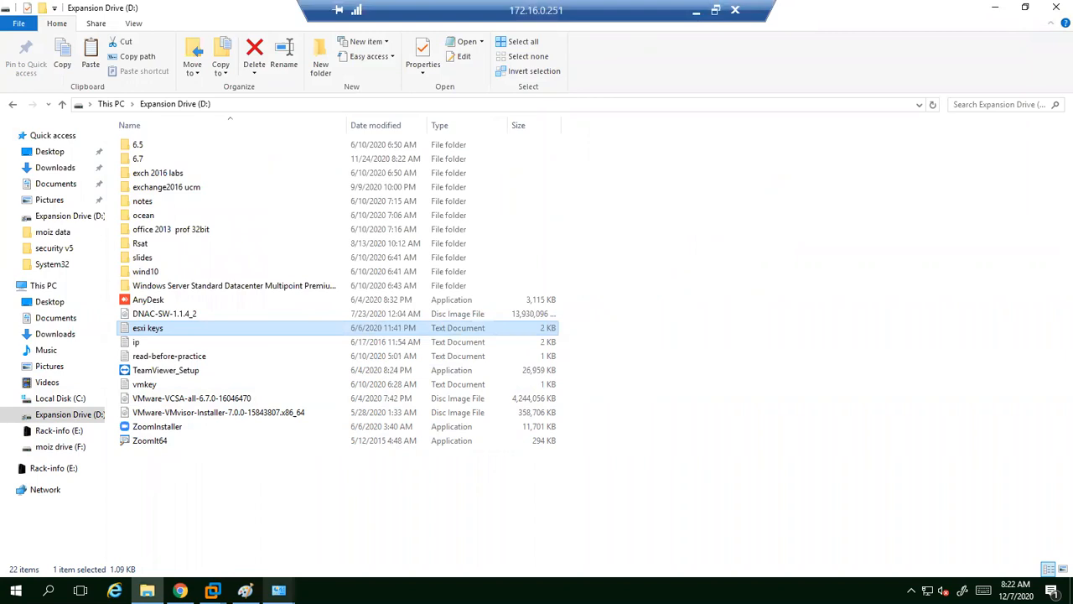
{"action": "left_click", "coordinate": [181, 590]}
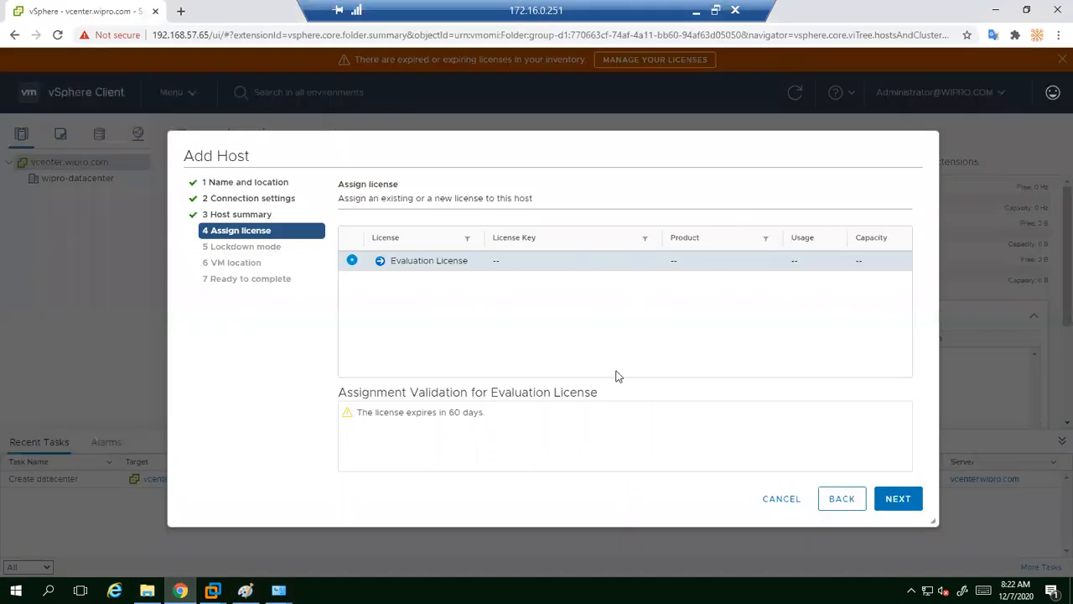
Step: Keep the Evaluation License and continue through the Lockdown mode step with Disabled selected
{"action": "left_click", "coordinate": [899, 500]}
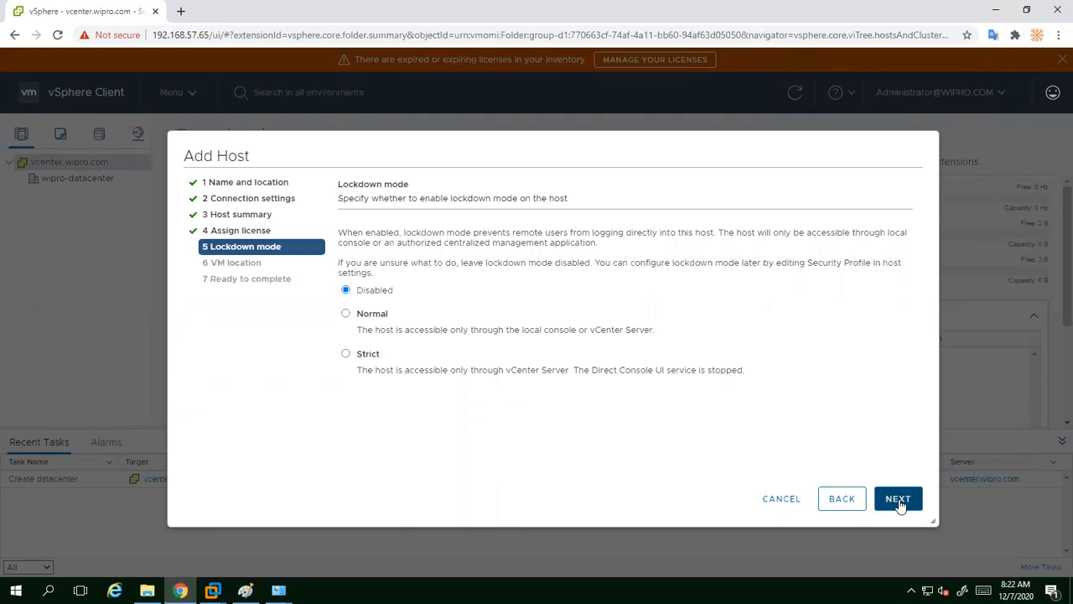
{"action": "left_click", "coordinate": [900, 502]}
Step: Draw a box below the lockdown options and label it 'Esxi'
{"action": "mouse_move", "coordinate": [428, 409]}
{"action": "left_mouse_down"}
{"action": "mouse_move", "coordinate": [499, 460]}
{"action": "mouse_move", "coordinate": [615, 473]}
{"action": "left_mouse_up"}
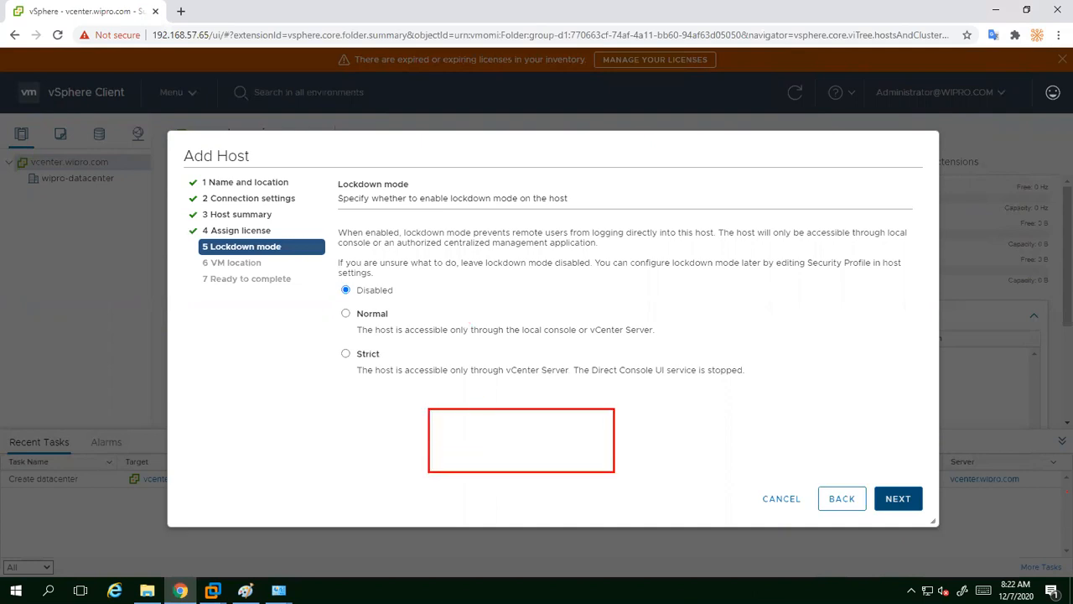
{"action": "key", "text": "t"}
{"action": "type", "text": "Esxi"}
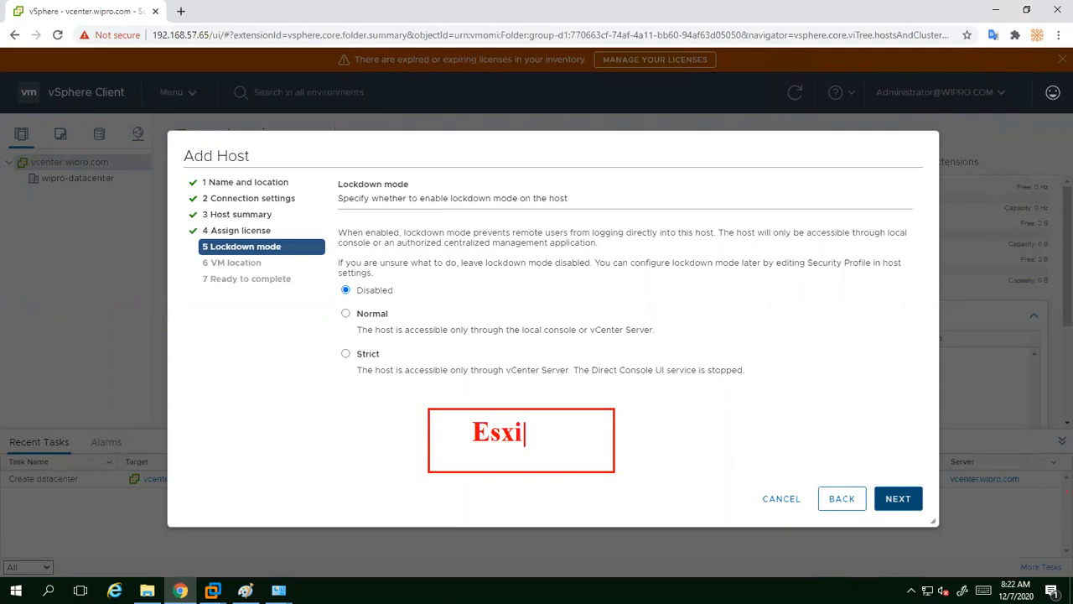
{"action": "key", "text": "Escape"}
Step: Underline wipro-datacenter and the Esxi label, circle the lockdown options, and connect a small lower-left box to Esxi
{"action": "left_click_drag", "start_coordinate": [54, 202], "coordinate": [93, 196]}
{"action": "left_click_drag", "start_coordinate": [484, 453], "coordinate": [509, 450]}
{"action": "mouse_move", "coordinate": [338, 282]}
{"action": "left_mouse_down"}
{"action": "mouse_move", "coordinate": [331, 325]}
{"action": "mouse_move", "coordinate": [391, 383]}
{"action": "mouse_move", "coordinate": [413, 282]}
{"action": "mouse_move", "coordinate": [342, 279]}
{"action": "left_mouse_up"}
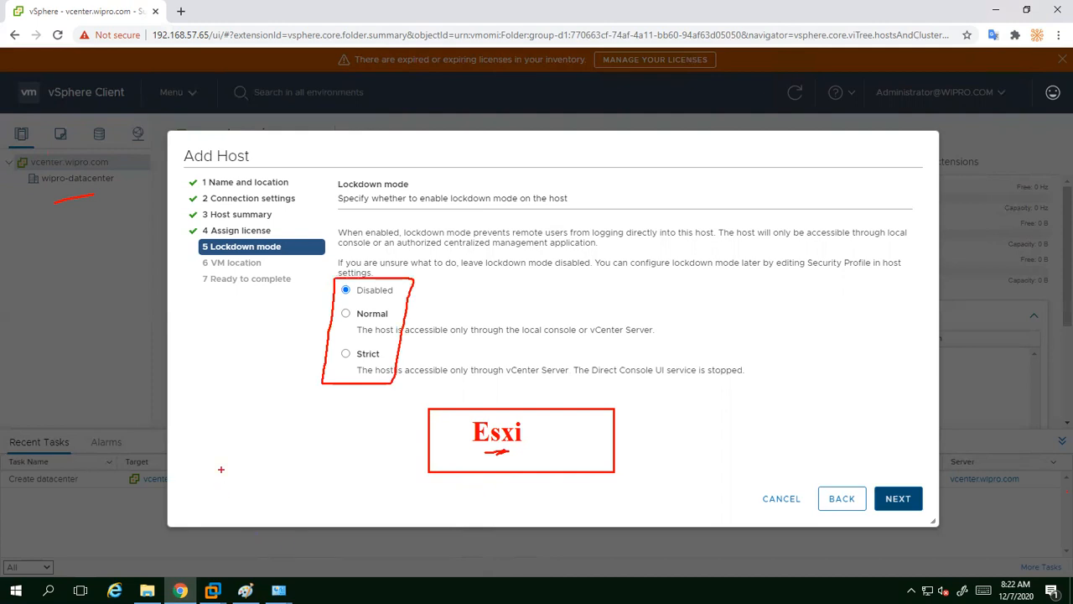
{"action": "mouse_move", "coordinate": [194, 477]}
{"action": "left_mouse_down"}
{"action": "mouse_move", "coordinate": [268, 514]}
{"action": "mouse_move", "coordinate": [244, 521]}
{"action": "left_mouse_up"}
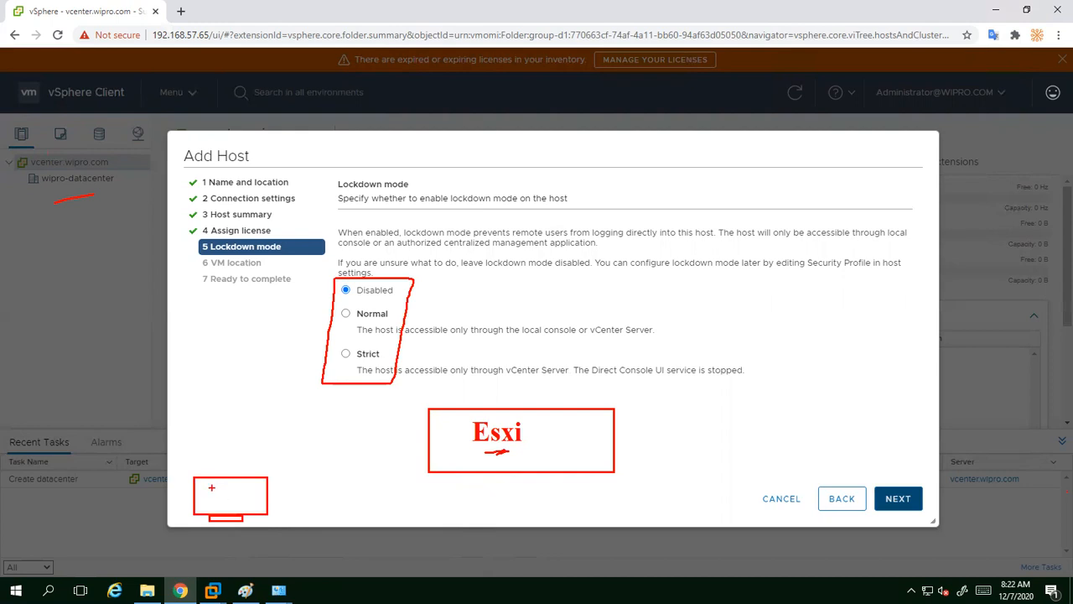
{"action": "mouse_move", "coordinate": [230, 477]}
{"action": "left_mouse_down"}
{"action": "mouse_move", "coordinate": [324, 446]}
{"action": "mouse_move", "coordinate": [423, 437]}
{"action": "left_mouse_up"}
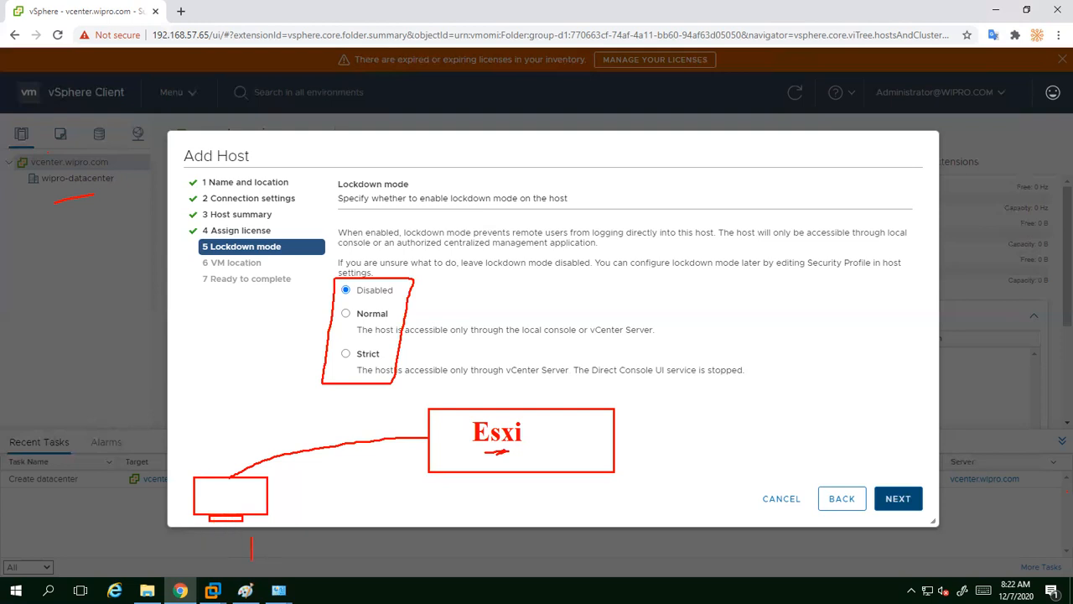
Step: Write the red notes 'vsphere client' and 'ssh potty' below the sketch
{"action": "left_click_drag", "start_coordinate": [251, 543], "coordinate": [258, 542]}
{"action": "type", "text": "w"}
{"action": "key", "text": "BackSpace"}
{"action": "type", "text": "shphere"}
{"action": "key", "text": "BackSpace"}
{"action": "key", "text": "BackSpace"}
{"action": "key", "text": "BackSpace"}
{"action": "key", "text": "BackSpace"}
{"action": "key", "text": "BackSpace"}
{"action": "key", "text": "BackSpace"}
{"action": "type", "text": "phere client"}
{"action": "left_click_drag", "start_coordinate": [461, 548], "coordinate": [462, 574]}
{"action": "type", "text": "ssh  potty"}
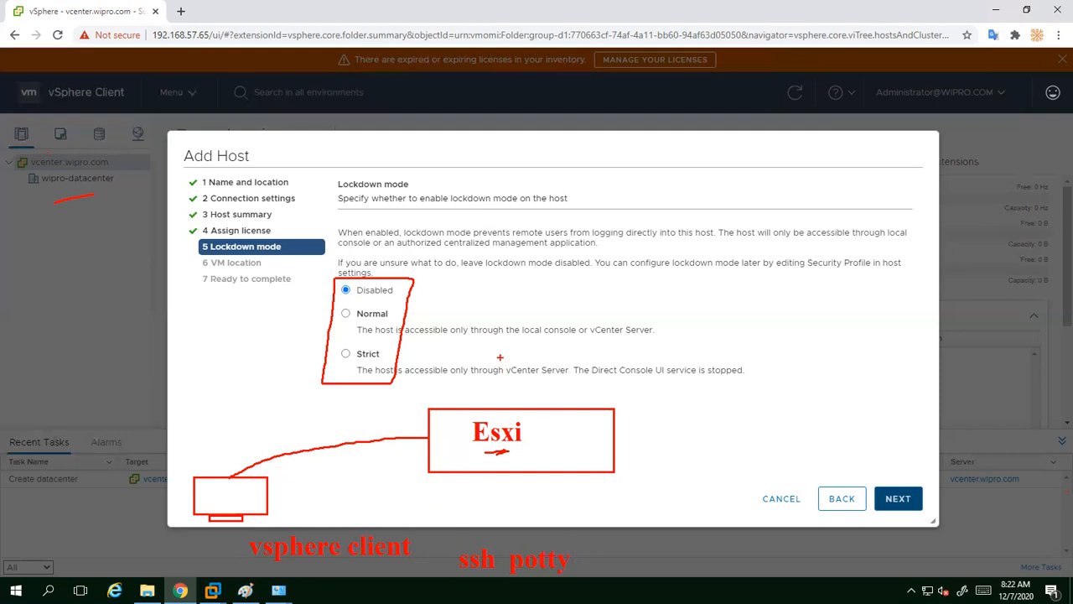
Step: Draw a bar under the Normal description linked to Esxi, and underline the Lockdown mode heading
{"action": "left_click_drag", "start_coordinate": [486, 339], "coordinate": [689, 352]}
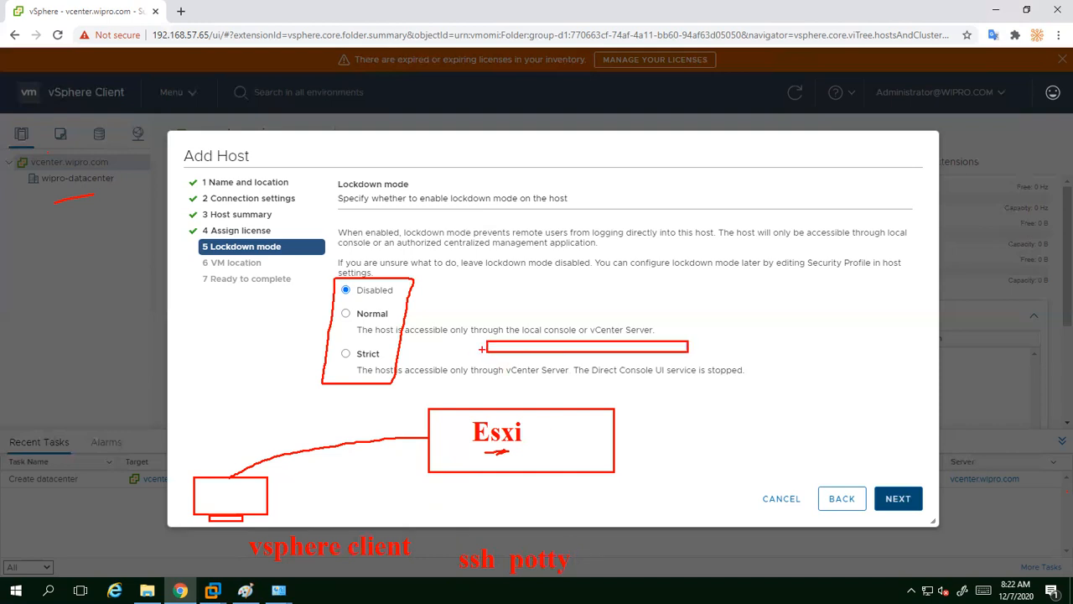
{"action": "left_click_drag", "start_coordinate": [505, 353], "coordinate": [497, 403]}
{"action": "left_click_drag", "start_coordinate": [338, 191], "coordinate": [402, 189]}
Step: Cross out 'vsphere client' and link both notes to the Esxi box
{"action": "left_click_drag", "start_coordinate": [332, 529], "coordinate": [402, 485]}
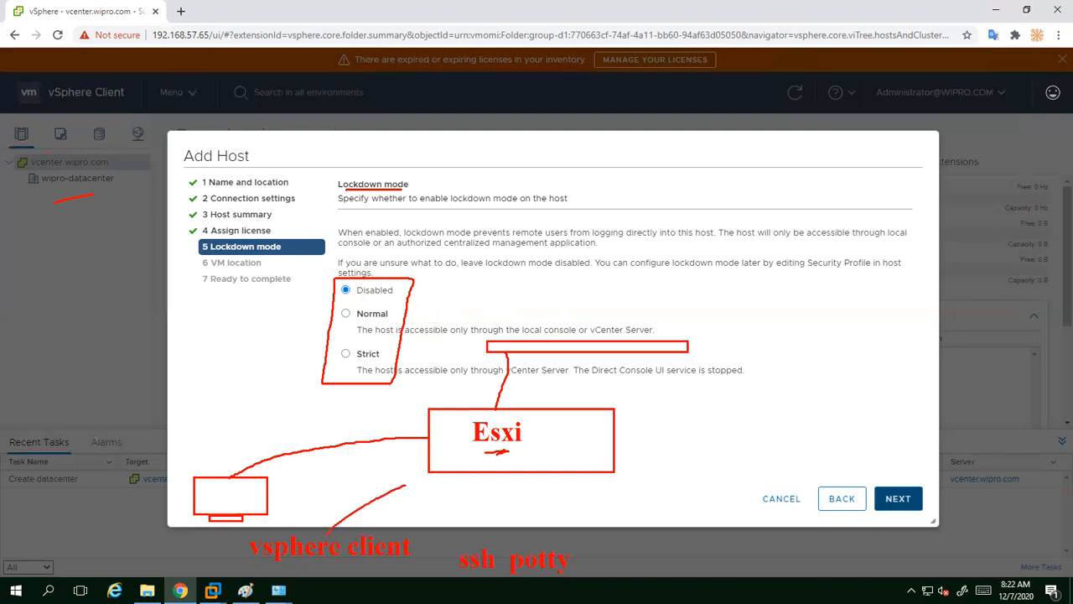
{"action": "mouse_move", "coordinate": [231, 542]}
{"action": "left_mouse_down"}
{"action": "mouse_move", "coordinate": [248, 559]}
{"action": "mouse_move", "coordinate": [234, 558]}
{"action": "left_mouse_up"}
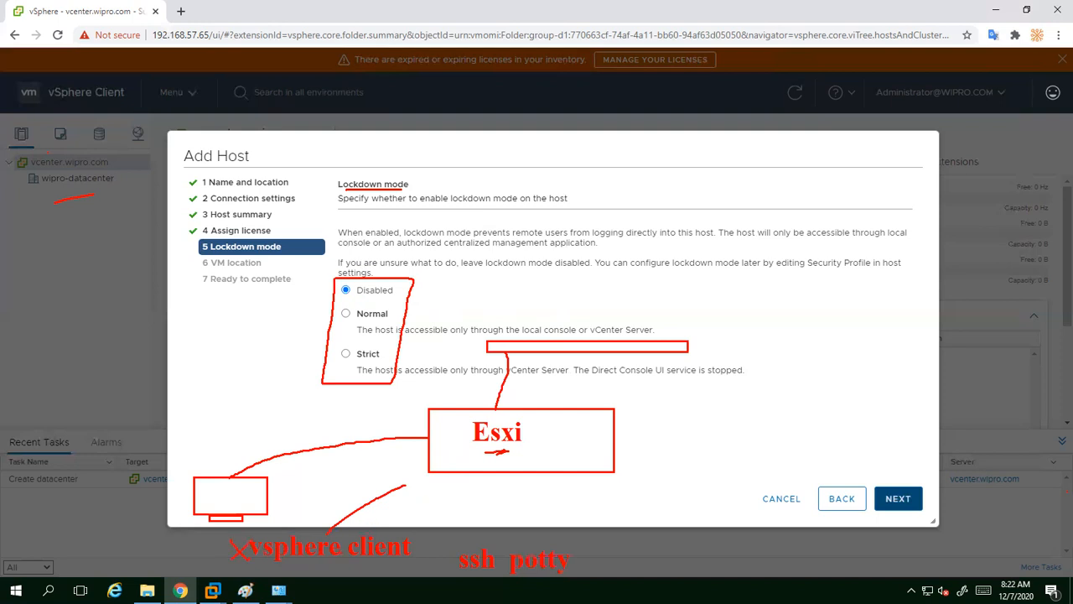
{"action": "left_click_drag", "start_coordinate": [506, 553], "coordinate": [508, 481]}
Step: Circle Normal and Strict, underline Disabled, vCenter Server and Direct Console UI, then clear the markup
{"action": "left_click_drag", "start_coordinate": [342, 300], "coordinate": [408, 300]}
{"action": "mouse_move", "coordinate": [341, 300]}
{"action": "left_mouse_down"}
{"action": "mouse_move", "coordinate": [330, 320]}
{"action": "mouse_move", "coordinate": [377, 331]}
{"action": "mouse_move", "coordinate": [409, 321]}
{"action": "mouse_move", "coordinate": [378, 295]}
{"action": "left_mouse_up"}
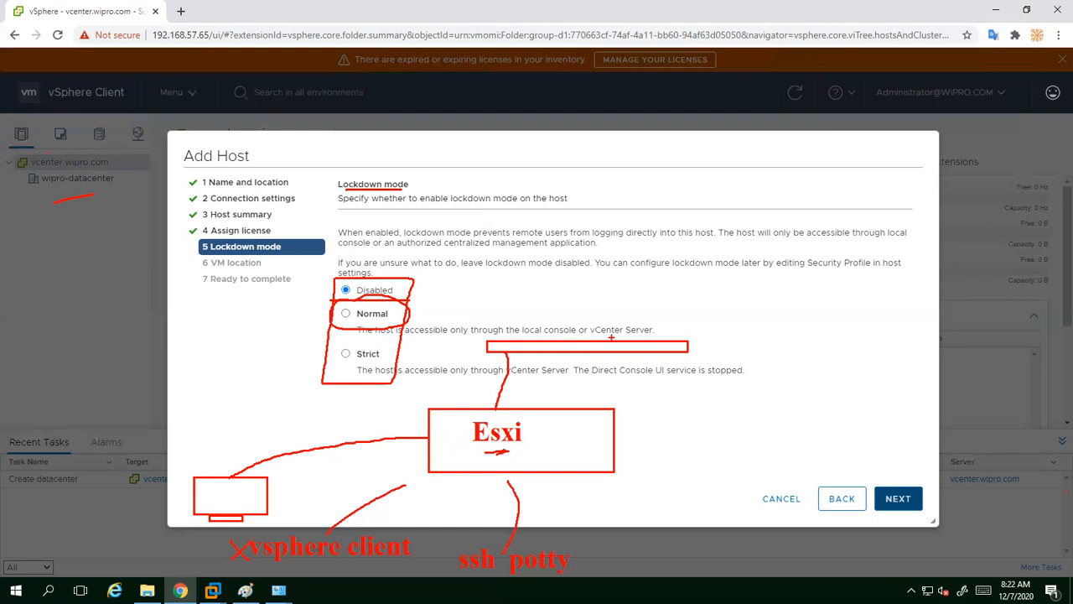
{"action": "mouse_move", "coordinate": [597, 339]}
{"action": "left_mouse_down"}
{"action": "mouse_move", "coordinate": [651, 341]}
{"action": "mouse_move", "coordinate": [678, 330]}
{"action": "mouse_move", "coordinate": [581, 318]}
{"action": "left_mouse_up"}
{"action": "left_click_drag", "start_coordinate": [501, 396], "coordinate": [496, 408]}
{"action": "mouse_move", "coordinate": [375, 339]}
{"action": "left_mouse_down"}
{"action": "mouse_move", "coordinate": [327, 345]}
{"action": "mouse_move", "coordinate": [398, 369]}
{"action": "mouse_move", "coordinate": [387, 346]}
{"action": "left_mouse_up"}
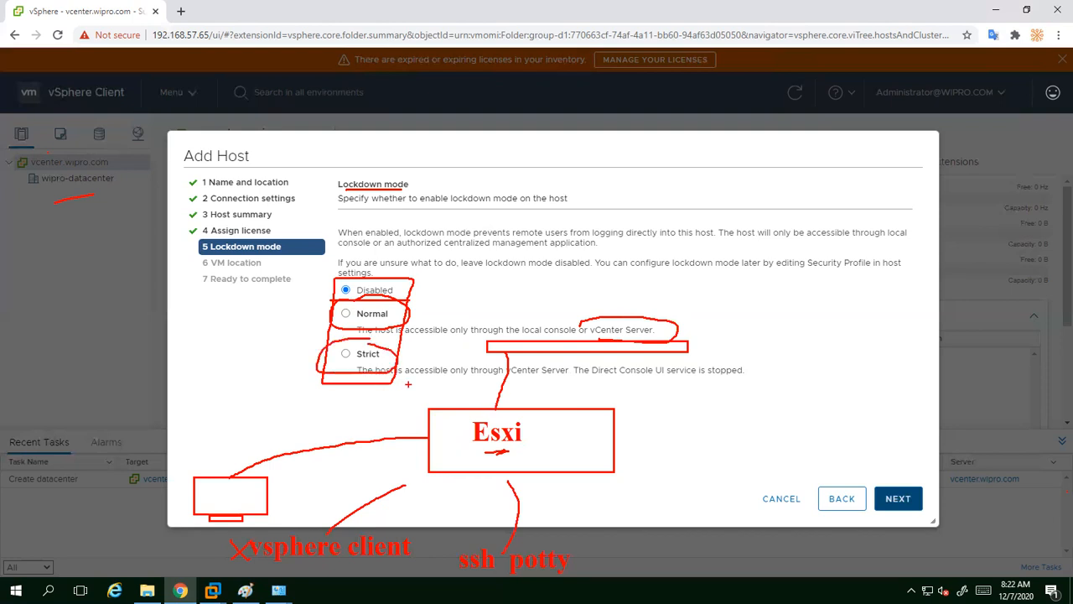
{"action": "mouse_move", "coordinate": [507, 383]}
{"action": "left_mouse_down"}
{"action": "mouse_move", "coordinate": [547, 380]}
{"action": "mouse_move", "coordinate": [515, 383]}
{"action": "left_mouse_up"}
{"action": "left_click_drag", "start_coordinate": [591, 382], "coordinate": [671, 380]}
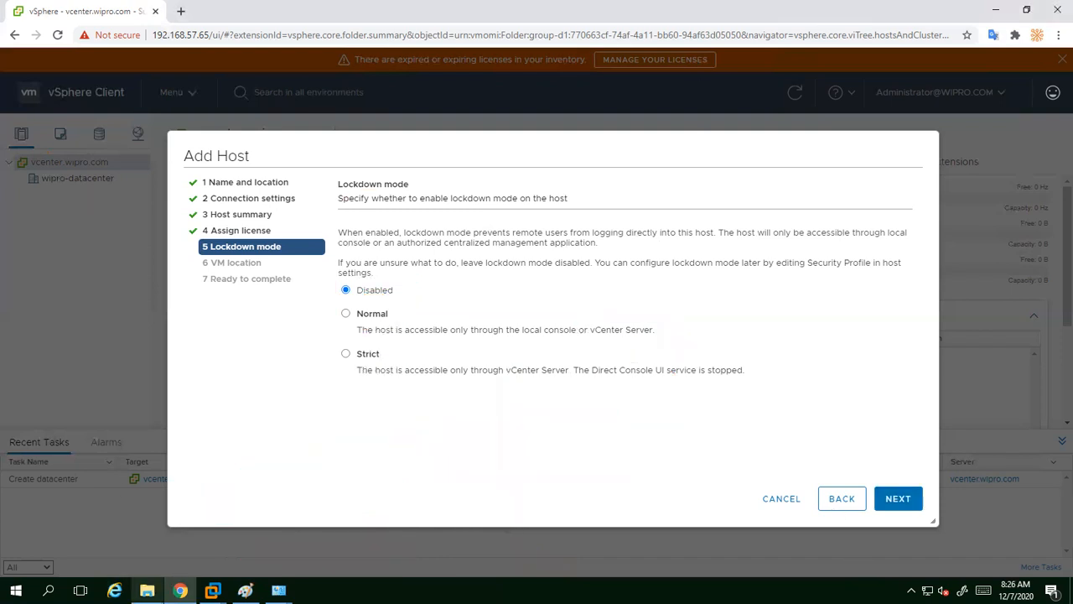
{"action": "left_click", "coordinate": [220, 585]}
Step: Check the Esxi-1 console's management address 192.168.57.61 without closing the VM, then minimise Workstation
{"action": "left_click", "coordinate": [333, 518]}
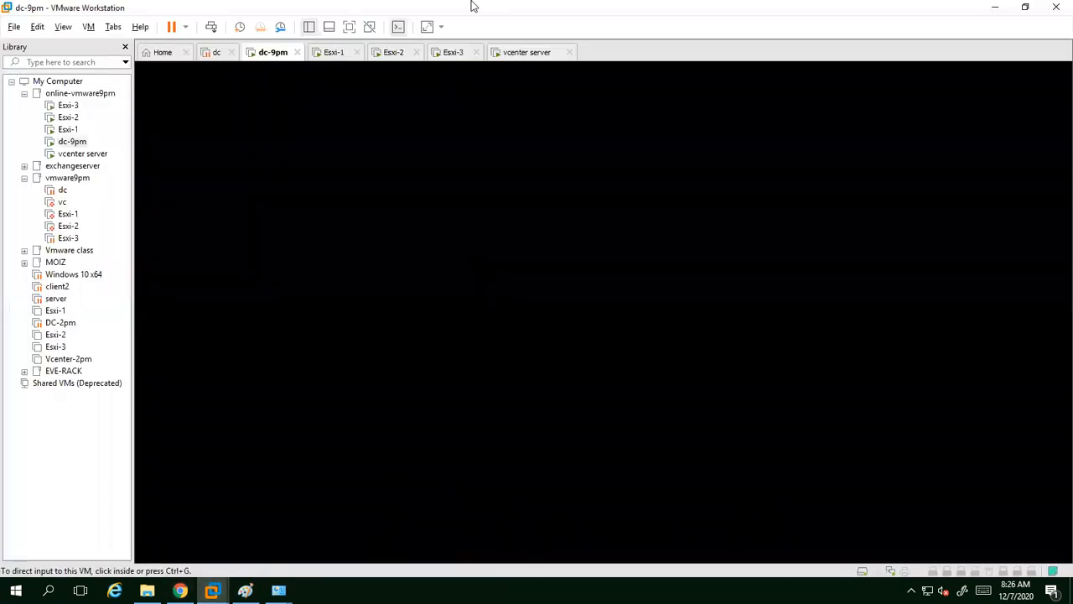
{"action": "left_click", "coordinate": [357, 52]}
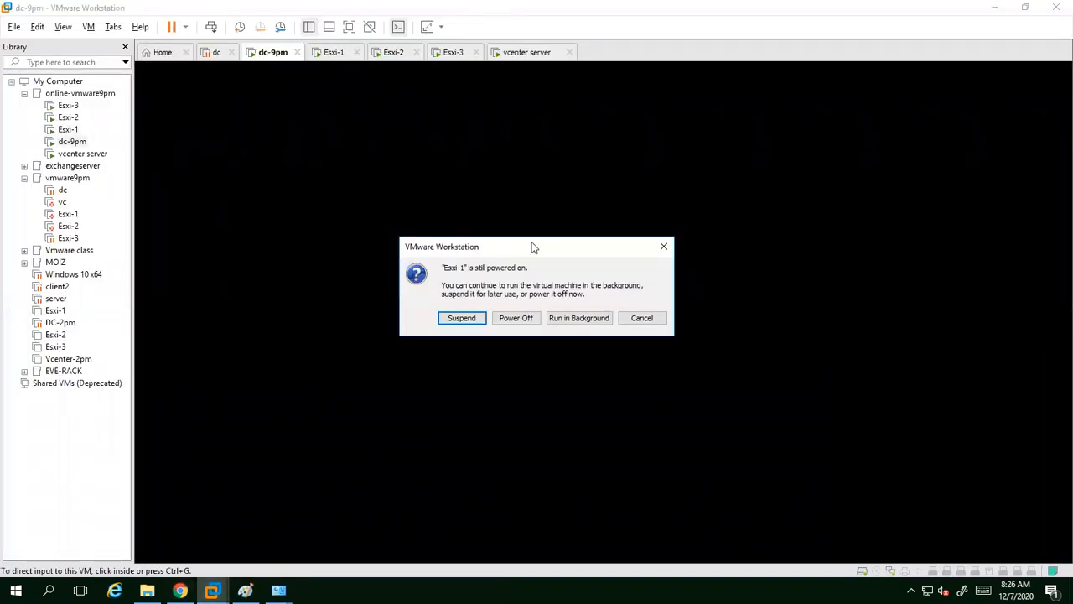
{"action": "left_click", "coordinate": [663, 246]}
{"action": "left_click", "coordinate": [338, 55]}
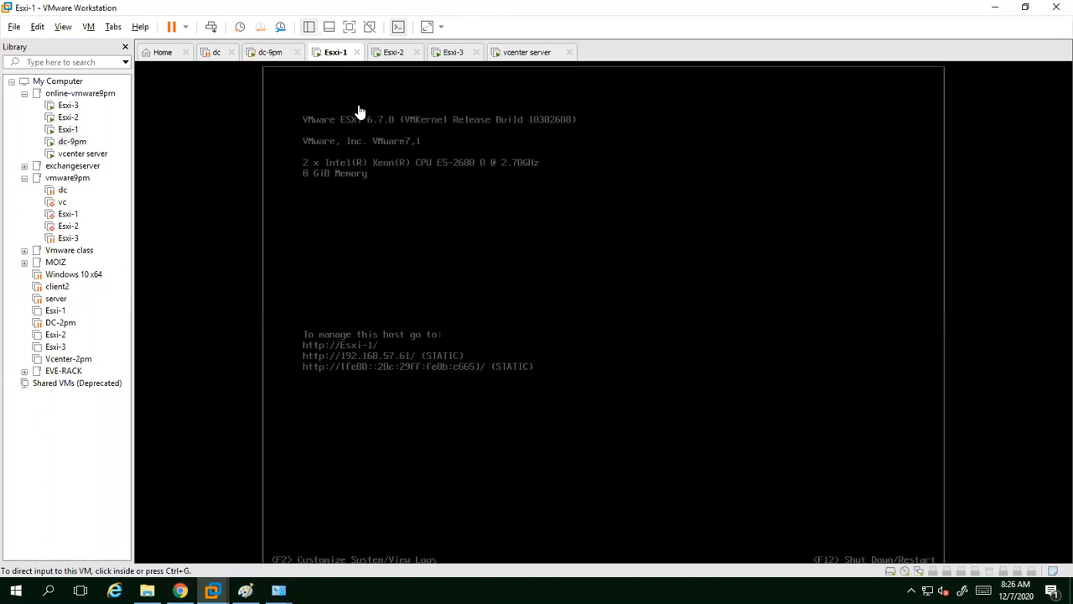
{"action": "left_click", "coordinate": [405, 284]}
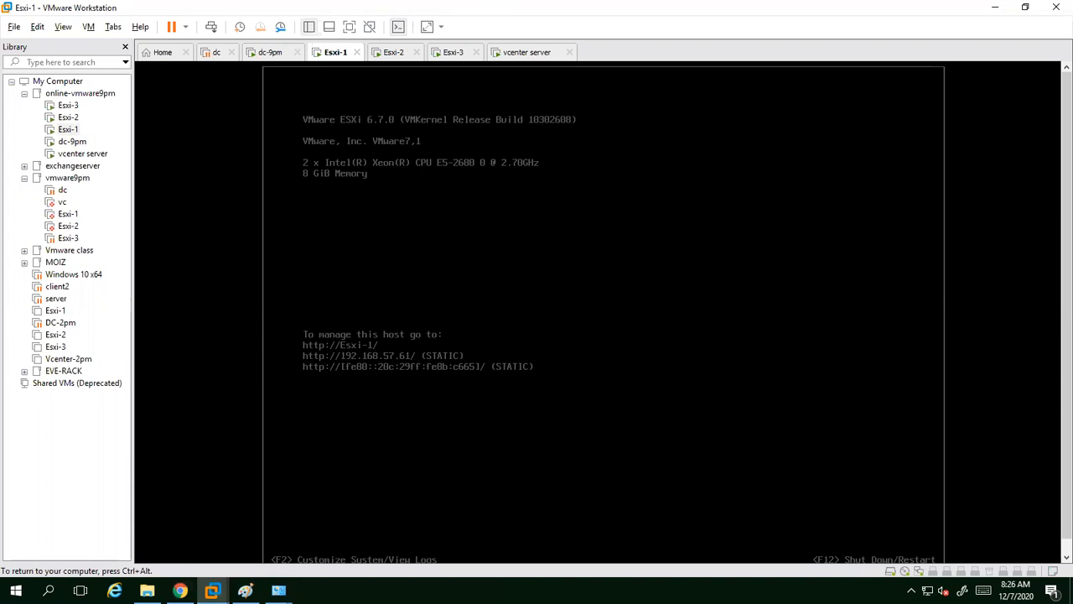
{"action": "key", "text": "ctrl+alt"}
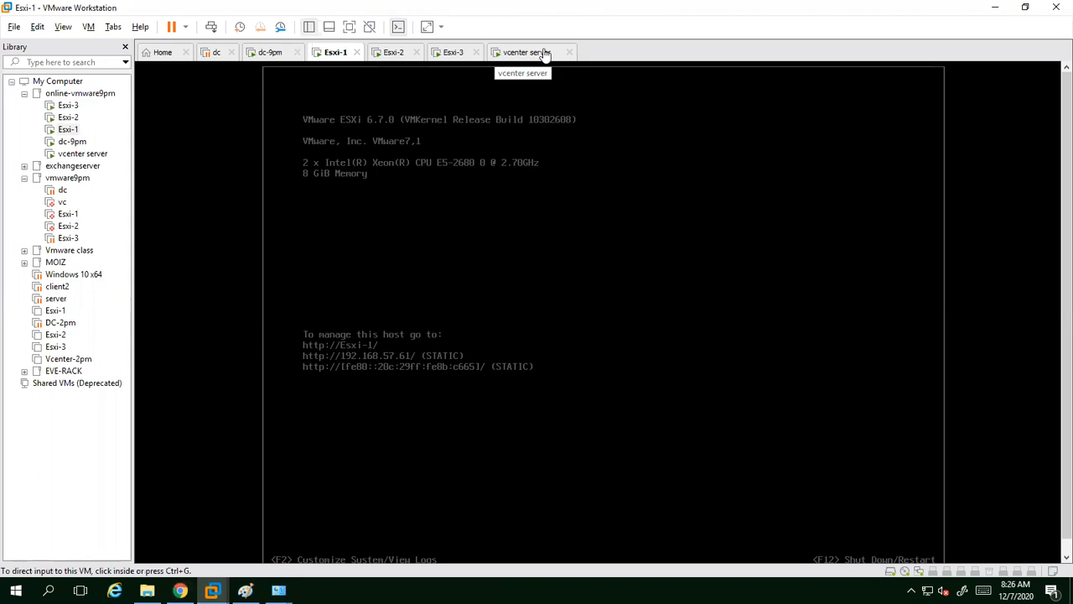
{"action": "left_click", "coordinate": [996, 7]}
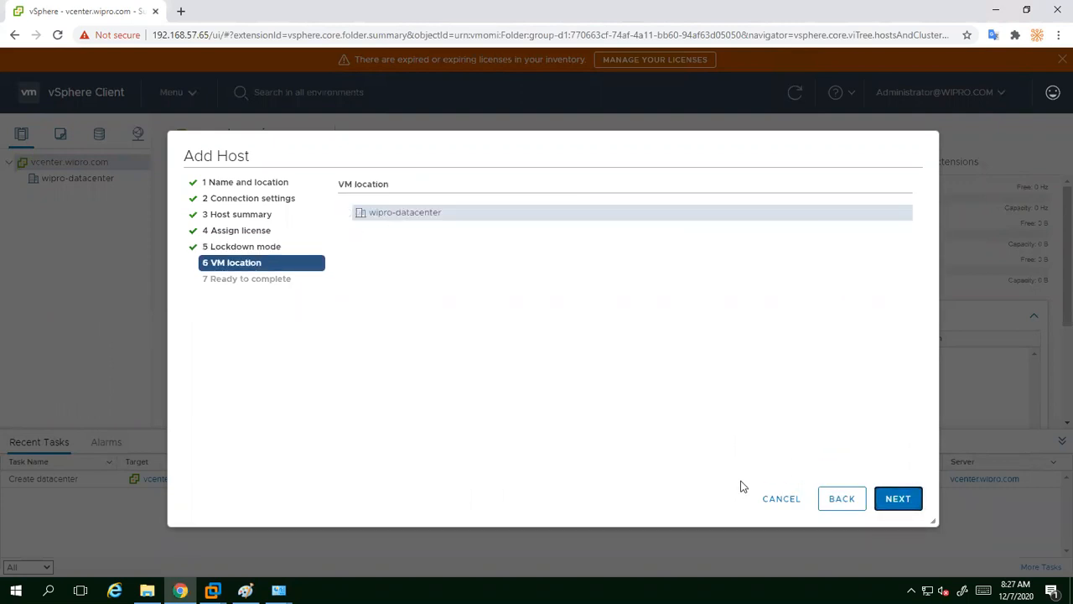
Step: Step back to Lockdown mode, then forward through VM location (wipro-datacenter) to Ready to complete
{"action": "left_click", "coordinate": [842, 498]}
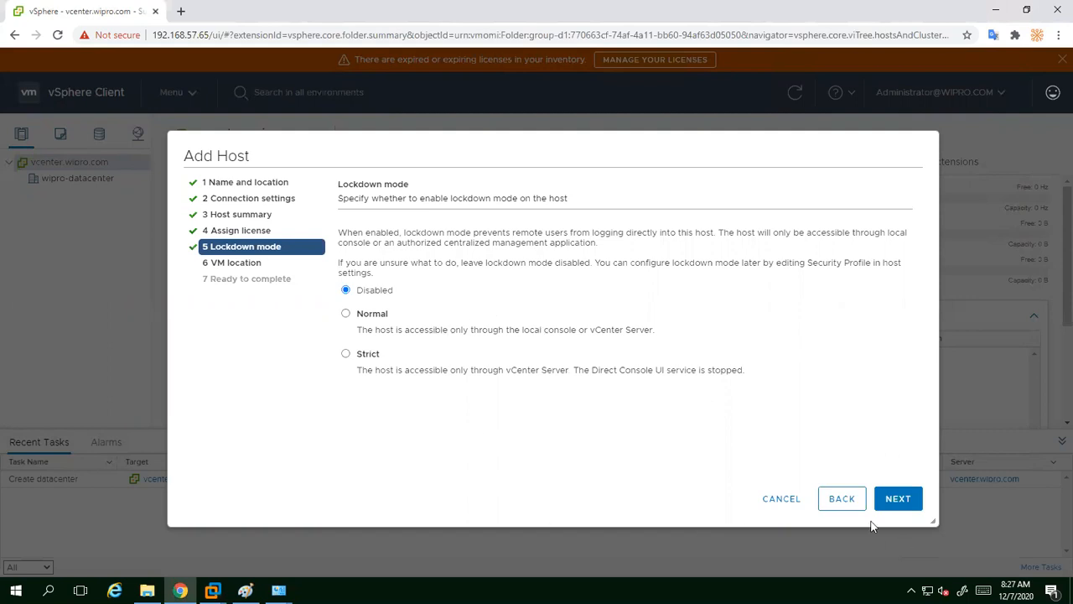
{"action": "left_click", "coordinate": [898, 500]}
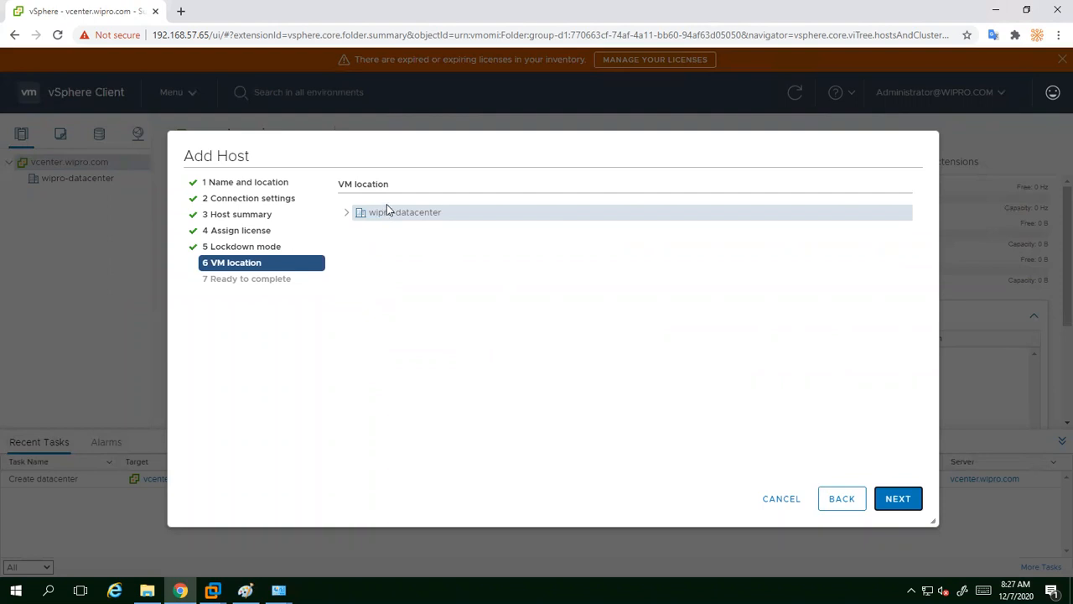
{"action": "left_click", "coordinate": [906, 512]}
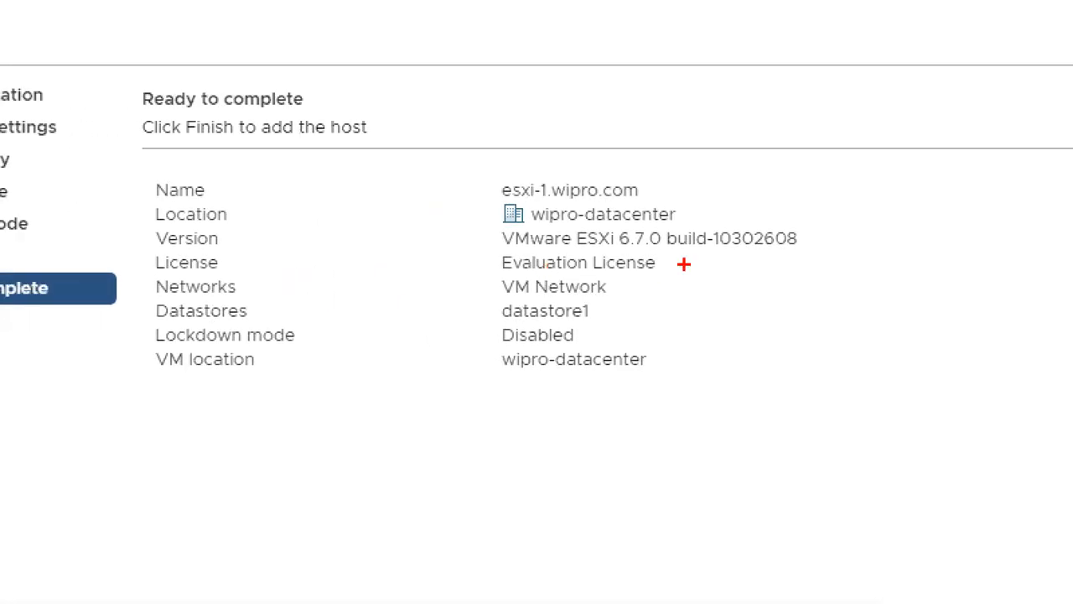
Step: Annotate the esxi-1.wipro.com summary's host name, values and Evaluation License, then finish the wizard
{"action": "left_click_drag", "start_coordinate": [511, 164], "coordinate": [570, 155]}
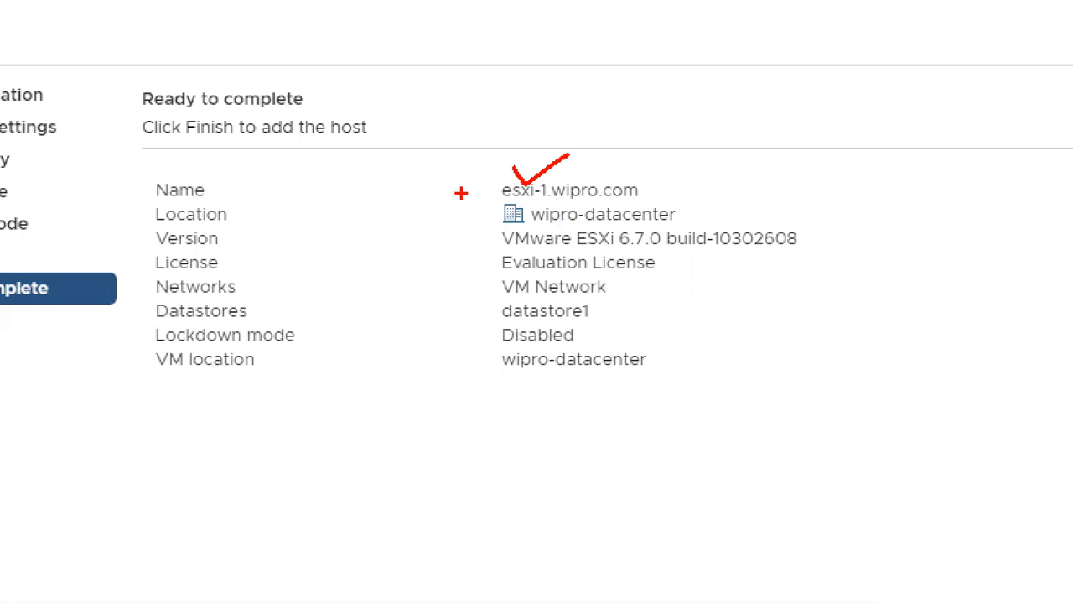
{"action": "left_click_drag", "start_coordinate": [462, 193], "coordinate": [450, 461]}
{"action": "left_click_drag", "start_coordinate": [492, 268], "coordinate": [580, 267]}
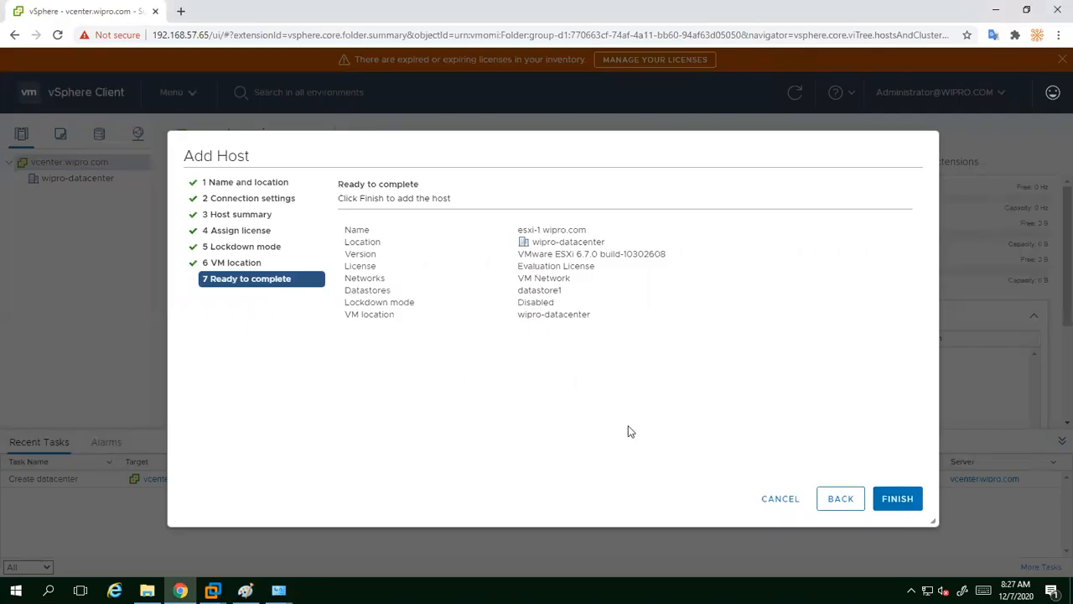
{"action": "left_click", "coordinate": [896, 499]}
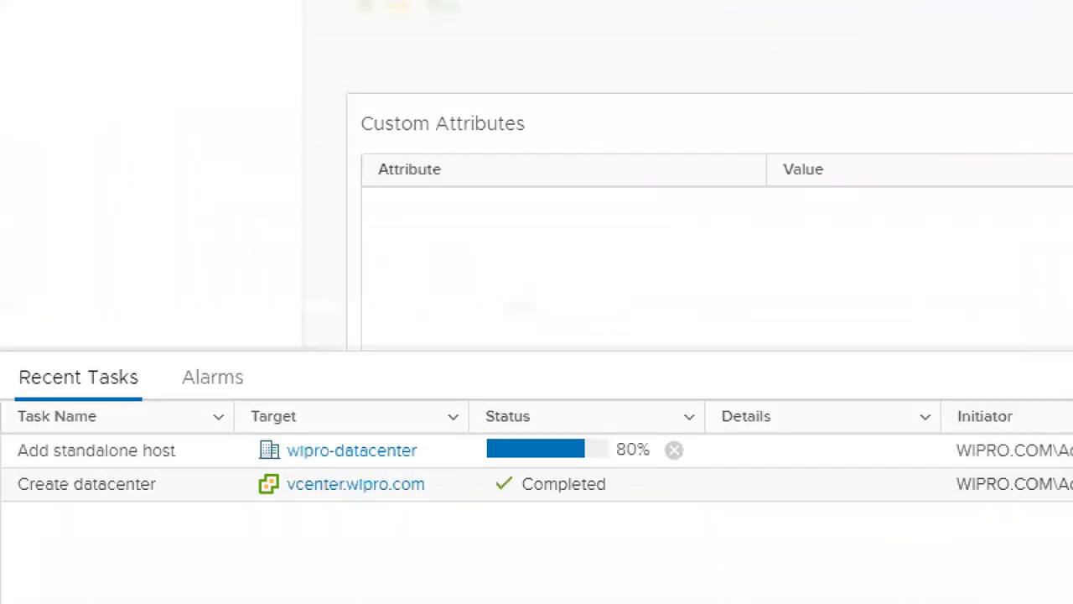
Step: Box the Add standalone host task in Recent Tasks while it runs to Completed
{"action": "mouse_move", "coordinate": [12, 438]}
{"action": "left_mouse_down"}
{"action": "mouse_move", "coordinate": [290, 463]}
{"action": "mouse_move", "coordinate": [1039, 466]}
{"action": "left_mouse_up"}
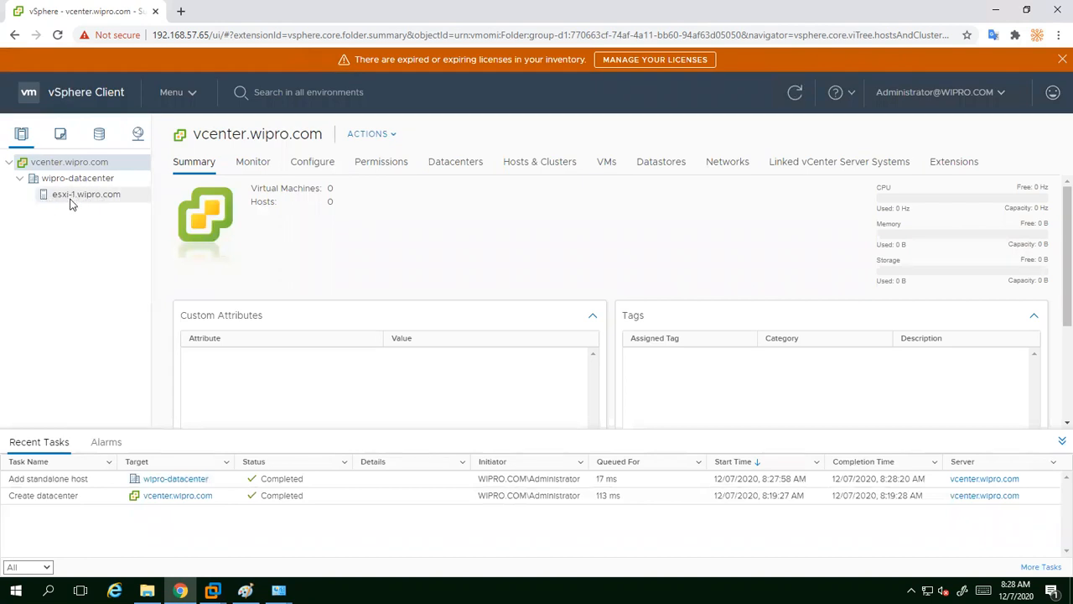
Step: Start Add Host on wipro-datacenter, enter host name Esxi-2, and proceed past the name step
{"action": "left_click", "coordinate": [88, 180]}
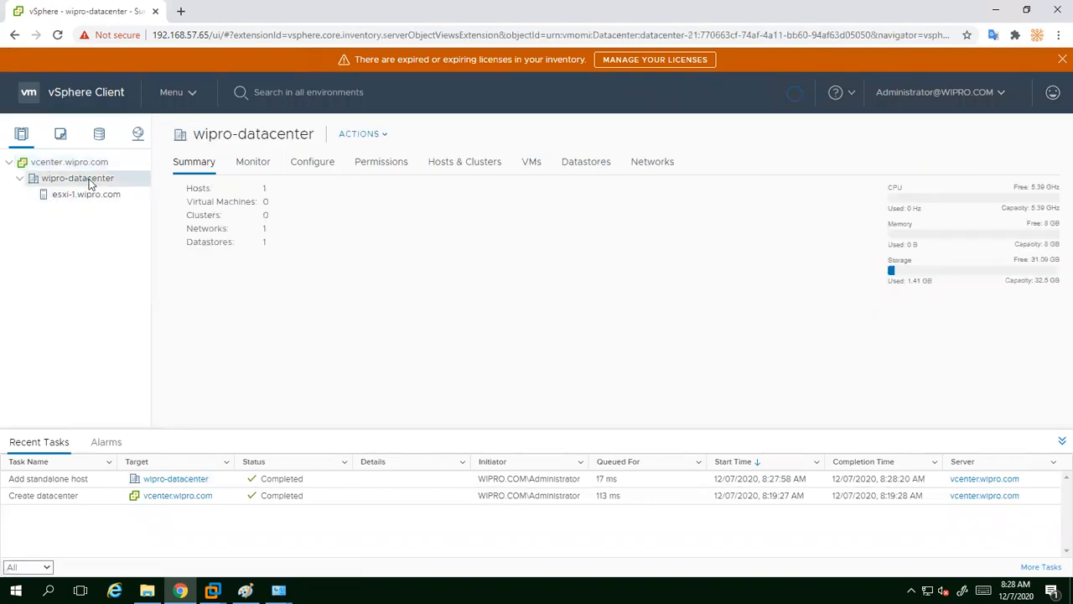
{"action": "right_click", "coordinate": [89, 183]}
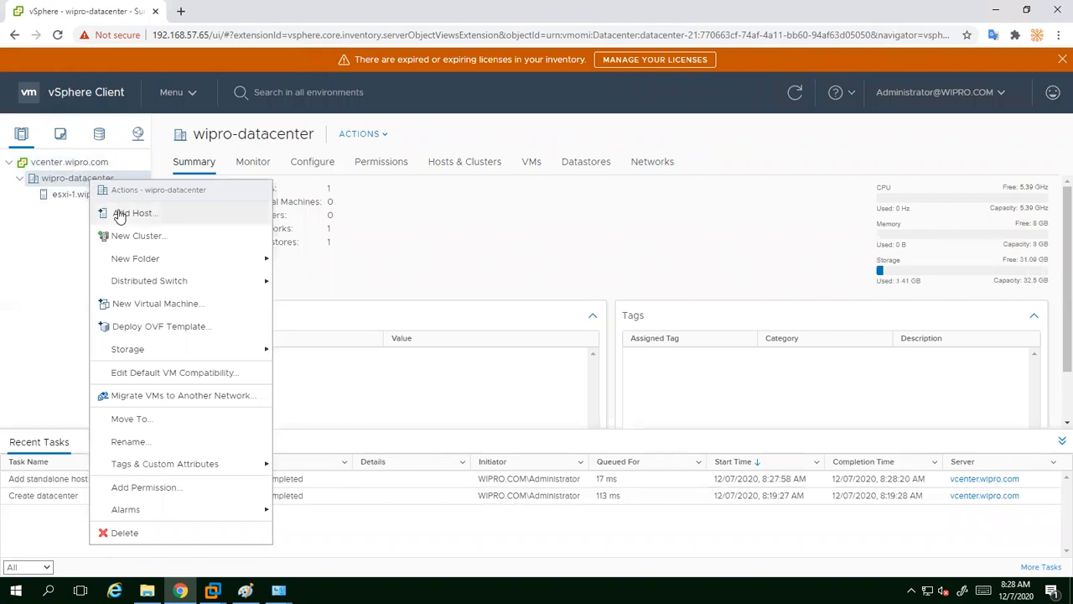
{"action": "left_click", "coordinate": [118, 211]}
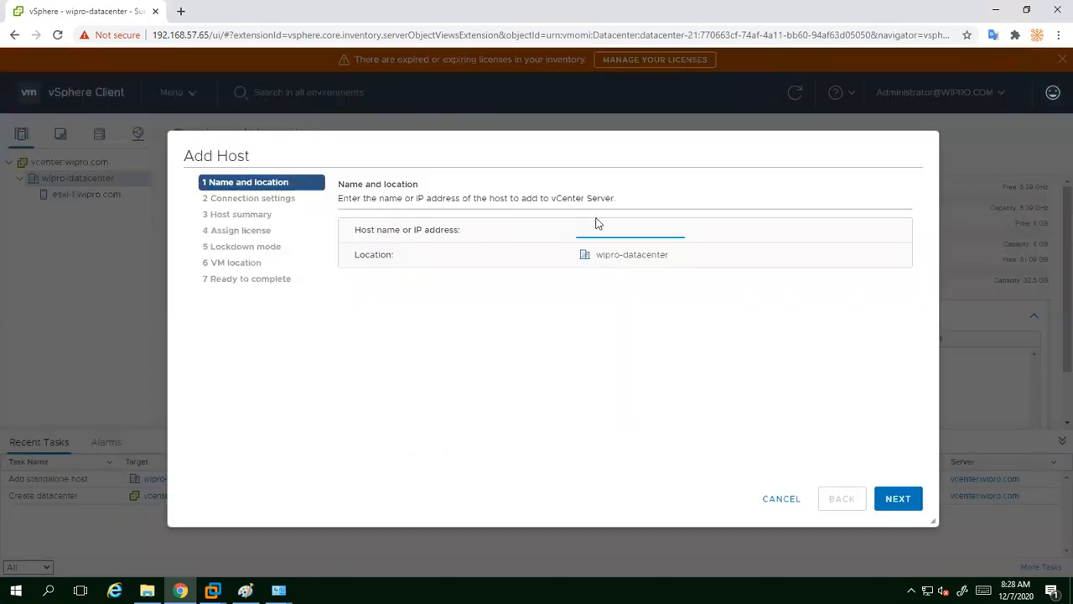
{"action": "type", "text": "E"}
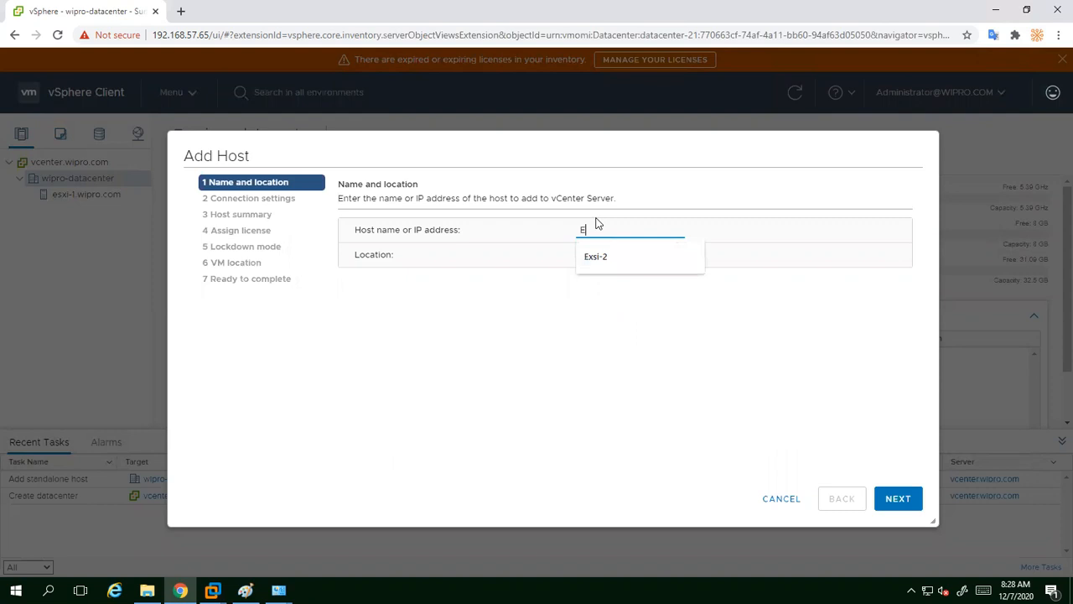
{"action": "type", "text": "sxi-2"}
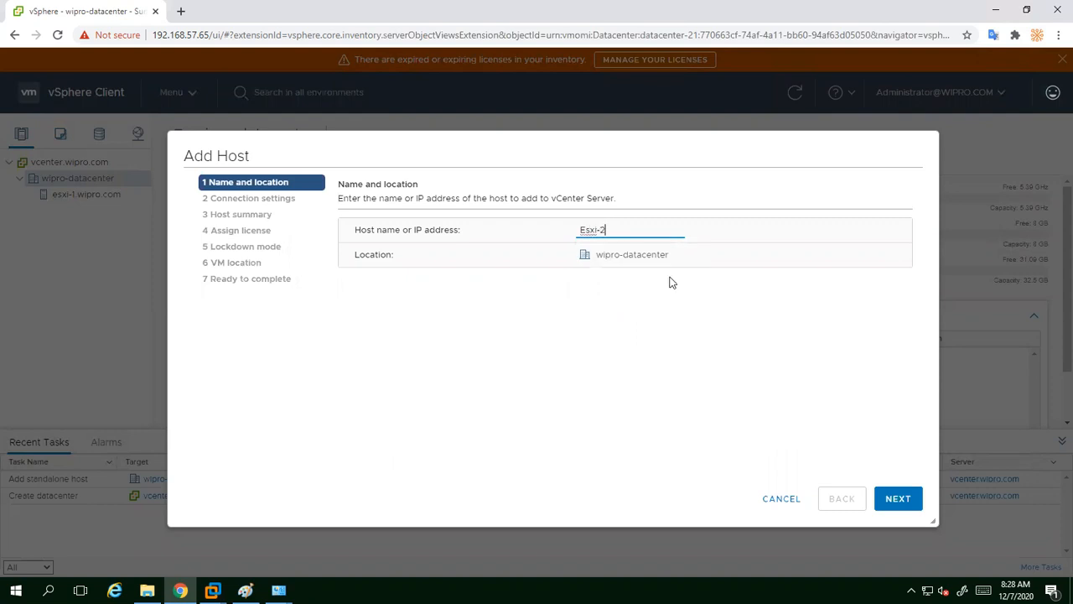
{"action": "left_click", "coordinate": [888, 495]}
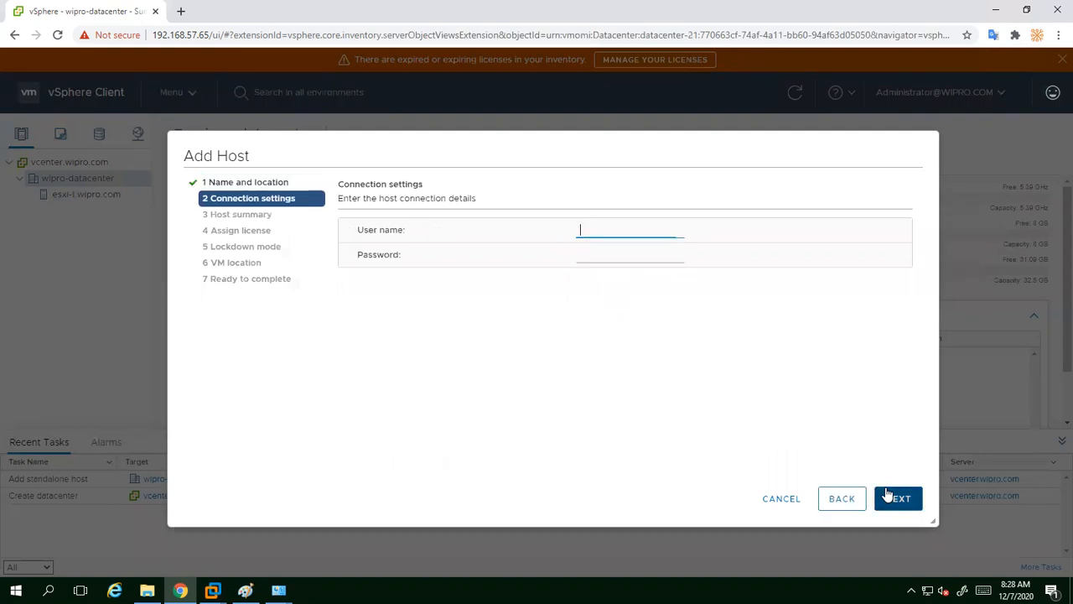
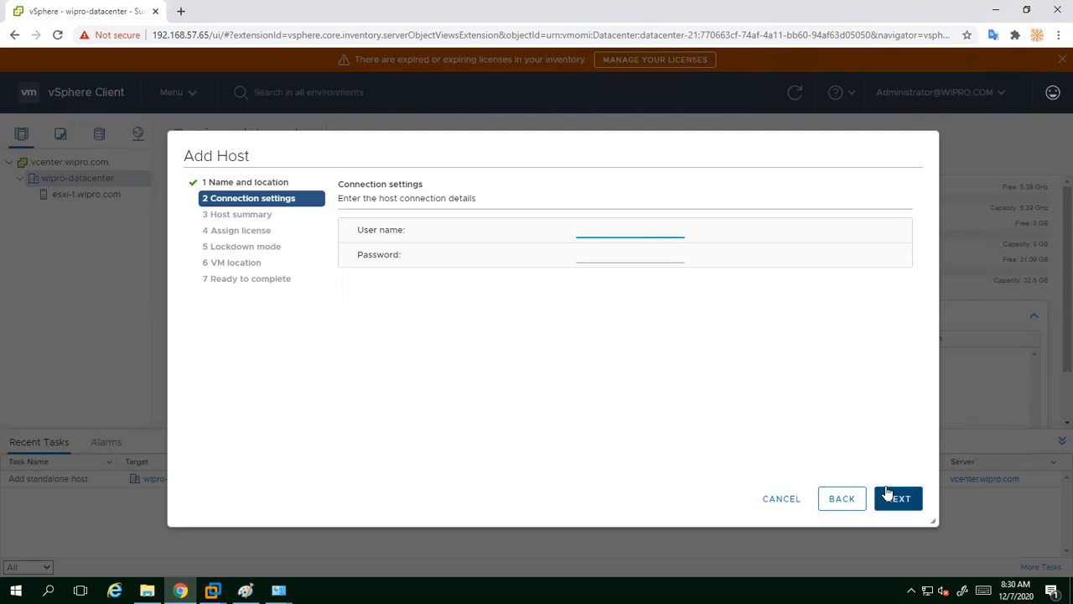
Step: Connect to esxi-2 with the root user and its password, accepting the host certificate
{"action": "type", "text": "root"}
{"action": "key", "text": "Tab"}
{"action": "type", "text": "••••••••••"}
{"action": "left_click", "coordinate": [890, 497]}
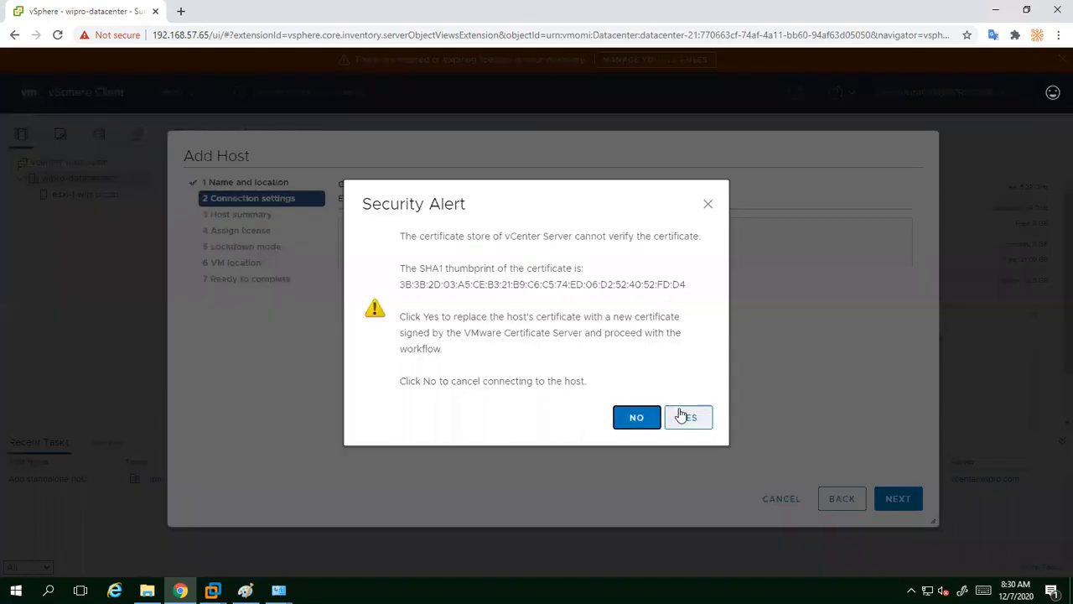
{"action": "left_click", "coordinate": [686, 418]}
Step: Keep the Evaluation License, lockdown disabled and wipro-datacenter as VM location, then finish adding esxi-2
{"action": "left_click", "coordinate": [894, 503]}
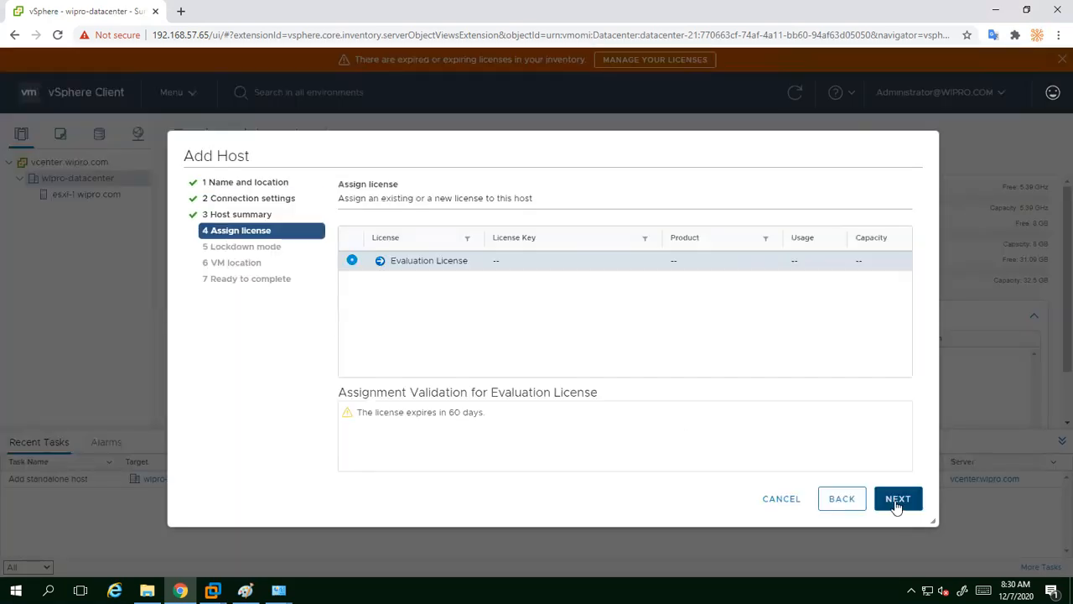
{"action": "left_click", "coordinate": [894, 498]}
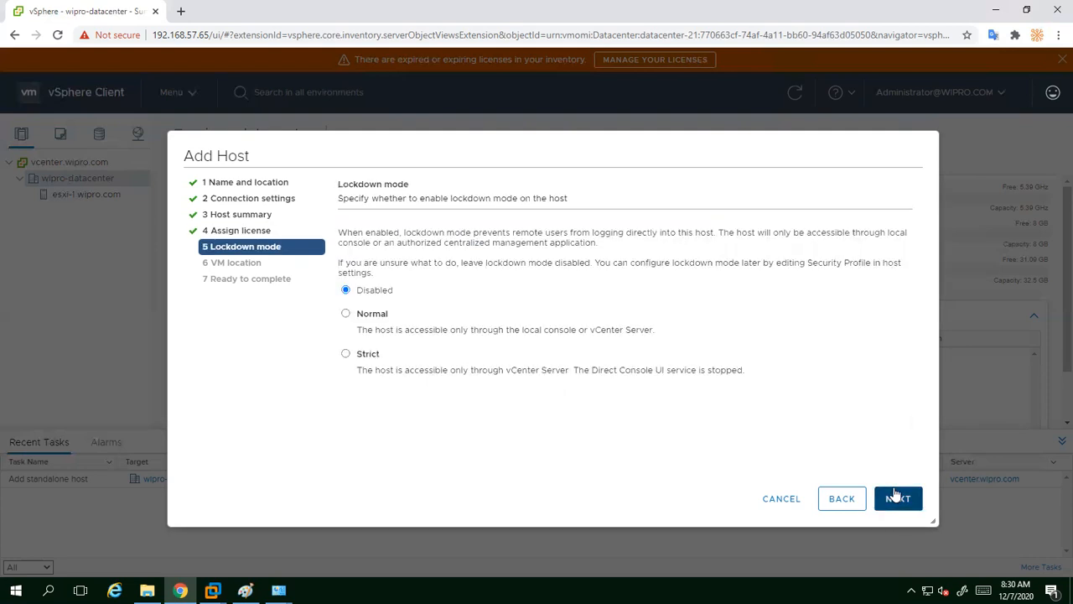
{"action": "left_click", "coordinate": [892, 501]}
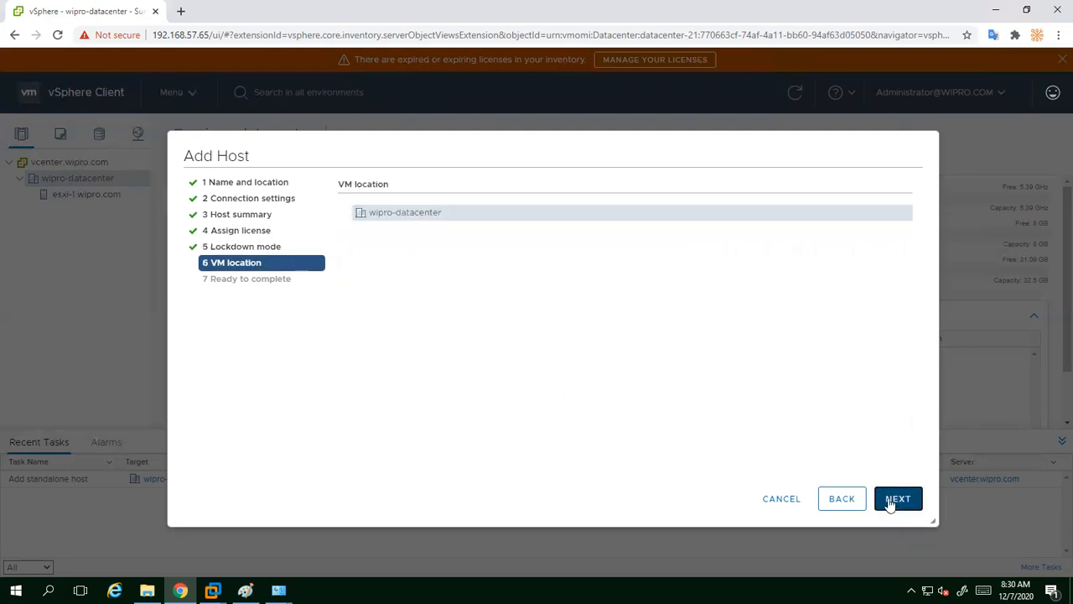
{"action": "left_click", "coordinate": [893, 500]}
{"action": "left_click", "coordinate": [896, 499]}
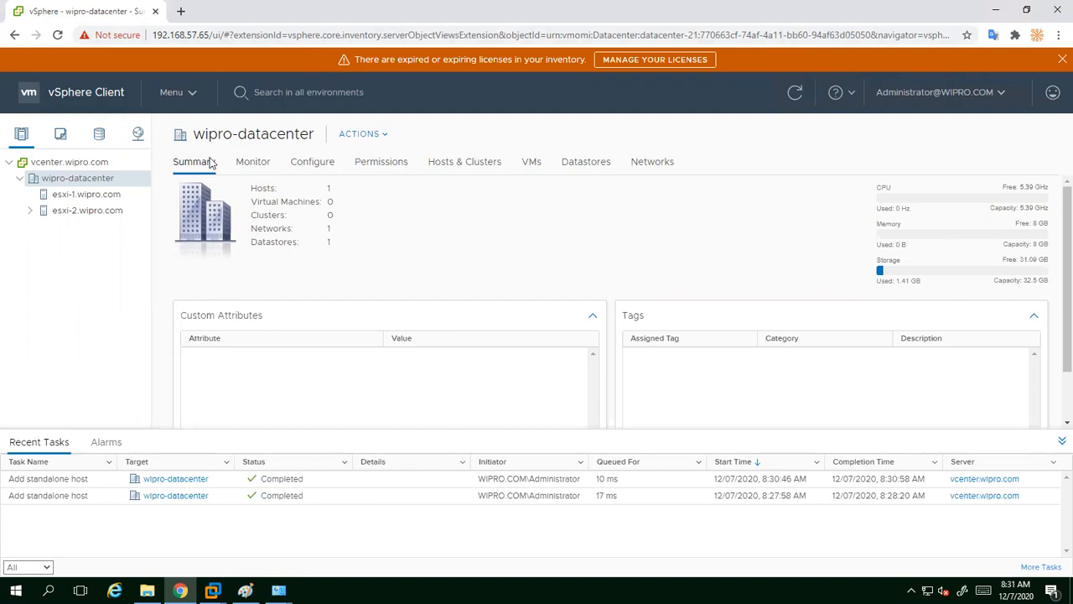
Step: Start another Add Host on wipro-datacenter and enter the esxi-3 host name
{"action": "right_click", "coordinate": [77, 179]}
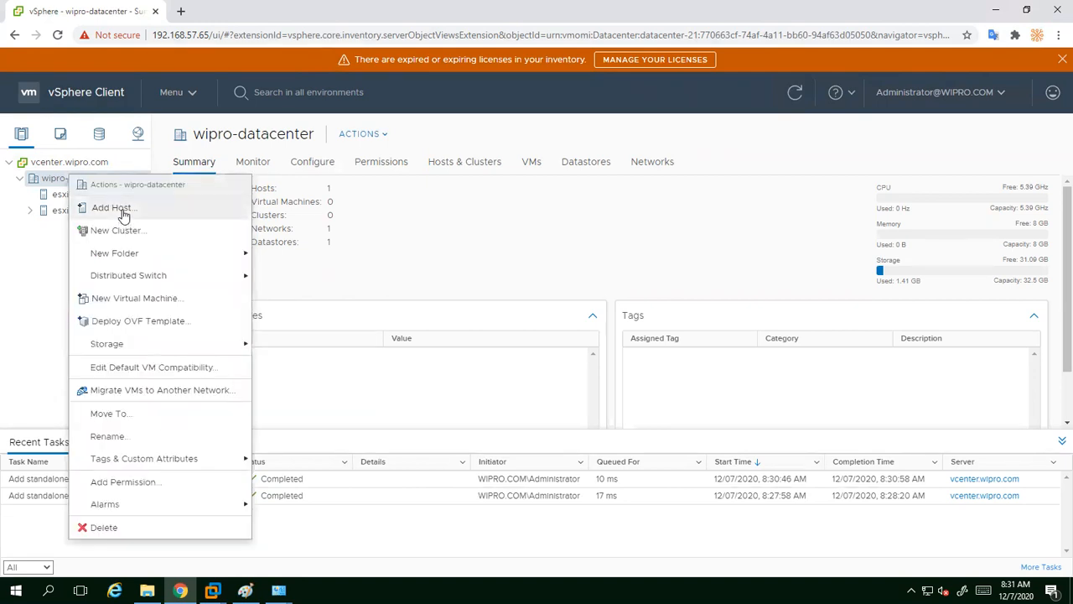
{"action": "left_click", "coordinate": [124, 210]}
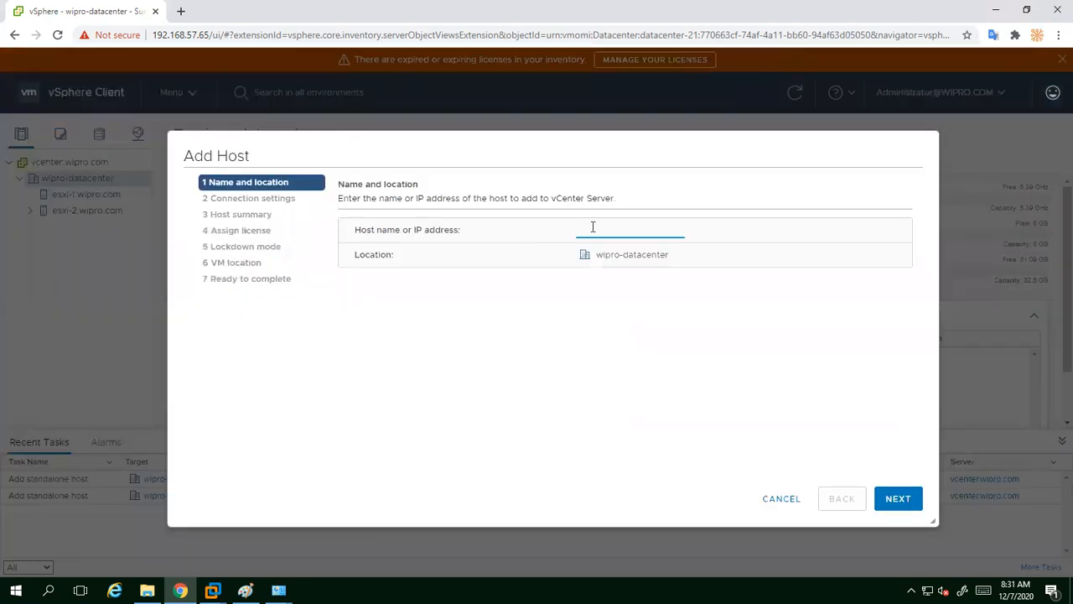
{"action": "type", "text": "Esxi-3"}
{"action": "left_click", "coordinate": [896, 503]}
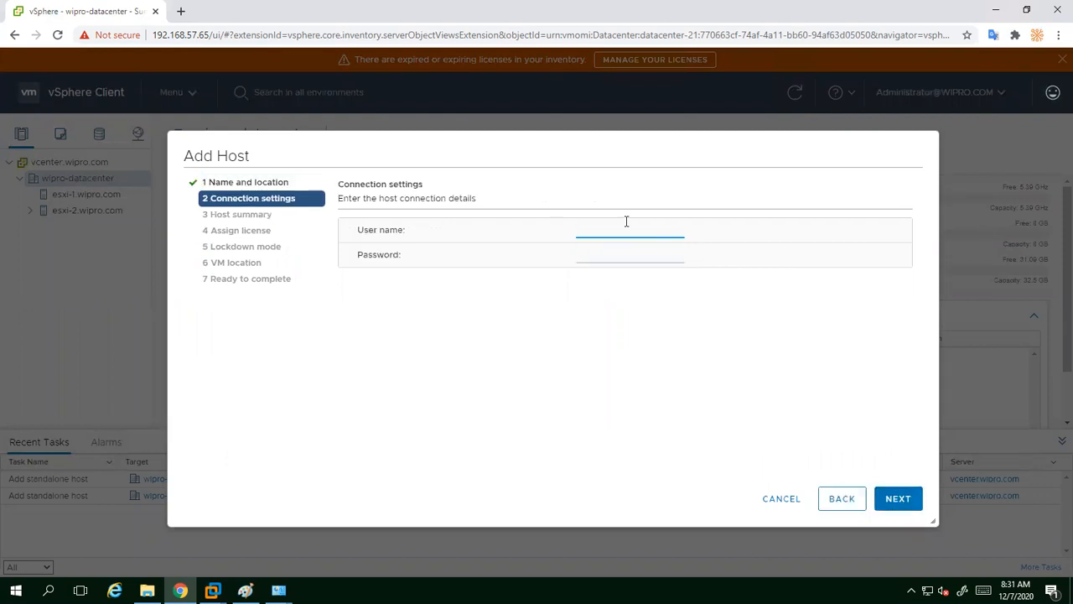
Step: Connect to esxi-3 as root with its password and accept the security certificate
{"action": "type", "text": "root"}
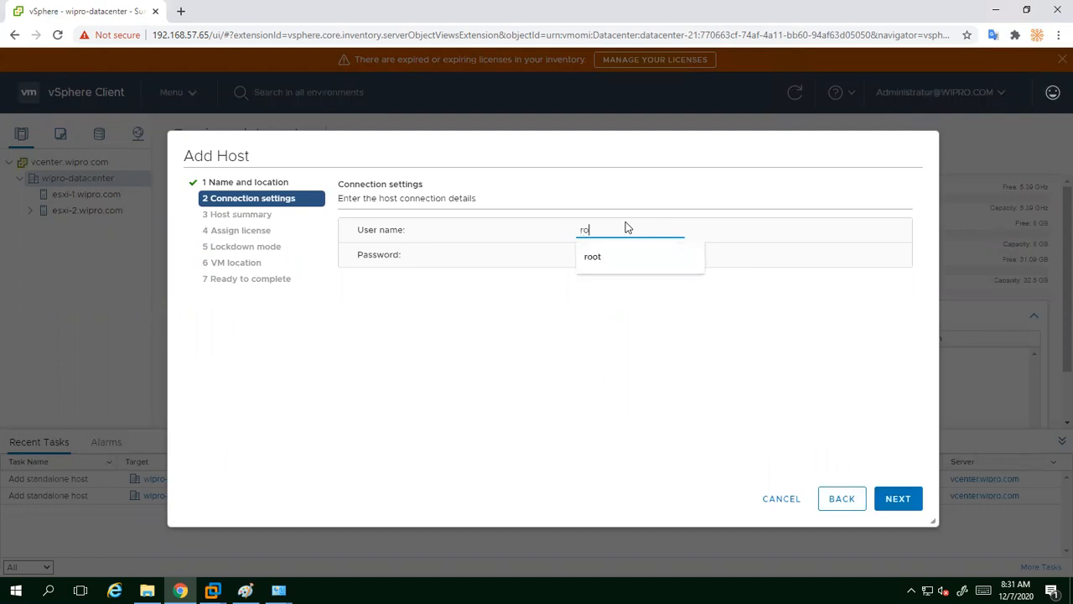
{"action": "key", "text": "Tab"}
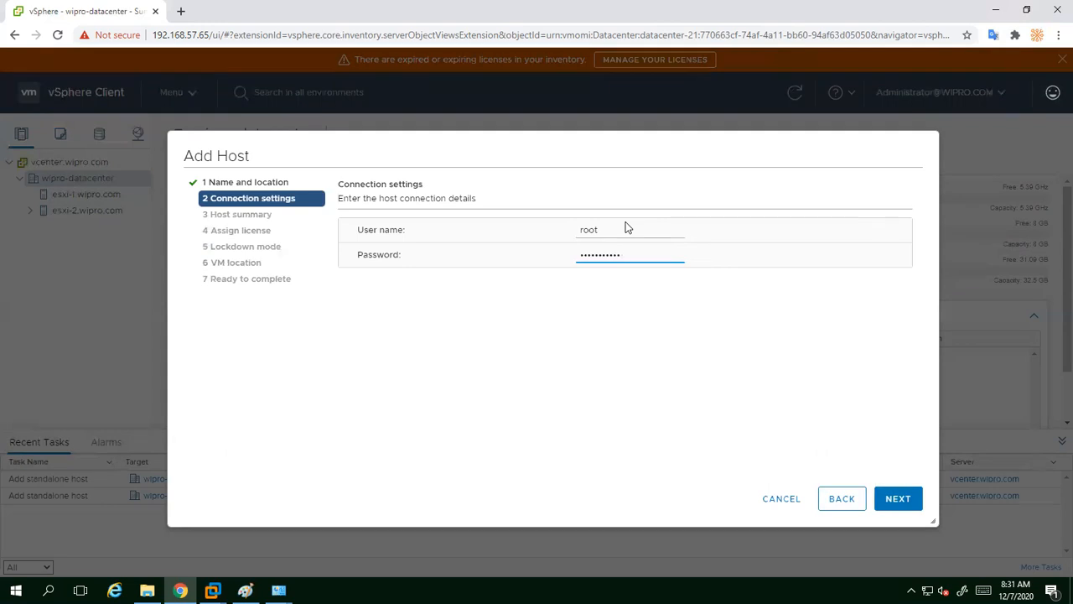
{"action": "left_click", "coordinate": [894, 498]}
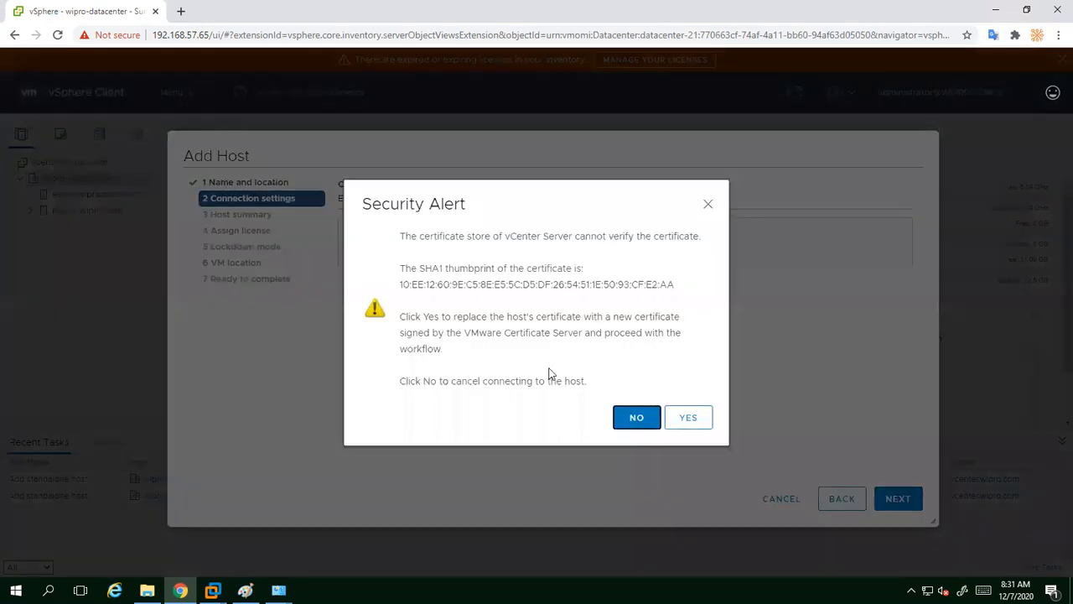
{"action": "left_click", "coordinate": [671, 417]}
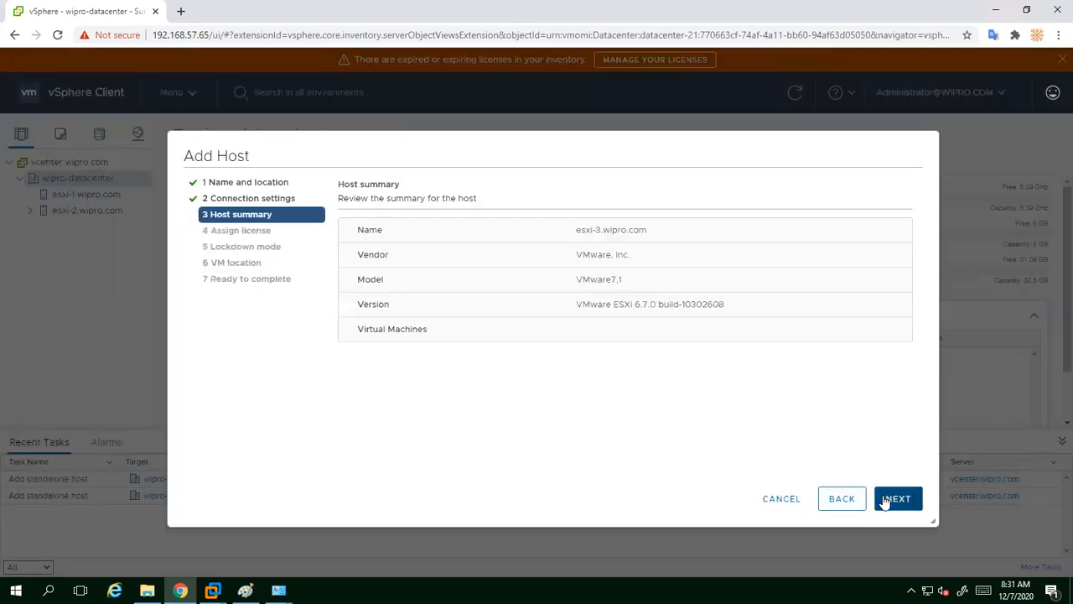
Step: Keep the Evaluation License, lockdown disabled and wipro-datacenter location, and finish adding esxi-3
{"action": "left_click", "coordinate": [895, 498]}
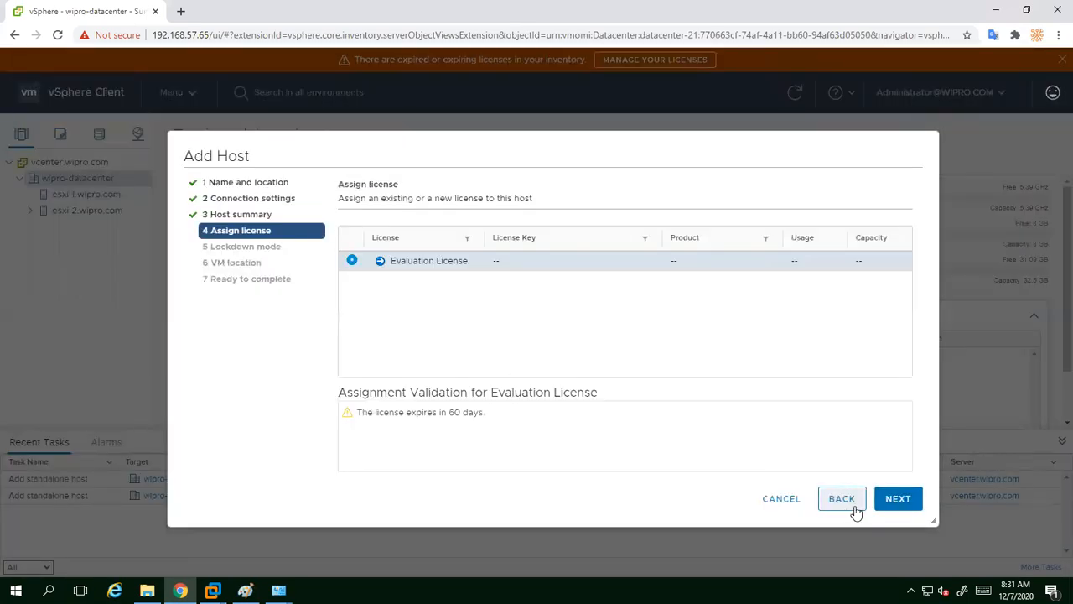
{"action": "left_click", "coordinate": [890, 500]}
{"action": "left_click", "coordinate": [891, 500]}
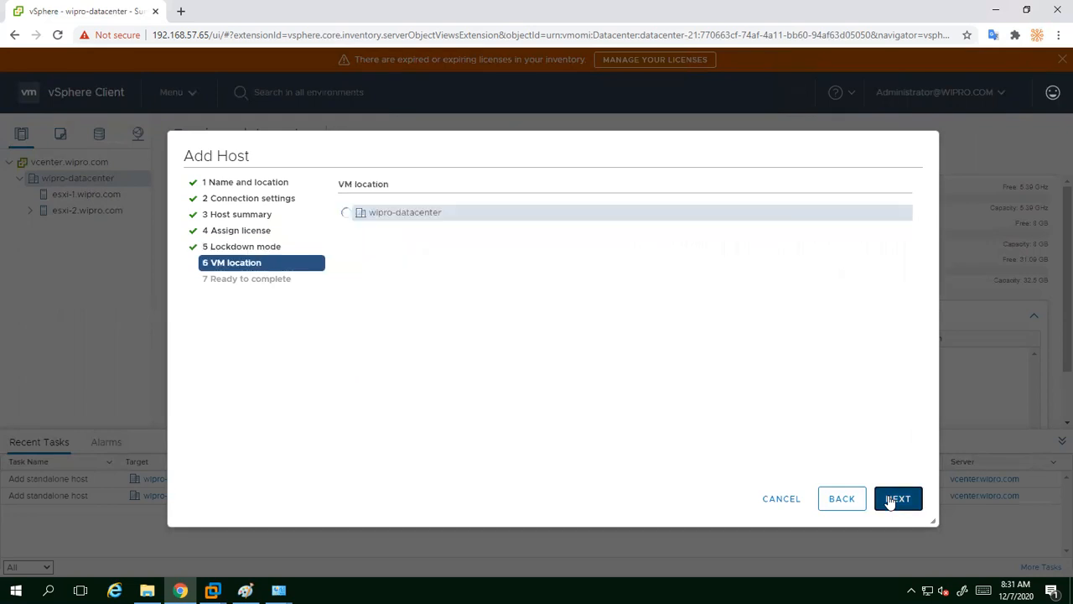
{"action": "left_click", "coordinate": [890, 501]}
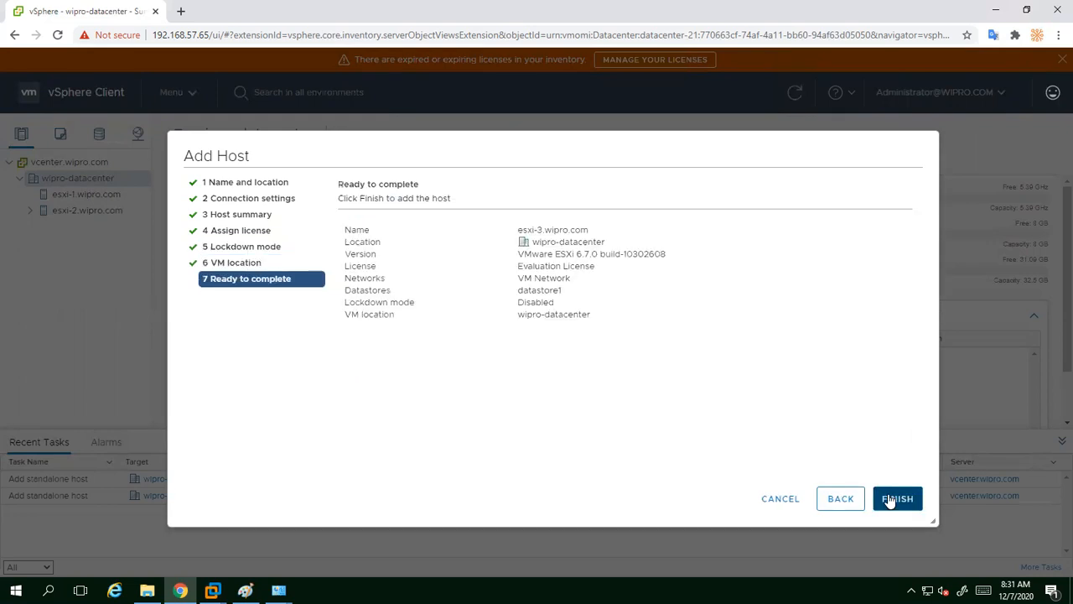
{"action": "left_click", "coordinate": [891, 501]}
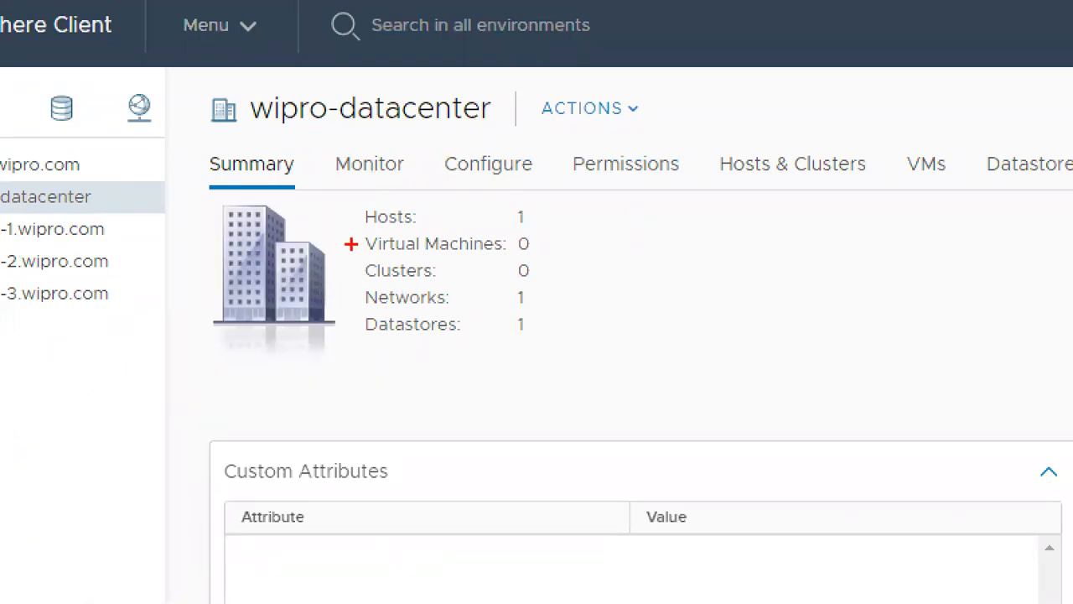
Step: Refresh the wipro-datacenter summary and highlight its new counts of 3 hosts and 3 datastores
{"action": "mouse_move", "coordinate": [346, 193]}
{"action": "left_mouse_down"}
{"action": "mouse_move", "coordinate": [363, 379]}
{"action": "mouse_move", "coordinate": [525, 178]}
{"action": "mouse_move", "coordinate": [433, 190]}
{"action": "left_mouse_up"}
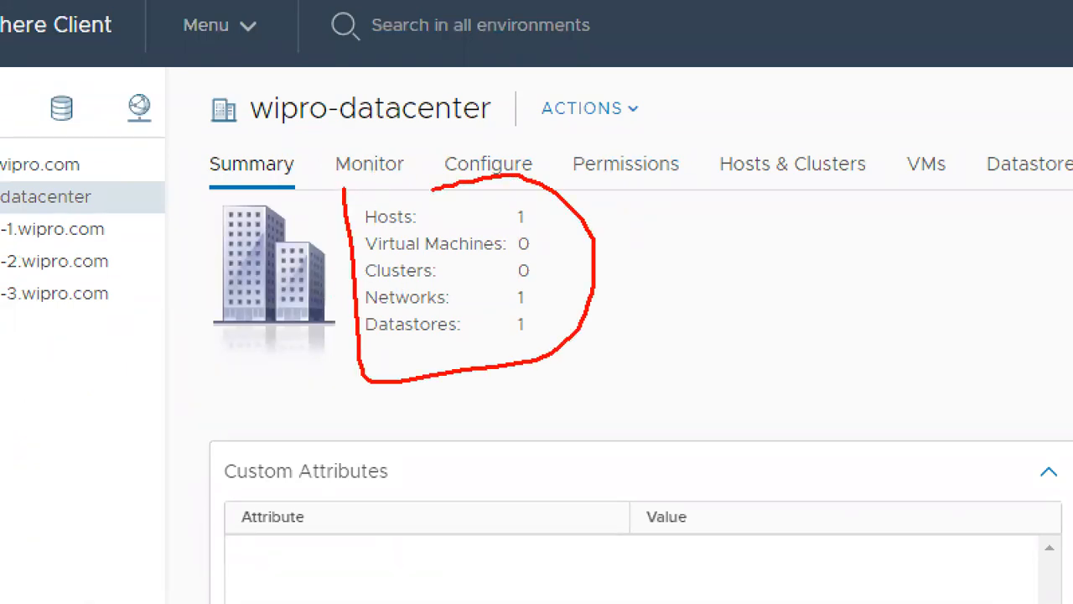
{"action": "left_click_drag", "start_coordinate": [535, 225], "coordinate": [566, 208]}
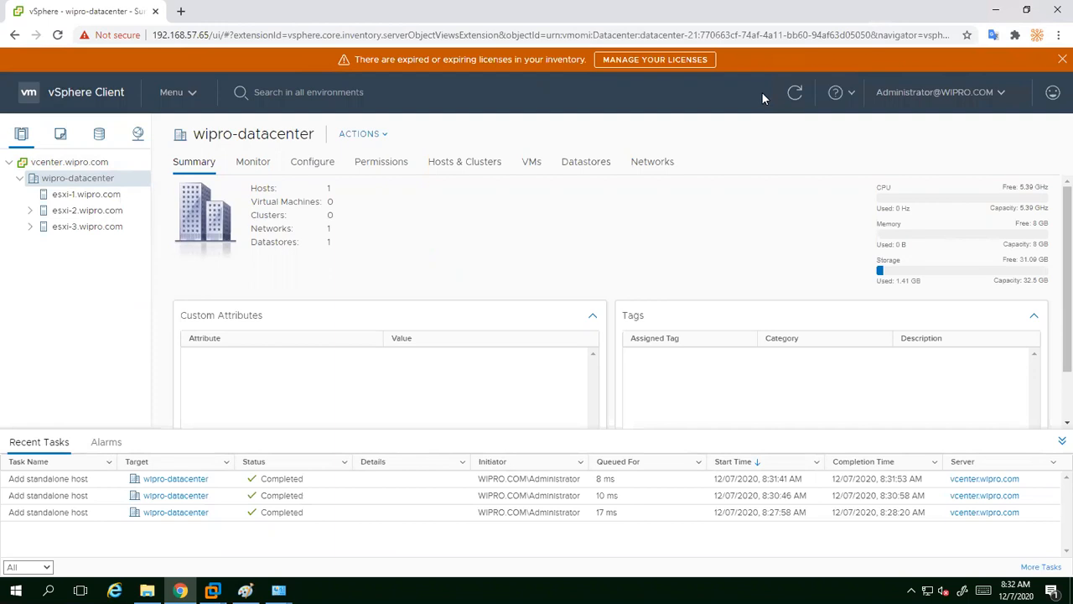
{"action": "left_click", "coordinate": [792, 95]}
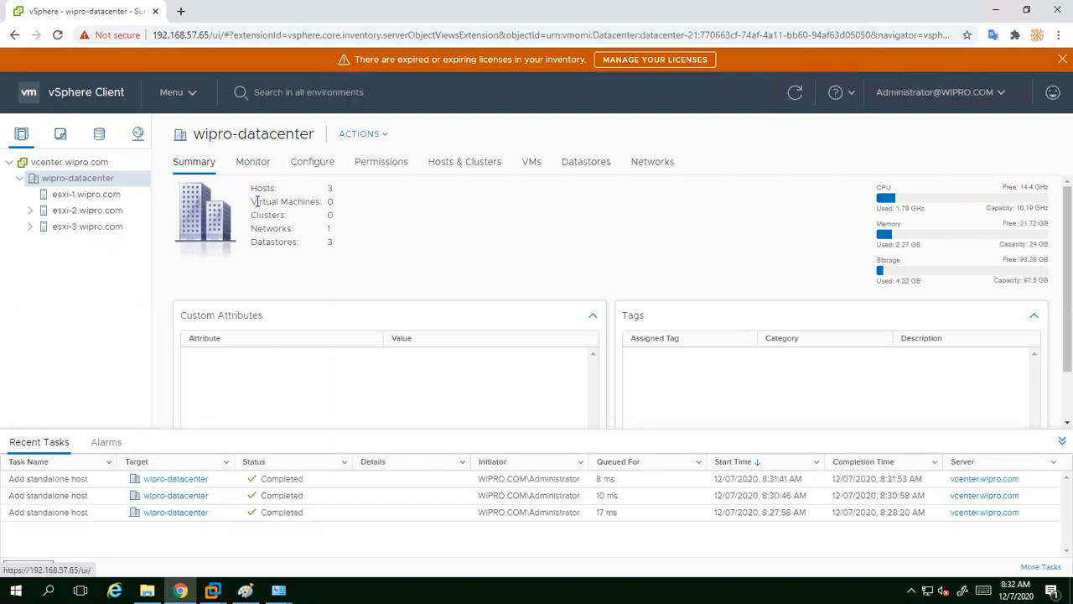
{"action": "mouse_move", "coordinate": [250, 195]}
{"action": "left_mouse_down"}
{"action": "mouse_move", "coordinate": [330, 188]}
{"action": "mouse_move", "coordinate": [265, 201]}
{"action": "left_mouse_up"}
{"action": "left_click", "coordinate": [345, 211]}
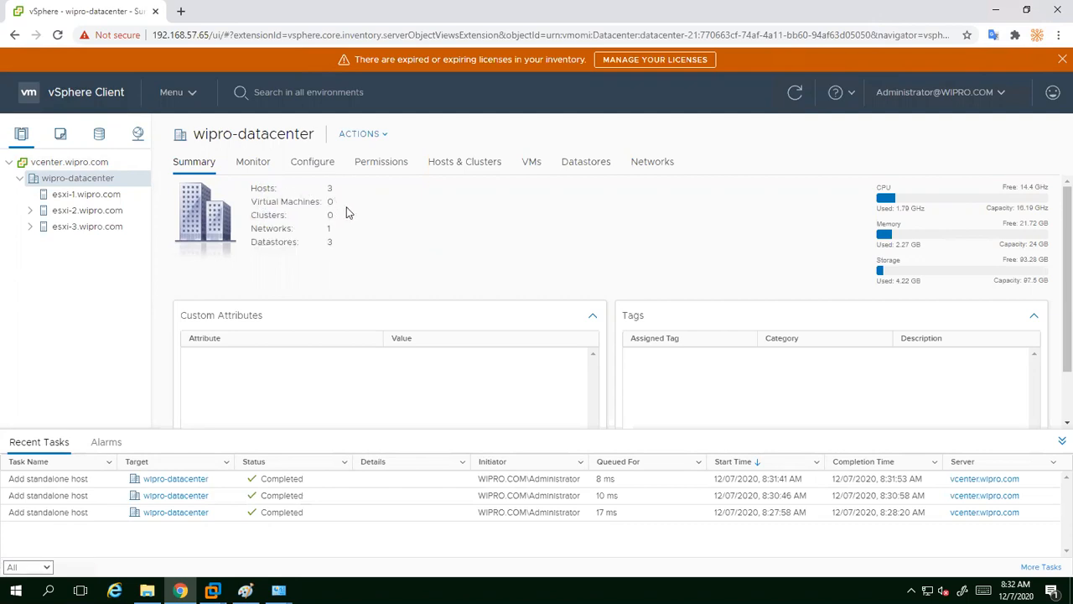
Step: Start a new virtual machine on esxi-2 and name it vm1
{"action": "right_click", "coordinate": [99, 217]}
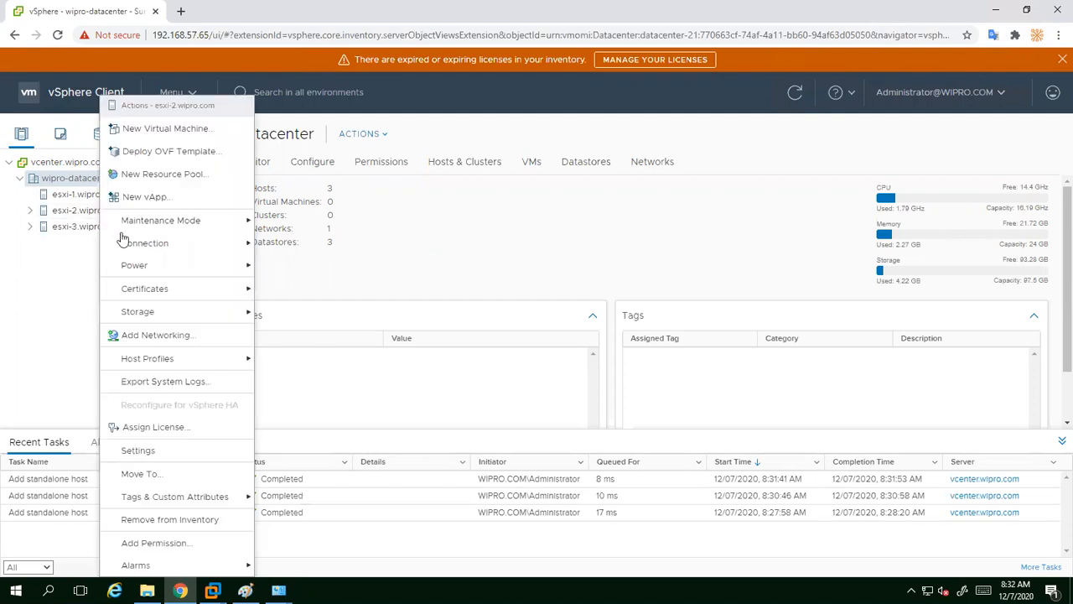
{"action": "left_click", "coordinate": [167, 128]}
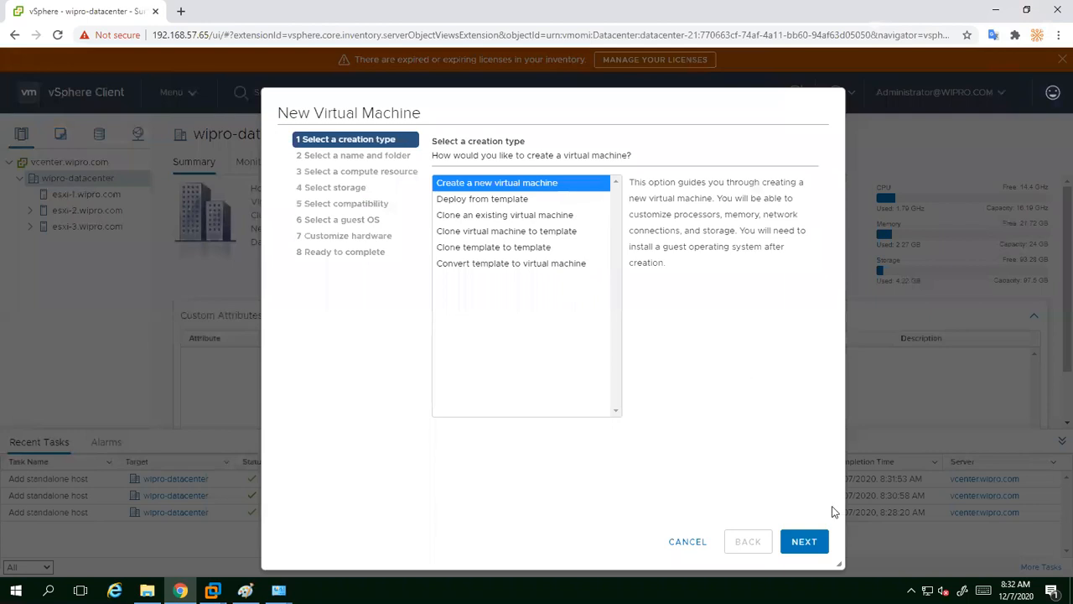
{"action": "left_click", "coordinate": [807, 542]}
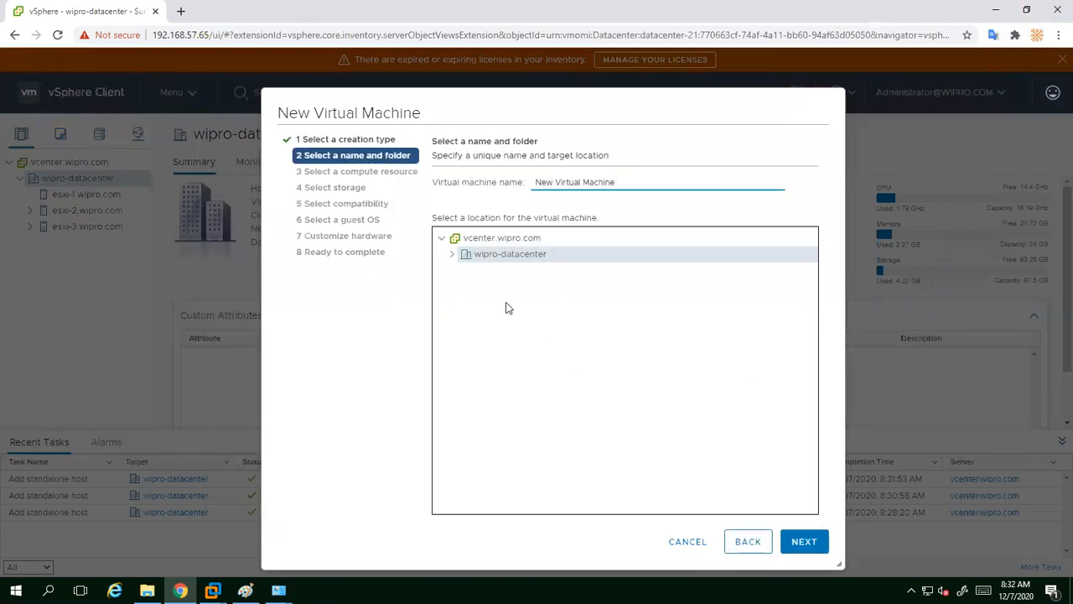
{"action": "key", "text": "BackSpace"}
{"action": "key", "text": "BackSpace"}
{"action": "key", "text": "BackSpace"}
{"action": "key", "text": "BackSpace"}
{"action": "key", "text": "BackSpace"}
{"action": "key", "text": "BackSpace"}
{"action": "key", "text": "BackSpace"}
{"action": "key", "text": "BackSpace"}
{"action": "key", "text": "BackSpace"}
{"action": "key", "text": "BackSpace"}
{"action": "key", "text": "BackSpace"}
{"action": "key", "text": "BackSpace"}
{"action": "key", "text": "BackSpace"}
{"action": "key", "text": "BackSpace"}
{"action": "key", "text": "BackSpace"}
{"action": "key", "text": "BackSpace"}
{"action": "key", "text": "BackSpace"}
{"action": "key", "text": "BackSpace"}
{"action": "key", "text": "BackSpace"}
{"action": "type", "text": "vm1"}
{"action": "left_click", "coordinate": [793, 543]}
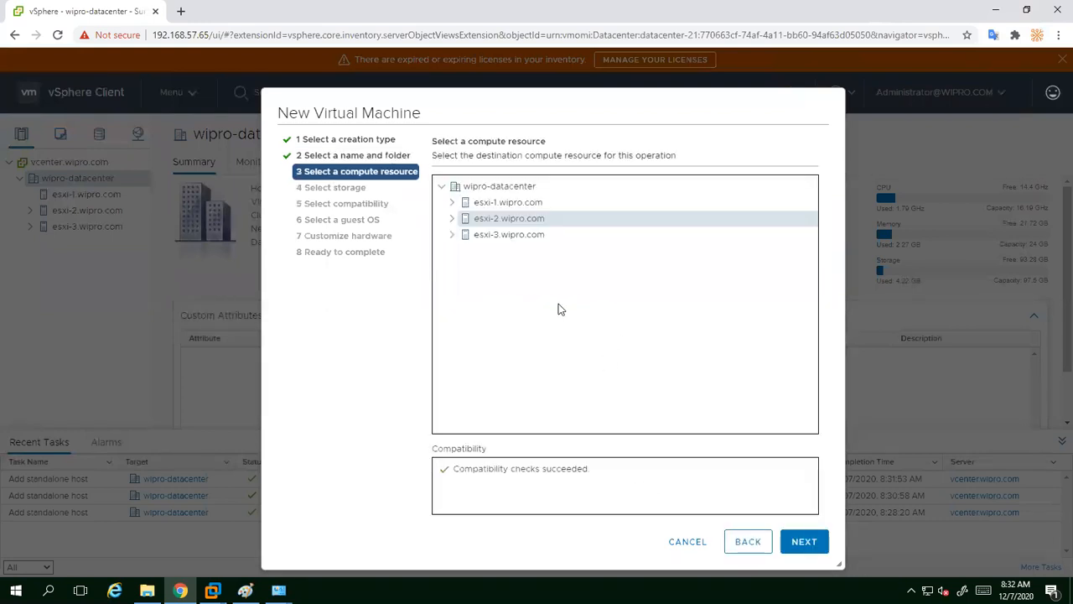
Step: Accept esxi-2 as host, datastore1 storage, default compatibility and the suggested guest OS
{"action": "left_click", "coordinate": [804, 547]}
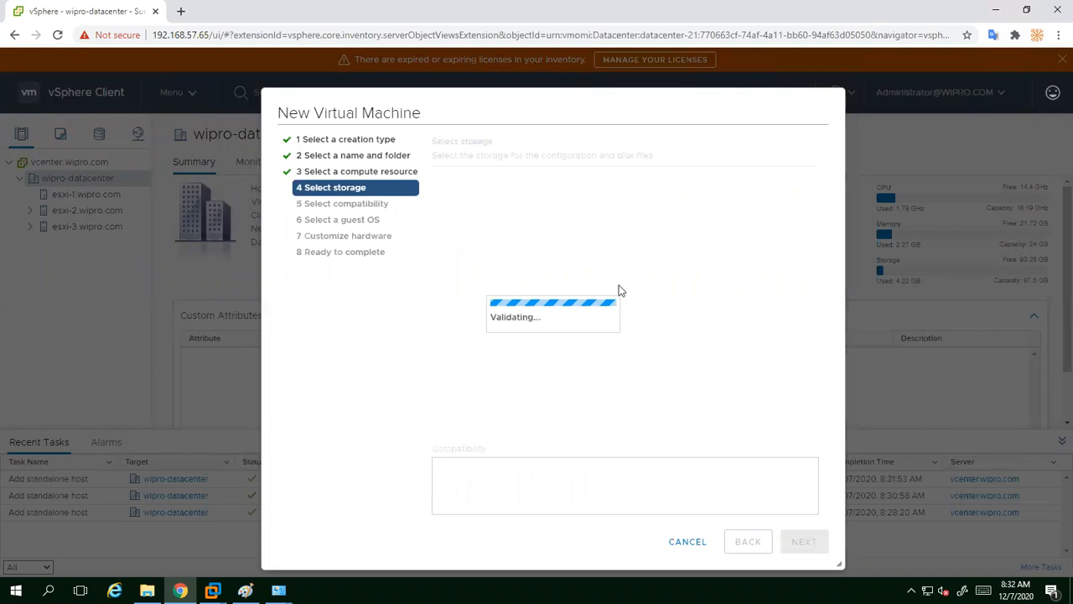
{"action": "left_click", "coordinate": [807, 542]}
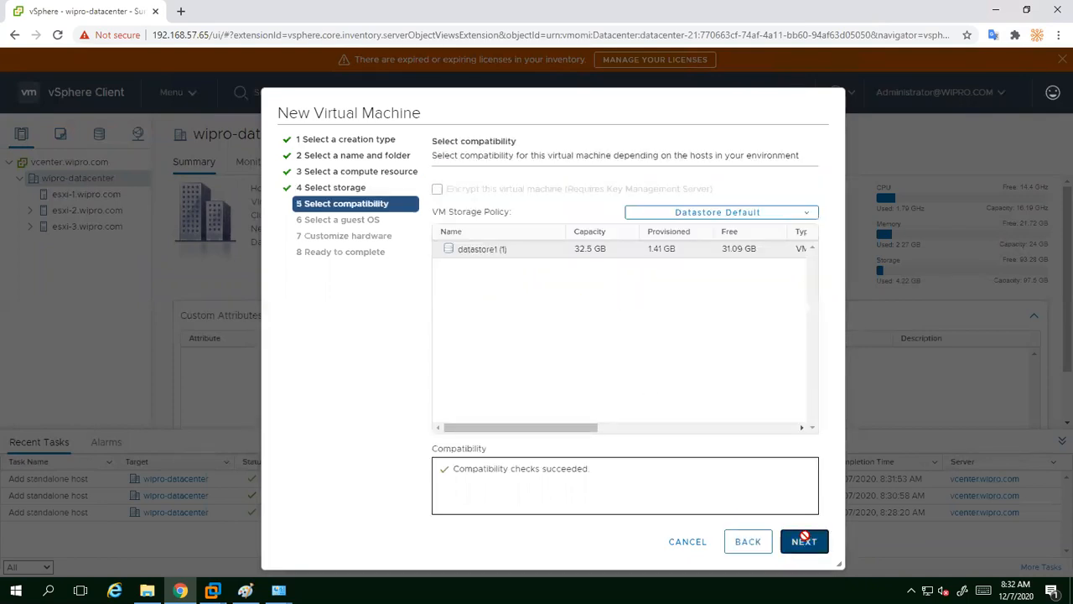
{"action": "left_click", "coordinate": [805, 543]}
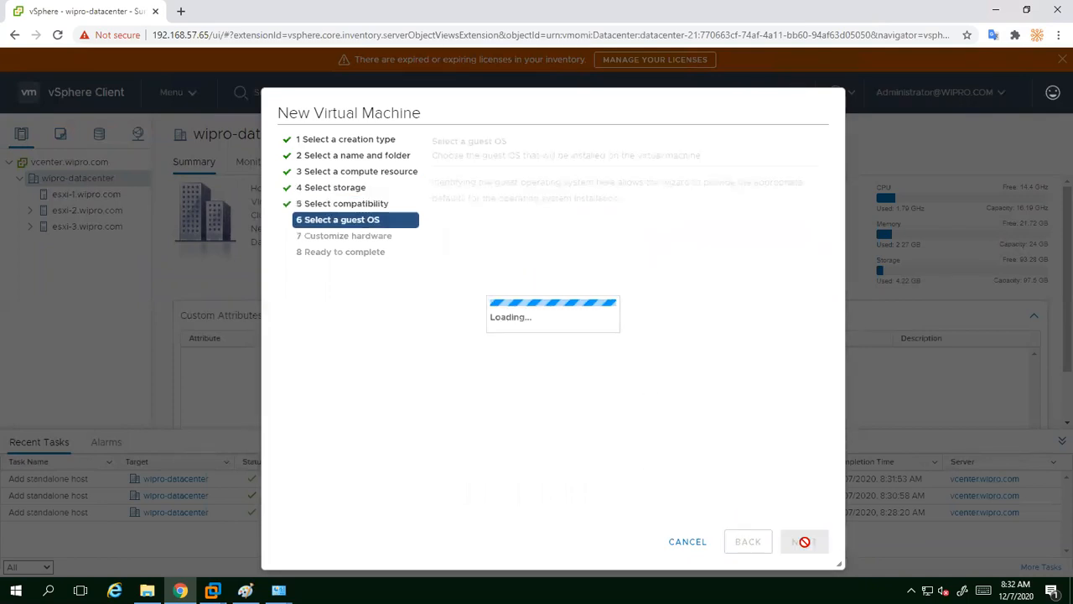
{"action": "left_click", "coordinate": [805, 545]}
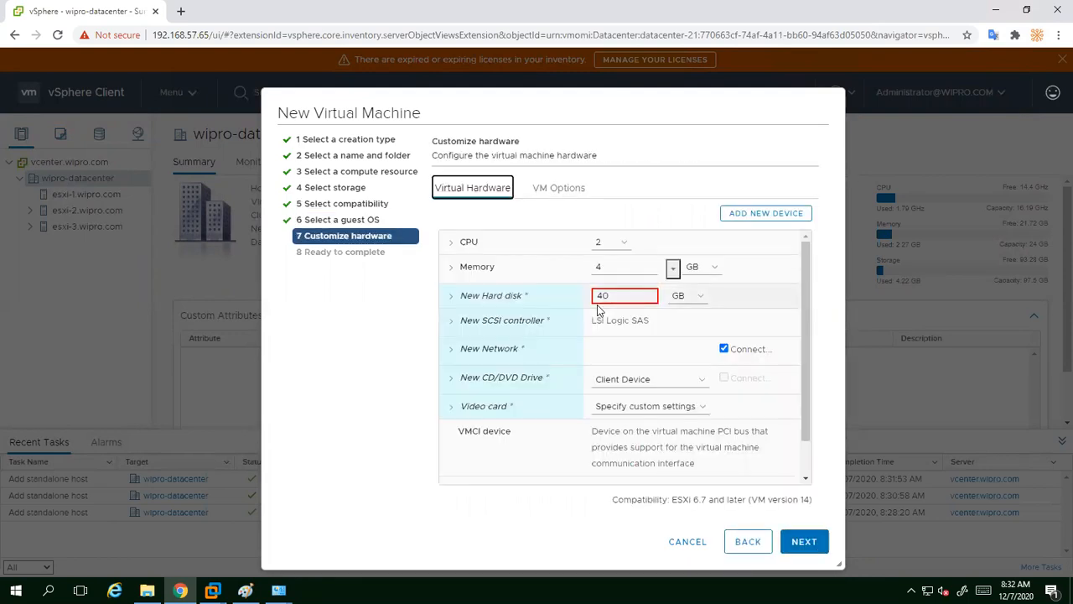
Step: Change the hard disk from 40 GB to 20 GB and finish creating vm1
{"action": "double_click", "coordinate": [616, 296]}
{"action": "key", "text": "BackSpace"}
{"action": "type", "text": "20"}
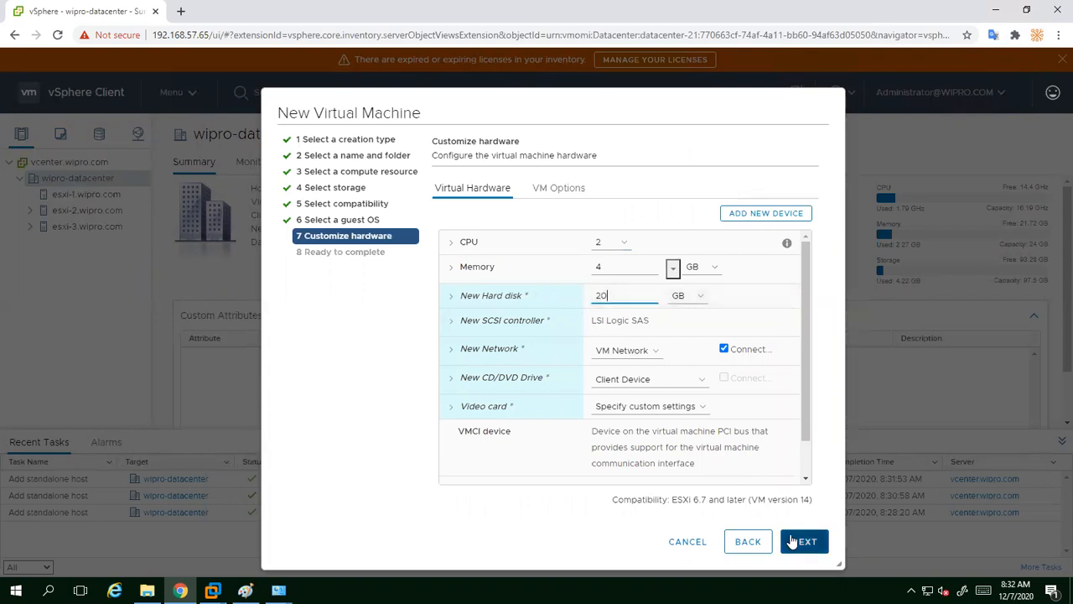
{"action": "left_click", "coordinate": [796, 542]}
{"action": "left_click", "coordinate": [795, 542]}
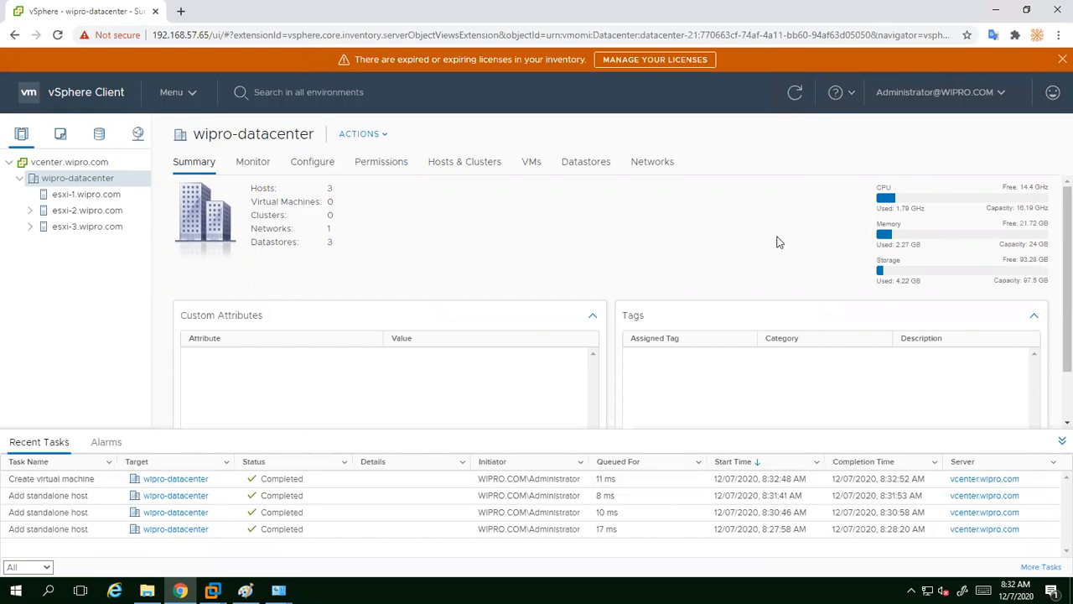
Step: Refresh the datacenter, highlight its Virtual Machines count, expand esxi-2 and list the datacenter's VMs
{"action": "left_click", "coordinate": [795, 92]}
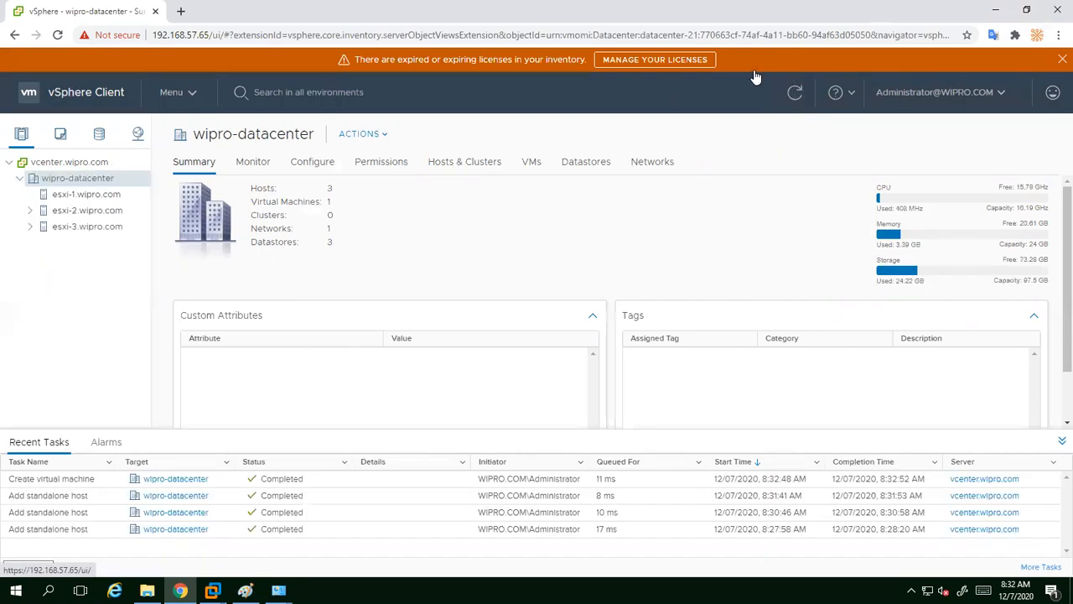
{"action": "left_click_drag", "start_coordinate": [252, 202], "coordinate": [347, 202]}
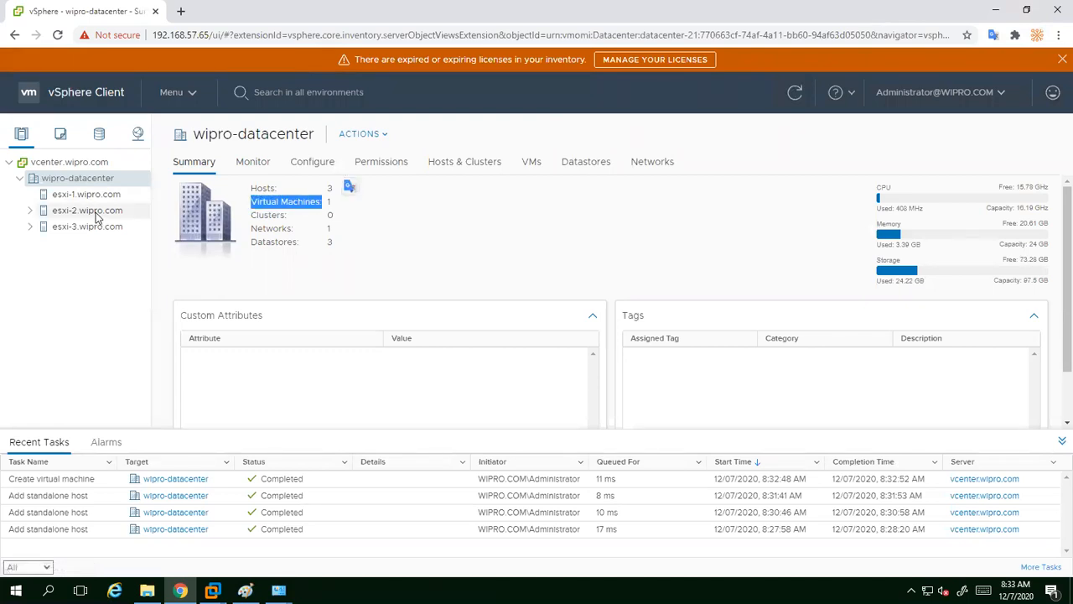
{"action": "left_click", "coordinate": [31, 211]}
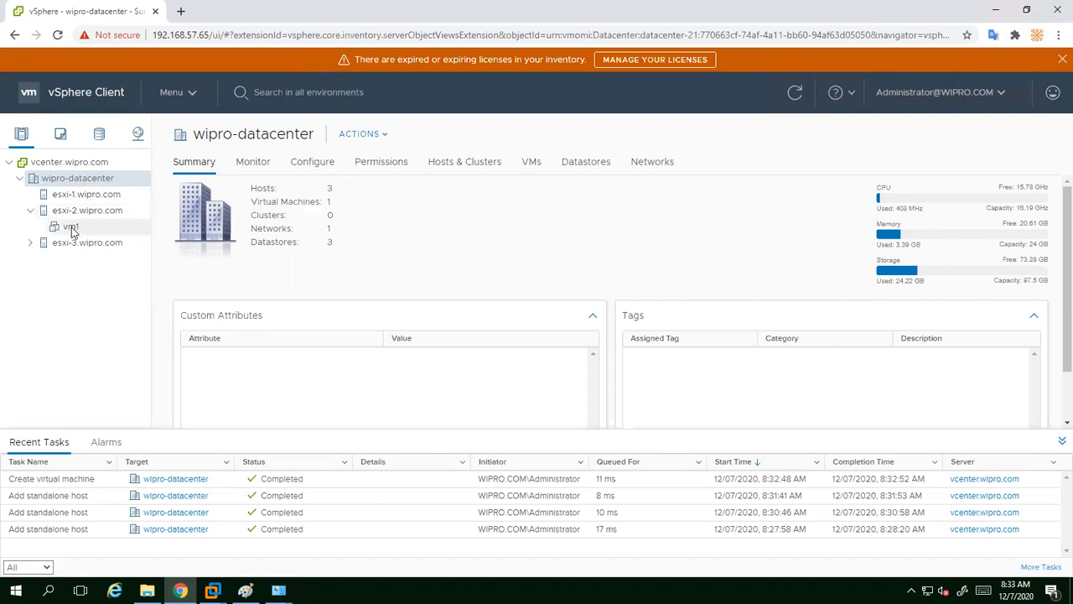
{"action": "left_click", "coordinate": [536, 165]}
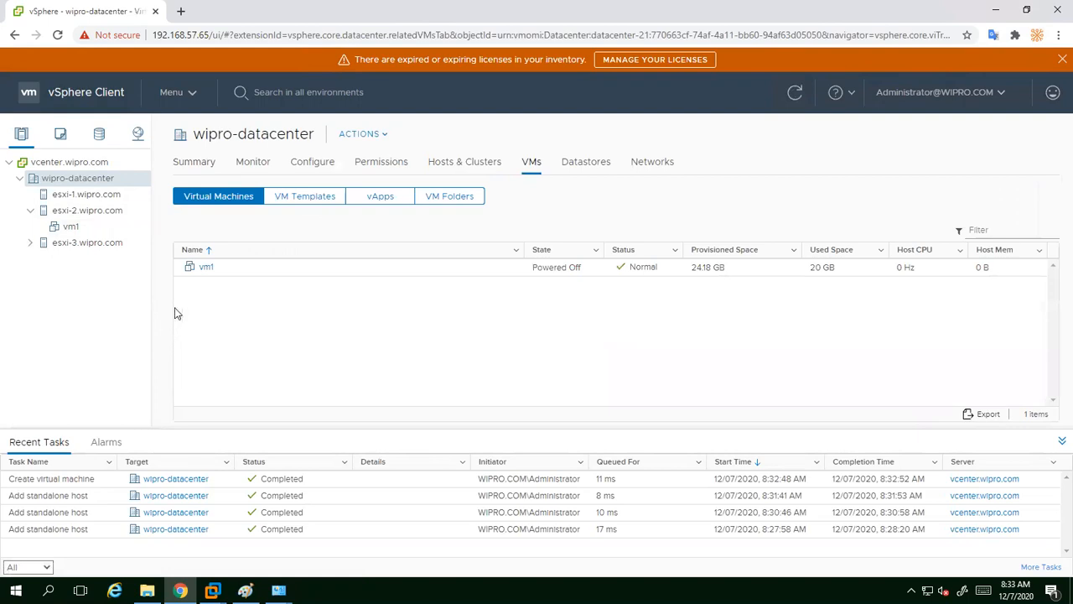
Step: Check vm1's summary showing host esxi-2.wipro.com, then return to wipro-datacenter and collapse esxi-2
{"action": "left_click", "coordinate": [204, 269]}
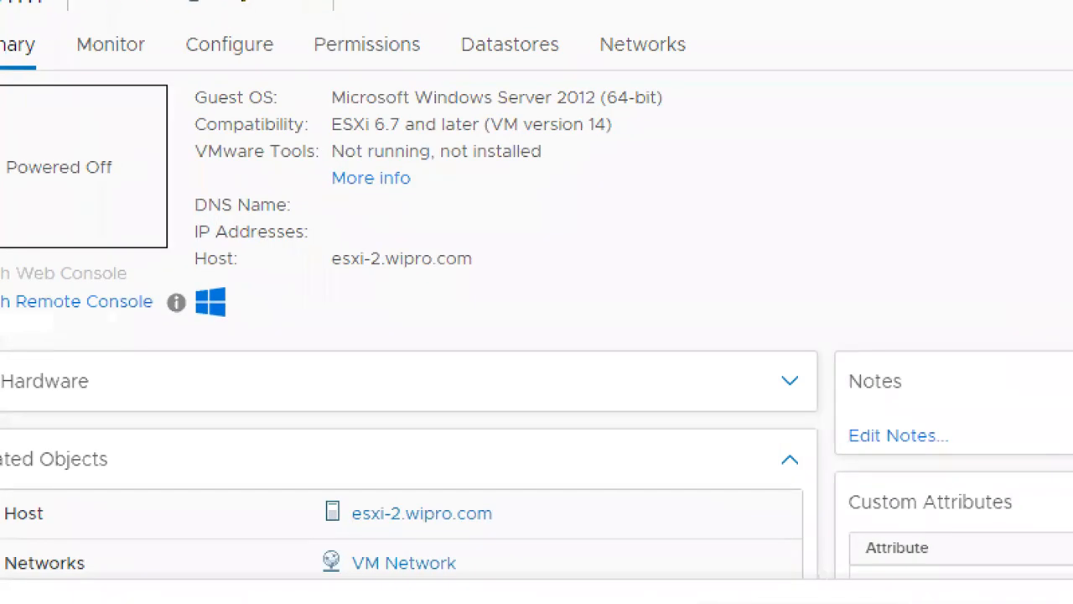
{"action": "mouse_move", "coordinate": [290, 232]}
{"action": "left_mouse_down"}
{"action": "mouse_move", "coordinate": [359, 293]}
{"action": "mouse_move", "coordinate": [534, 291]}
{"action": "left_mouse_up"}
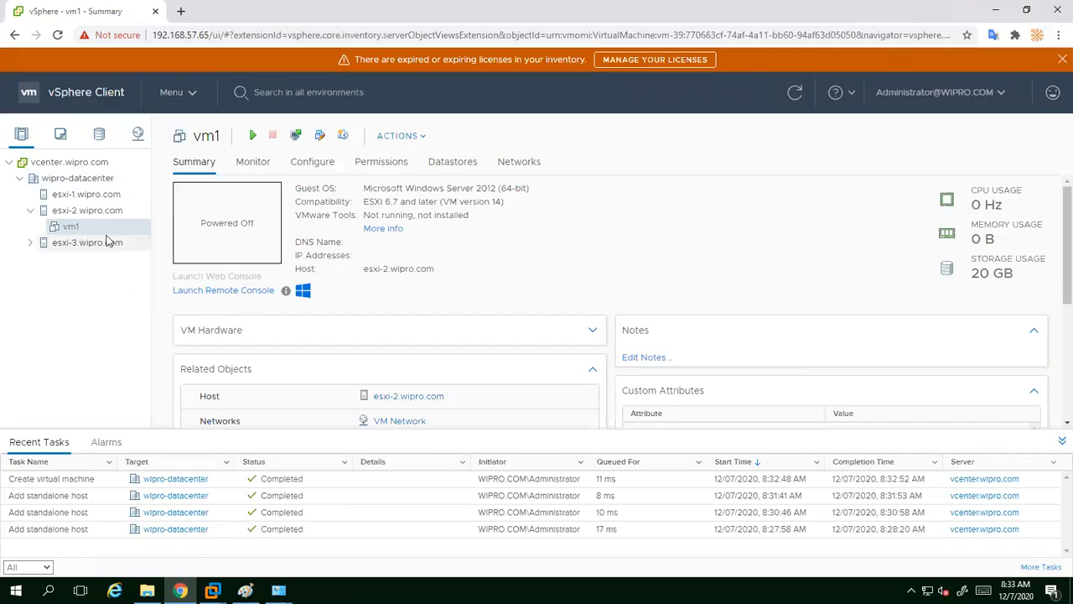
{"action": "left_click", "coordinate": [91, 179]}
{"action": "left_click", "coordinate": [32, 211]}
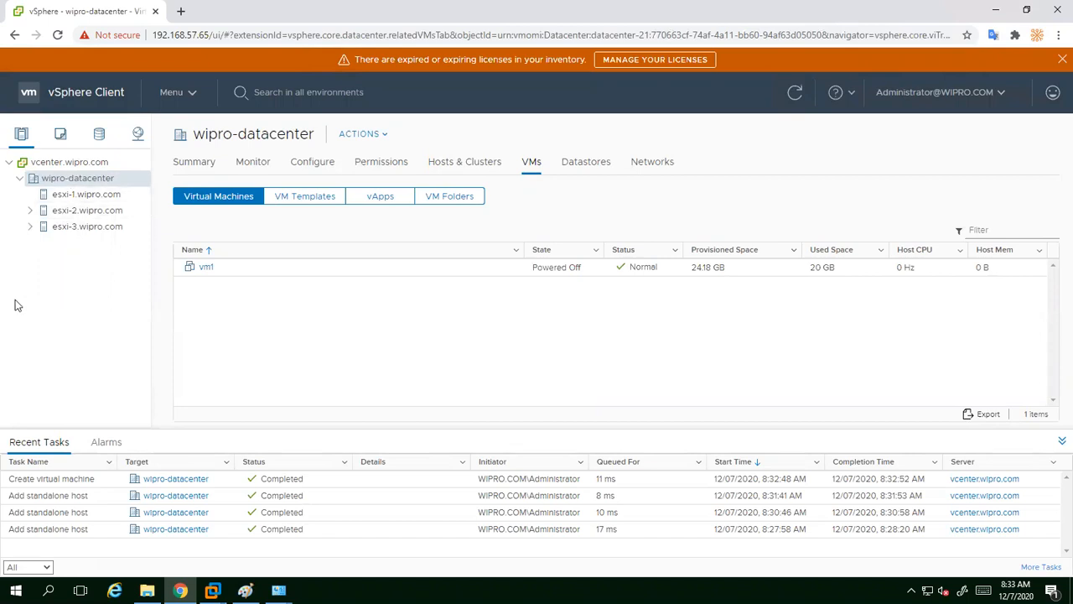
Step: Browse wipro-datacenter's Configure settings, then show esxi-1's Storage Adapters list
{"action": "left_click", "coordinate": [196, 170]}
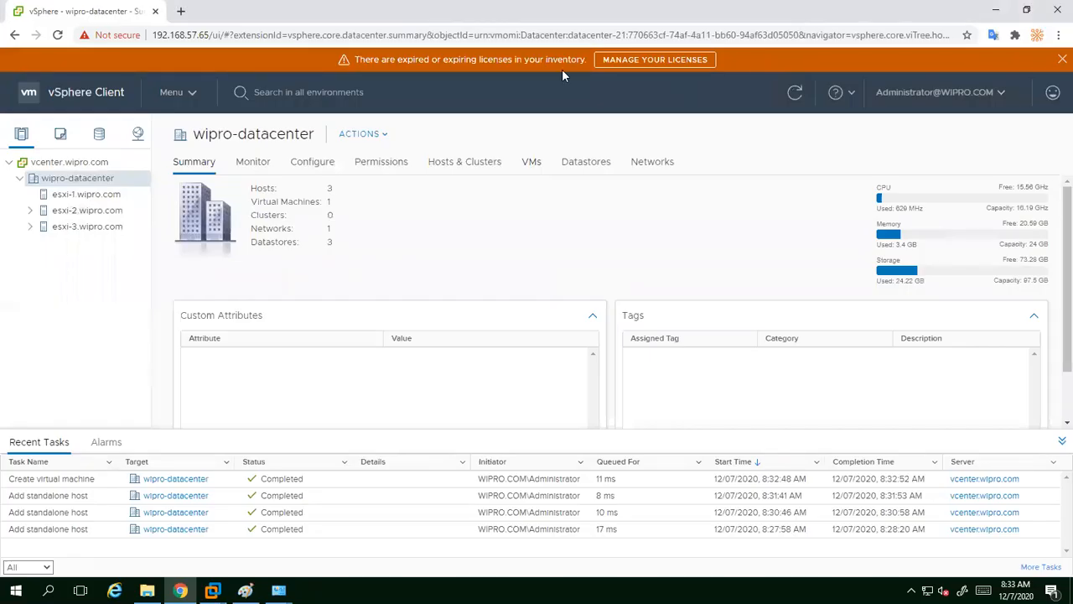
{"action": "left_click", "coordinate": [313, 163]}
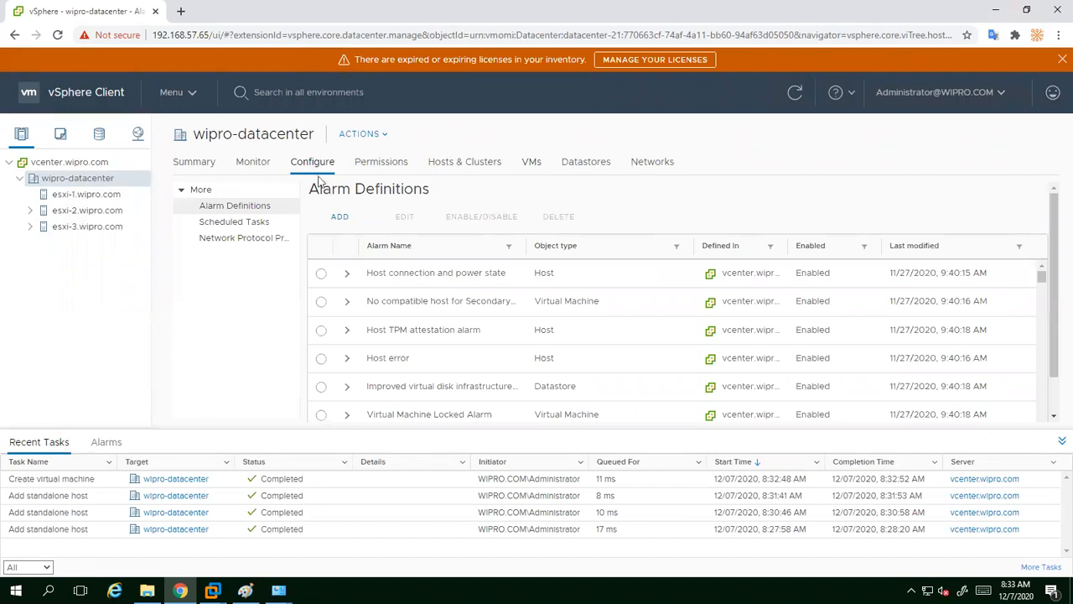
{"action": "left_click", "coordinate": [181, 189]}
{"action": "left_click", "coordinate": [184, 192]}
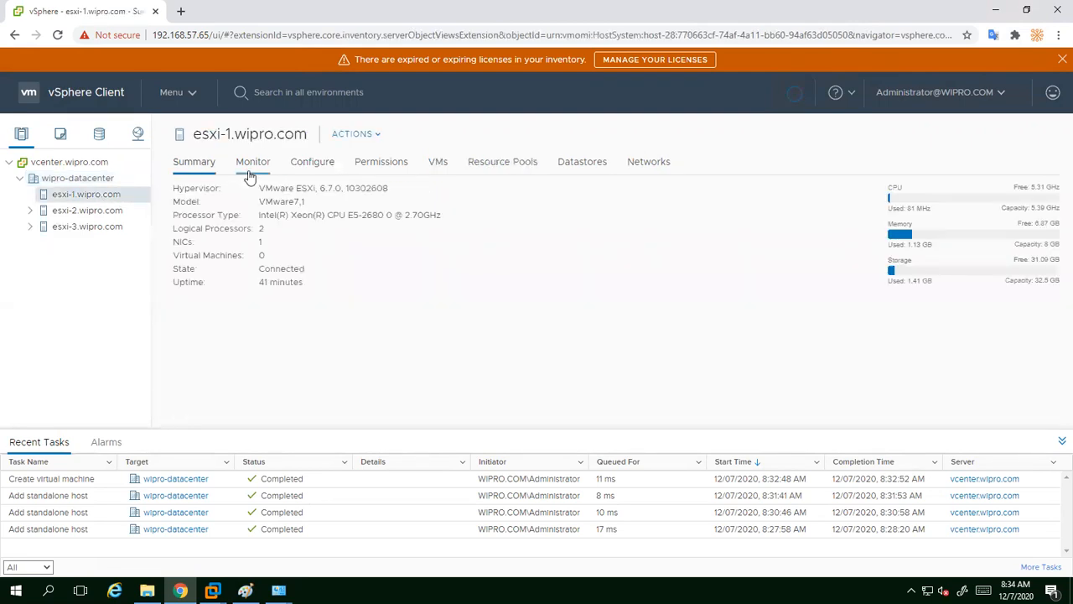
{"action": "left_click", "coordinate": [317, 169]}
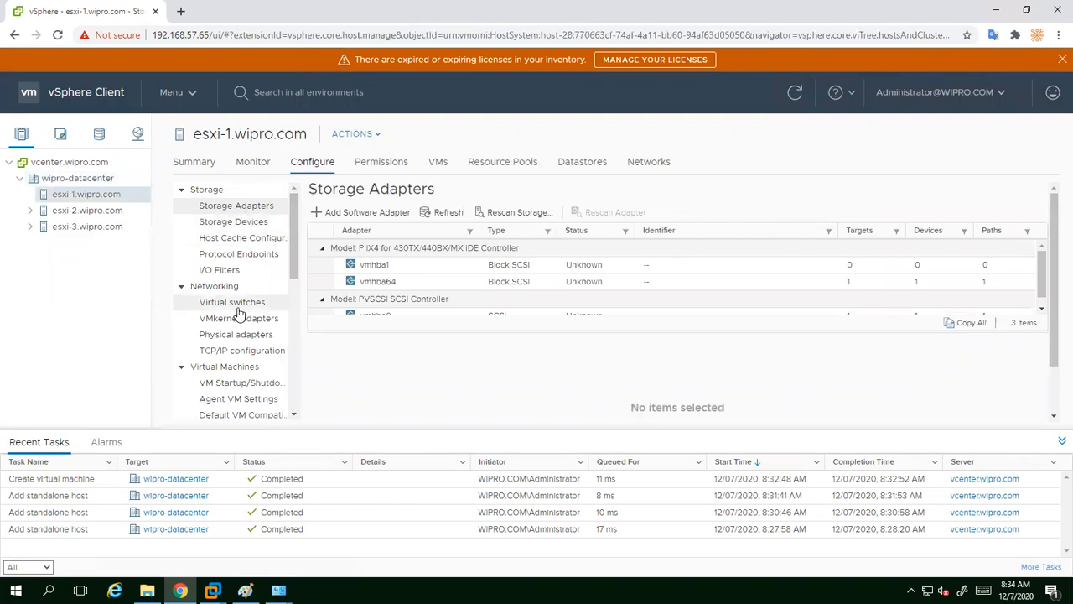
{"action": "scroll", "coordinate": [446, 287], "scroll_direction": "down", "scroll_amount": 1}
{"action": "scroll", "coordinate": [447, 290], "scroll_direction": "up", "scroll_amount": 1}
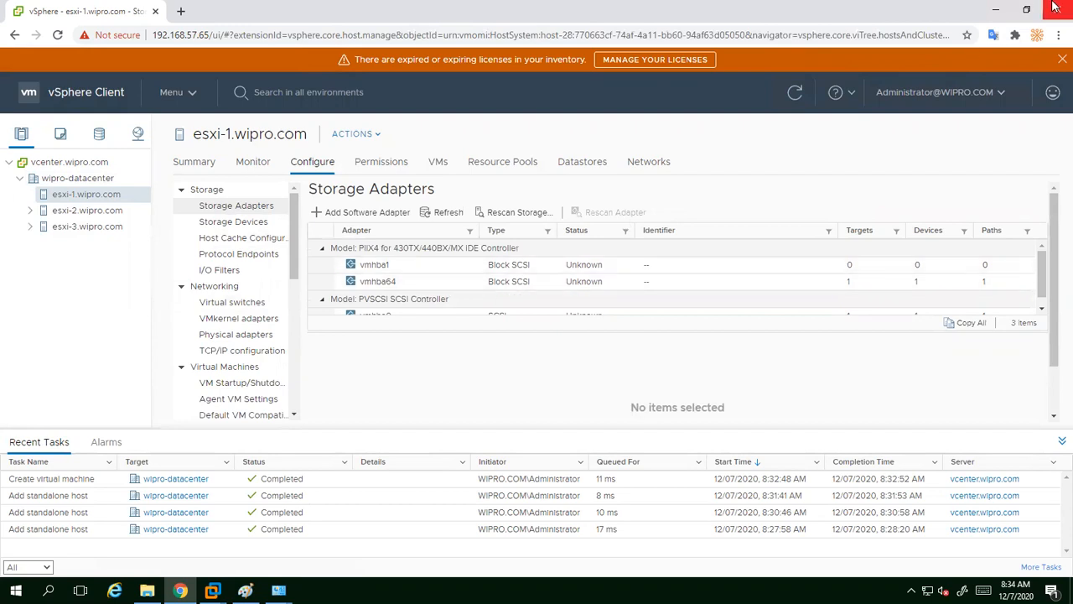
Step: Minimize Chrome and annotate the Expansion Drive (D:) window with a mark and 'nic card'
{"action": "left_click", "coordinate": [996, 10]}
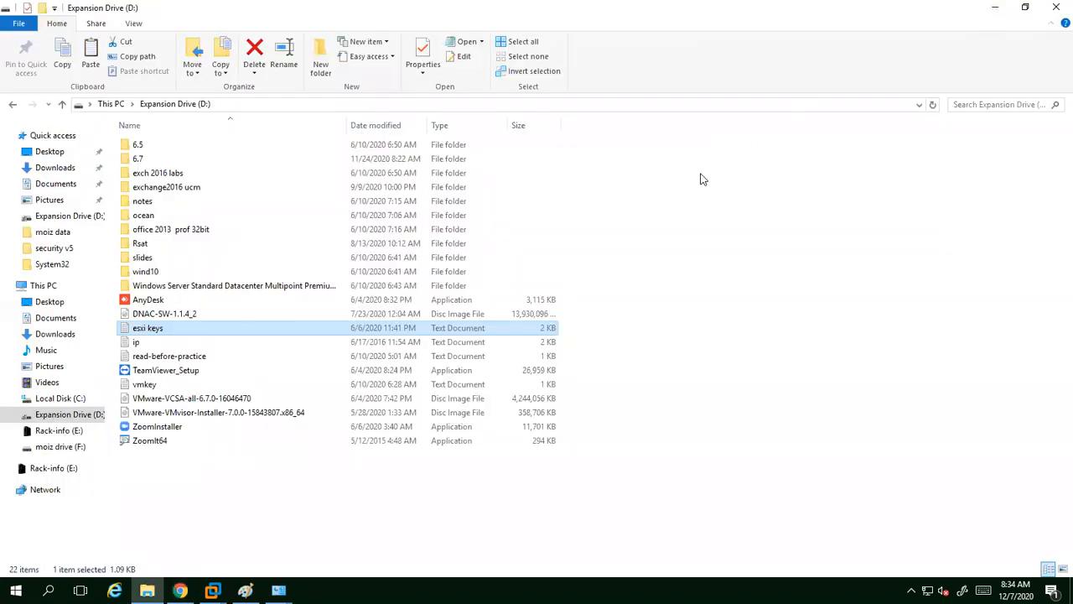
{"action": "left_click_drag", "start_coordinate": [683, 195], "coordinate": [684, 220]}
{"action": "type", "text": "nic card"}
{"action": "key", "text": "Return"}
Step: Exit annotation mode, clear the file selection and minimize the Explorer window
{"action": "key", "text": "Escape"}
{"action": "key", "text": "Escape"}
{"action": "left_click", "coordinate": [705, 178]}
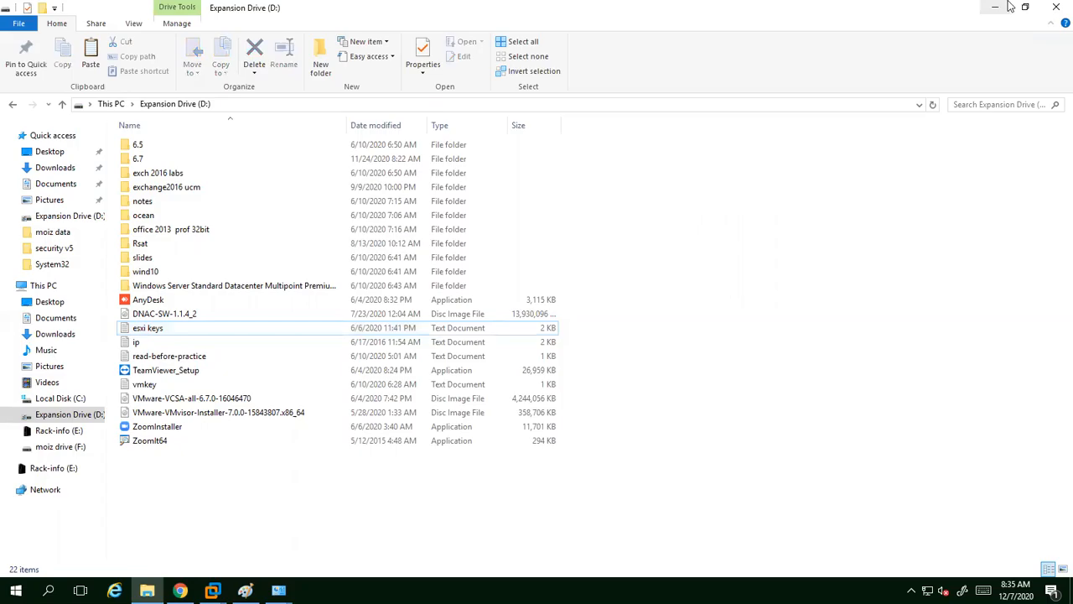
{"action": "left_click", "coordinate": [998, 14]}
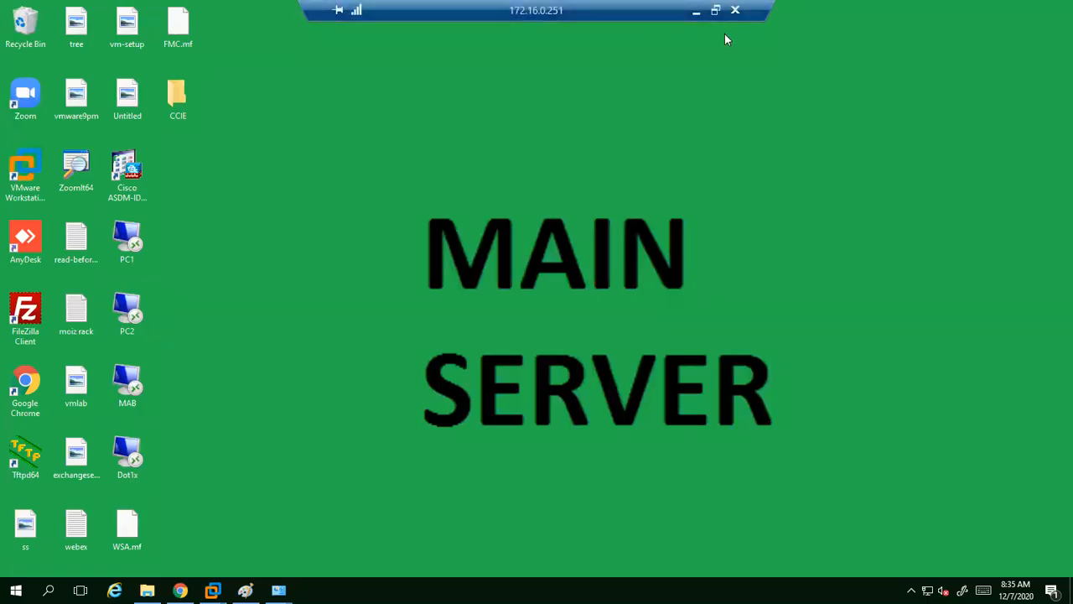